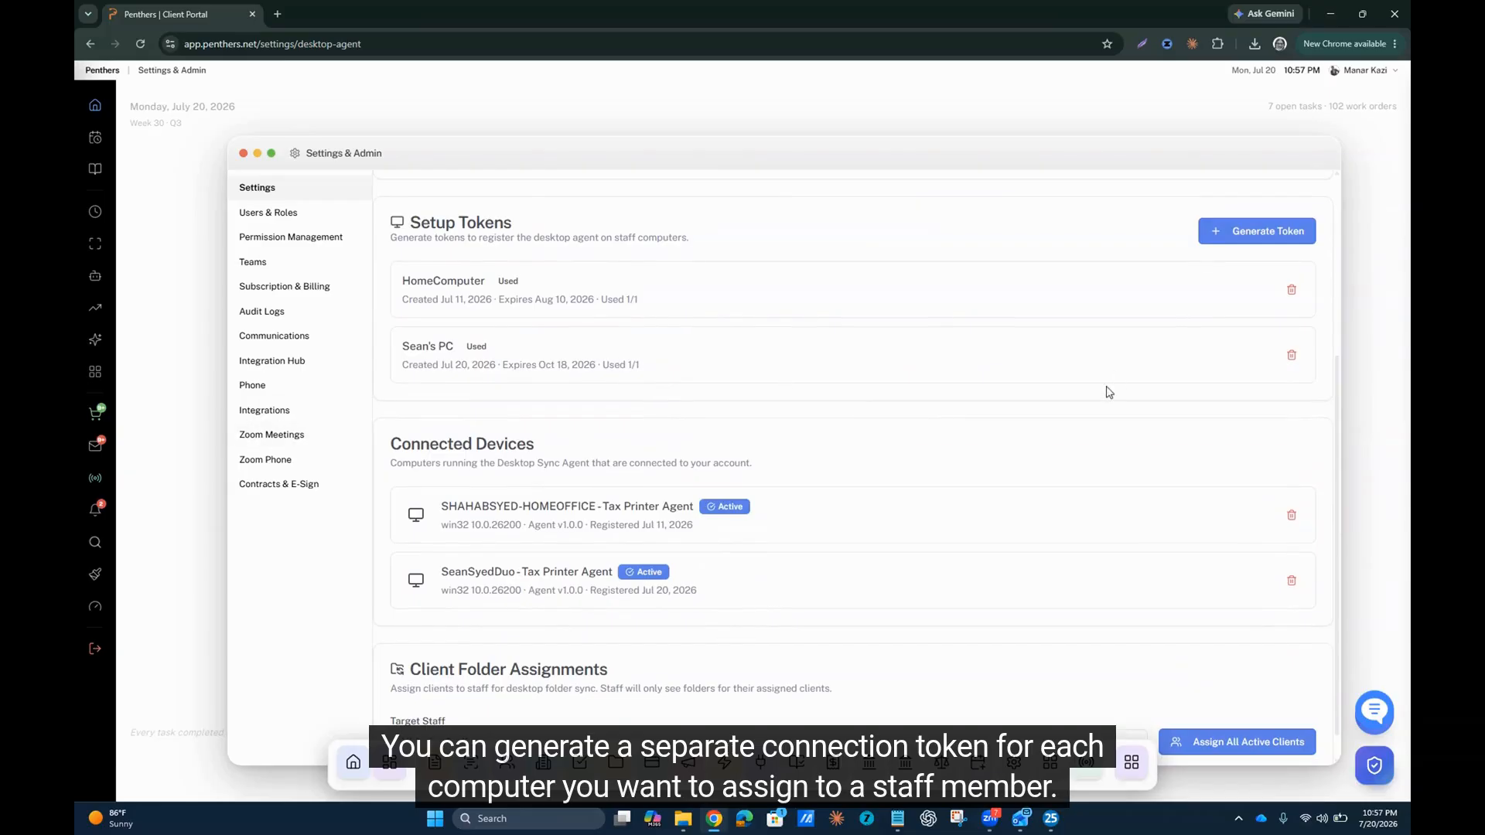
Step: Delete both used setup tokens from the Setup Tokens list and confirm each deletion
left_click(1290, 294)
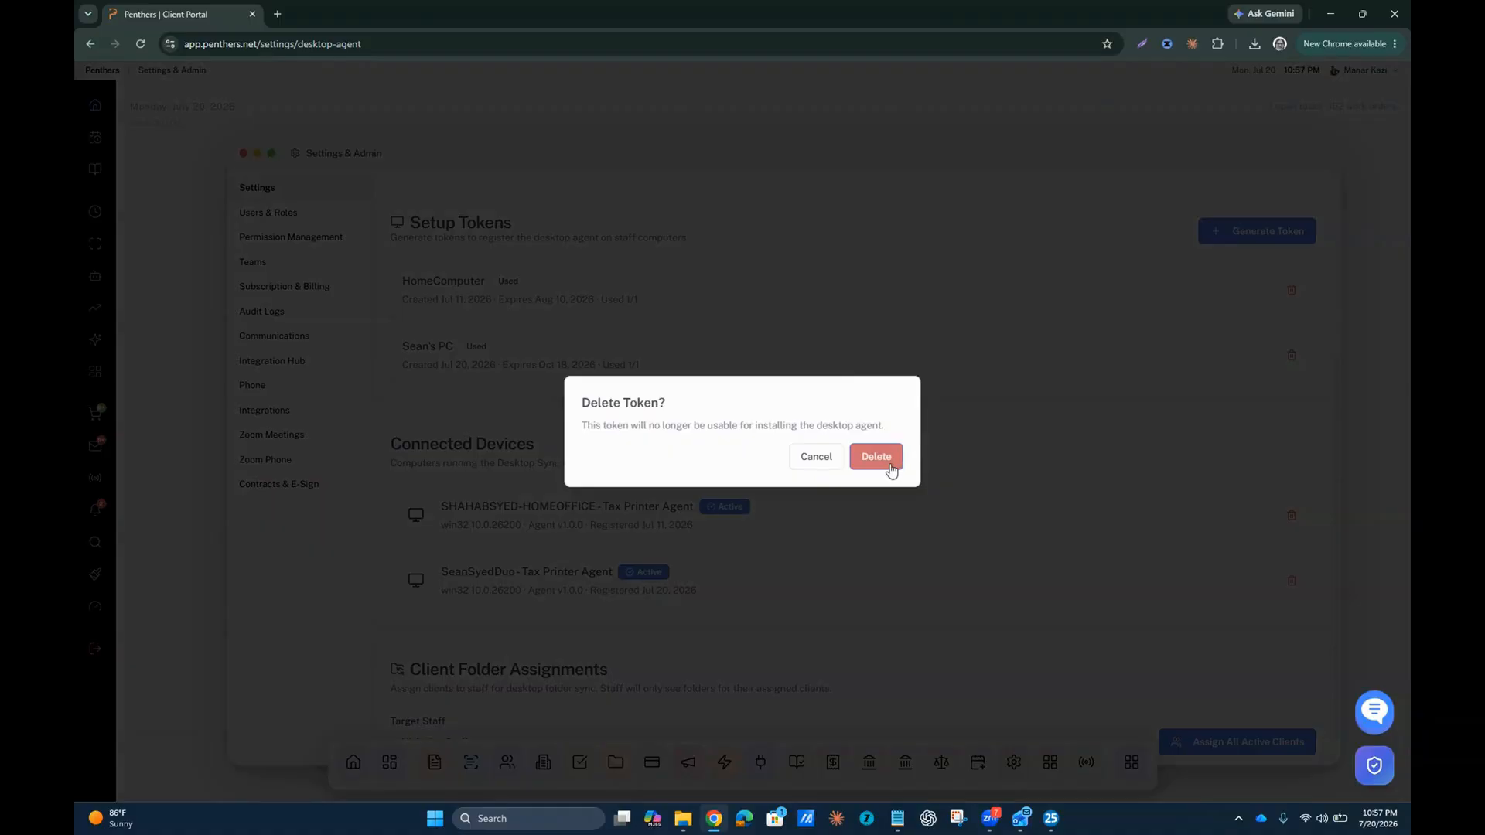
left_click(889, 463)
left_click(1291, 323)
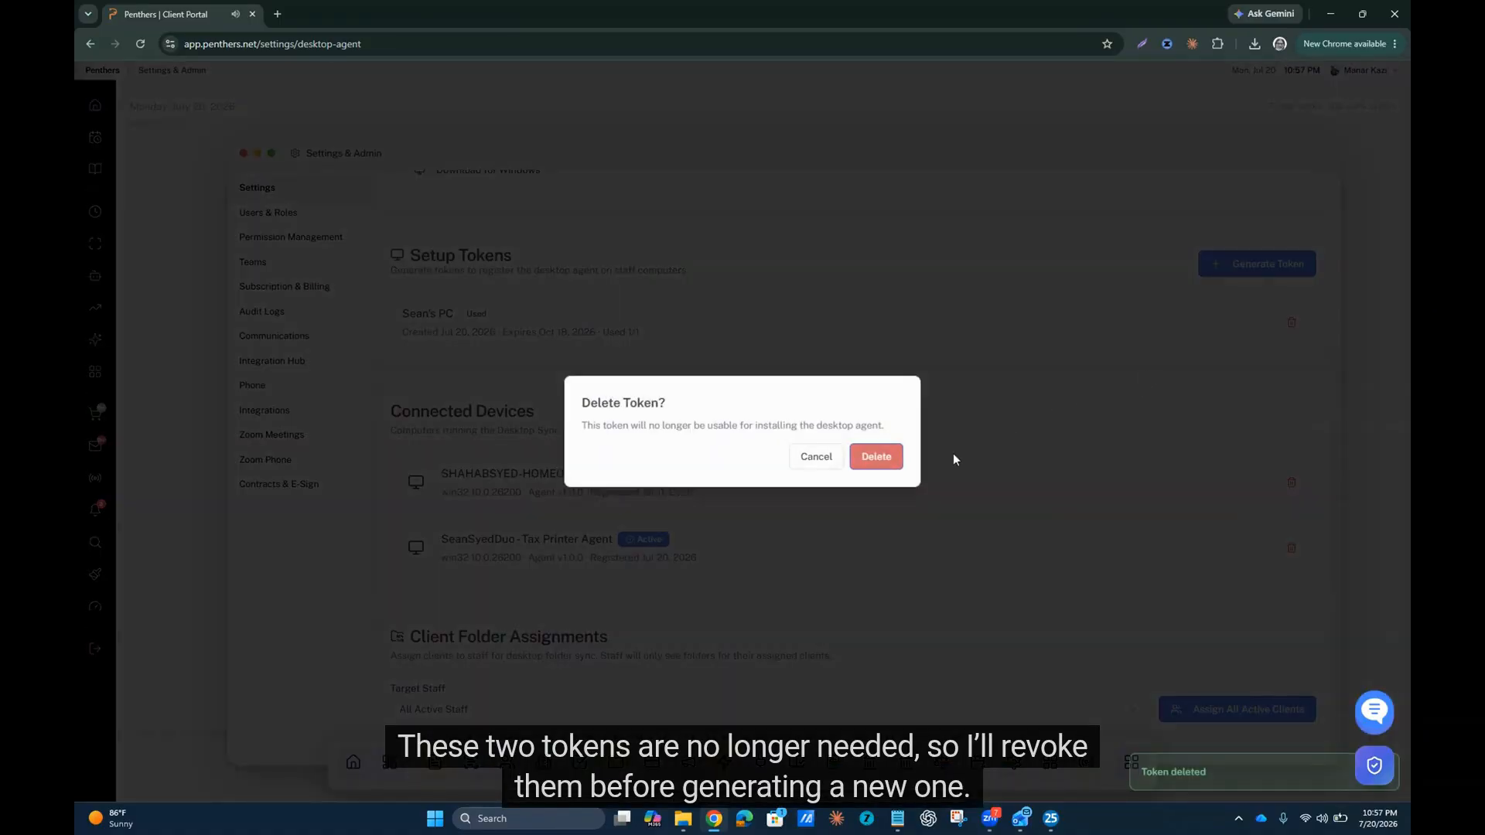
left_click(876, 456)
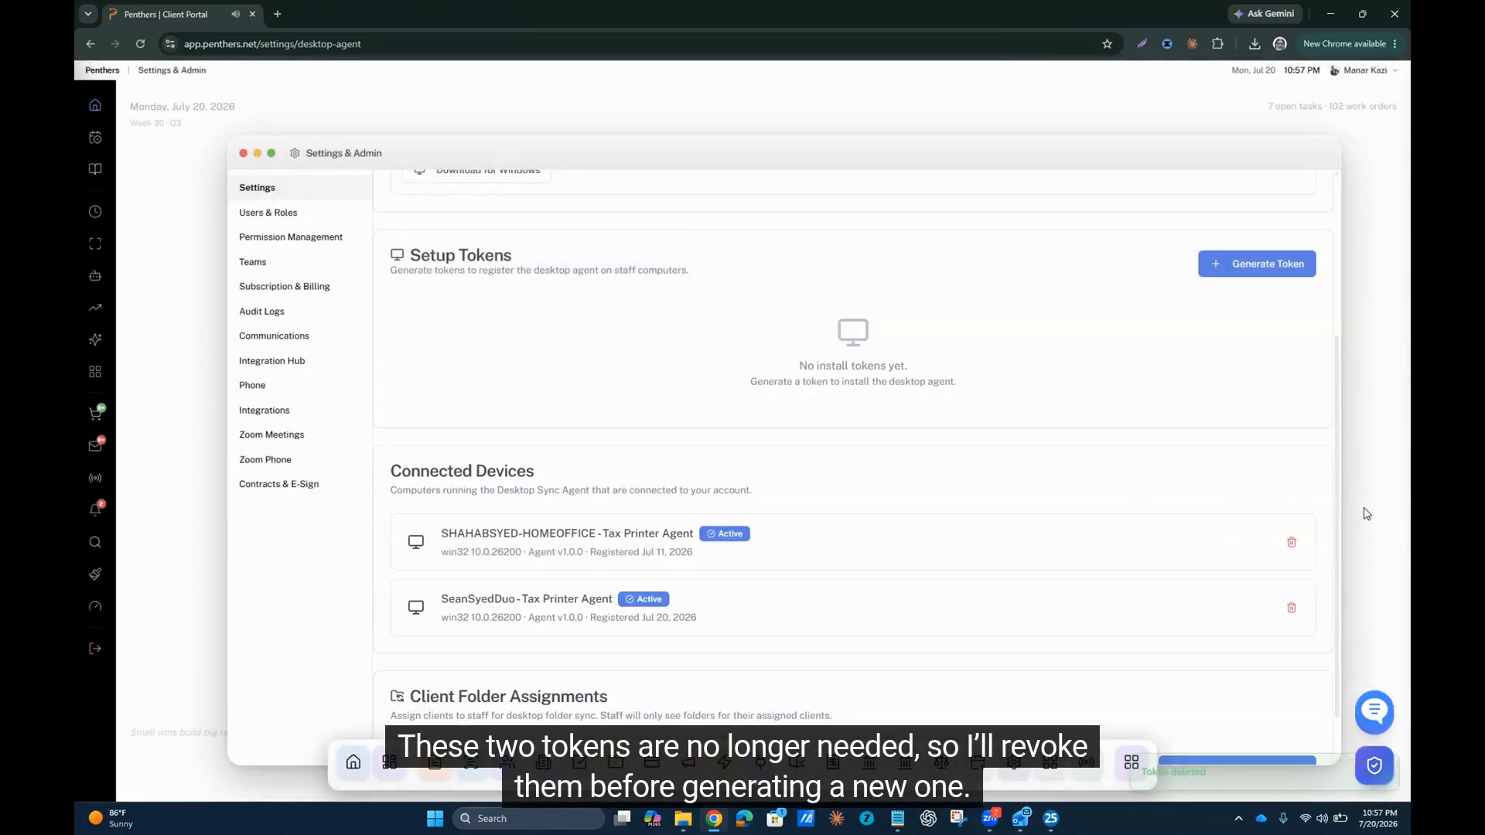
Step: Revoke both Tax Printer Agent computers in the Connected Devices list, confirming each revocation
left_click(1290, 543)
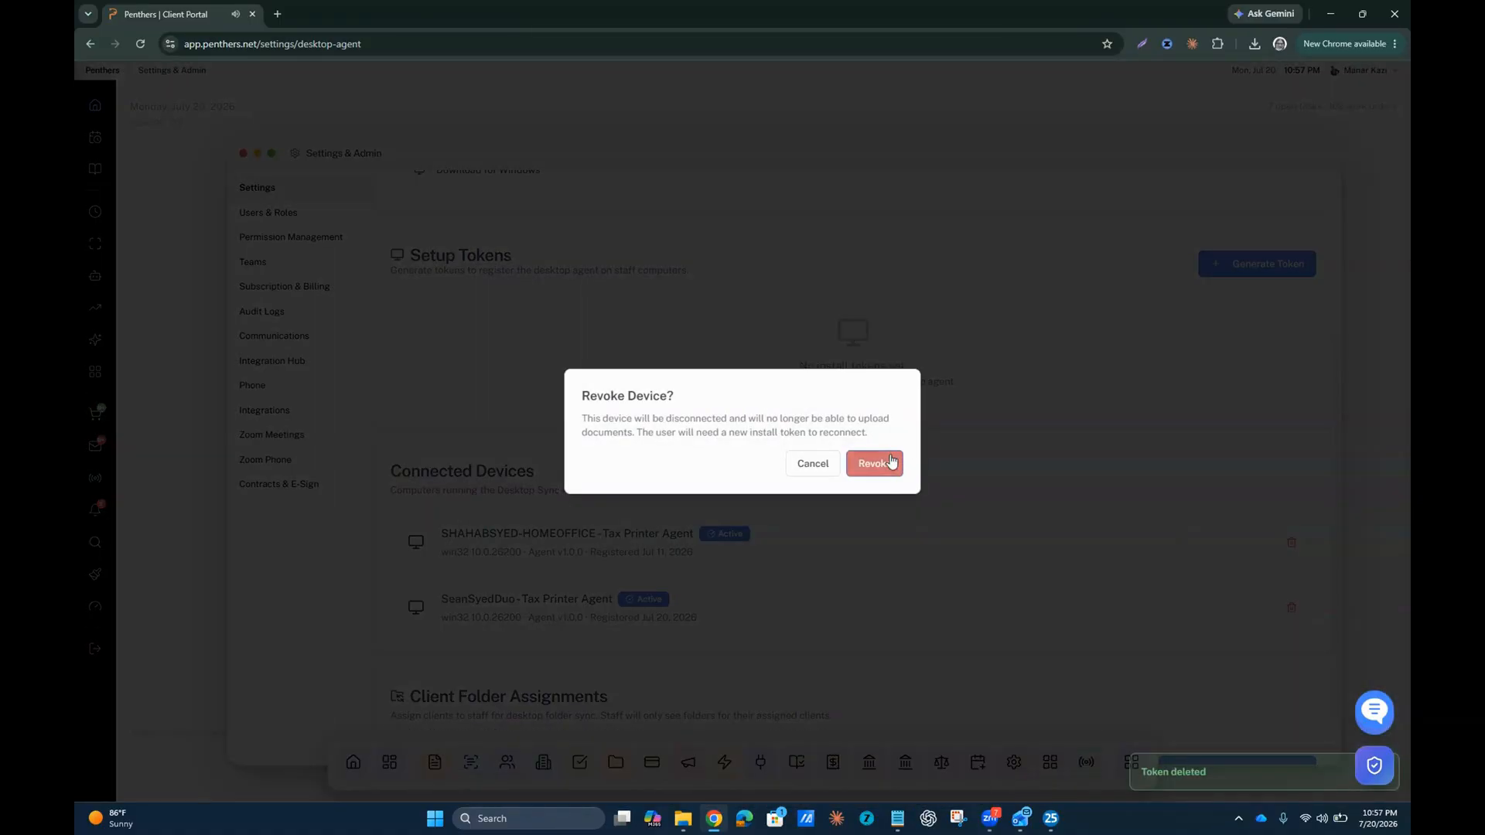
left_click(877, 462)
left_click(1291, 608)
left_click(876, 465)
Step: Switch to the Downloads folder in File Explorer and run the ZentroBiz-SyncAgent-Setup installer
scroll(632, 382, "up", 3)
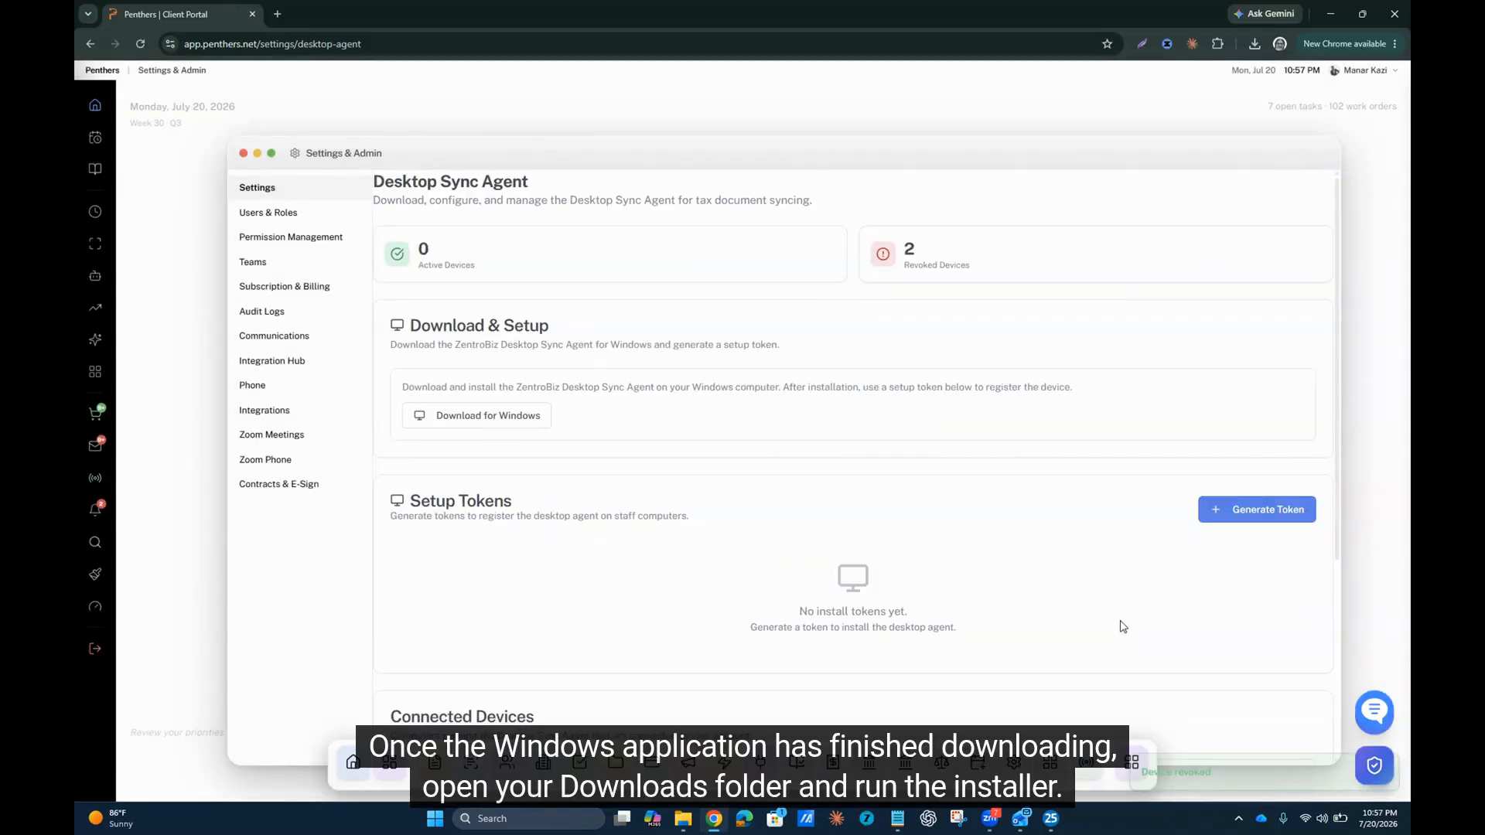
left_click(687, 818)
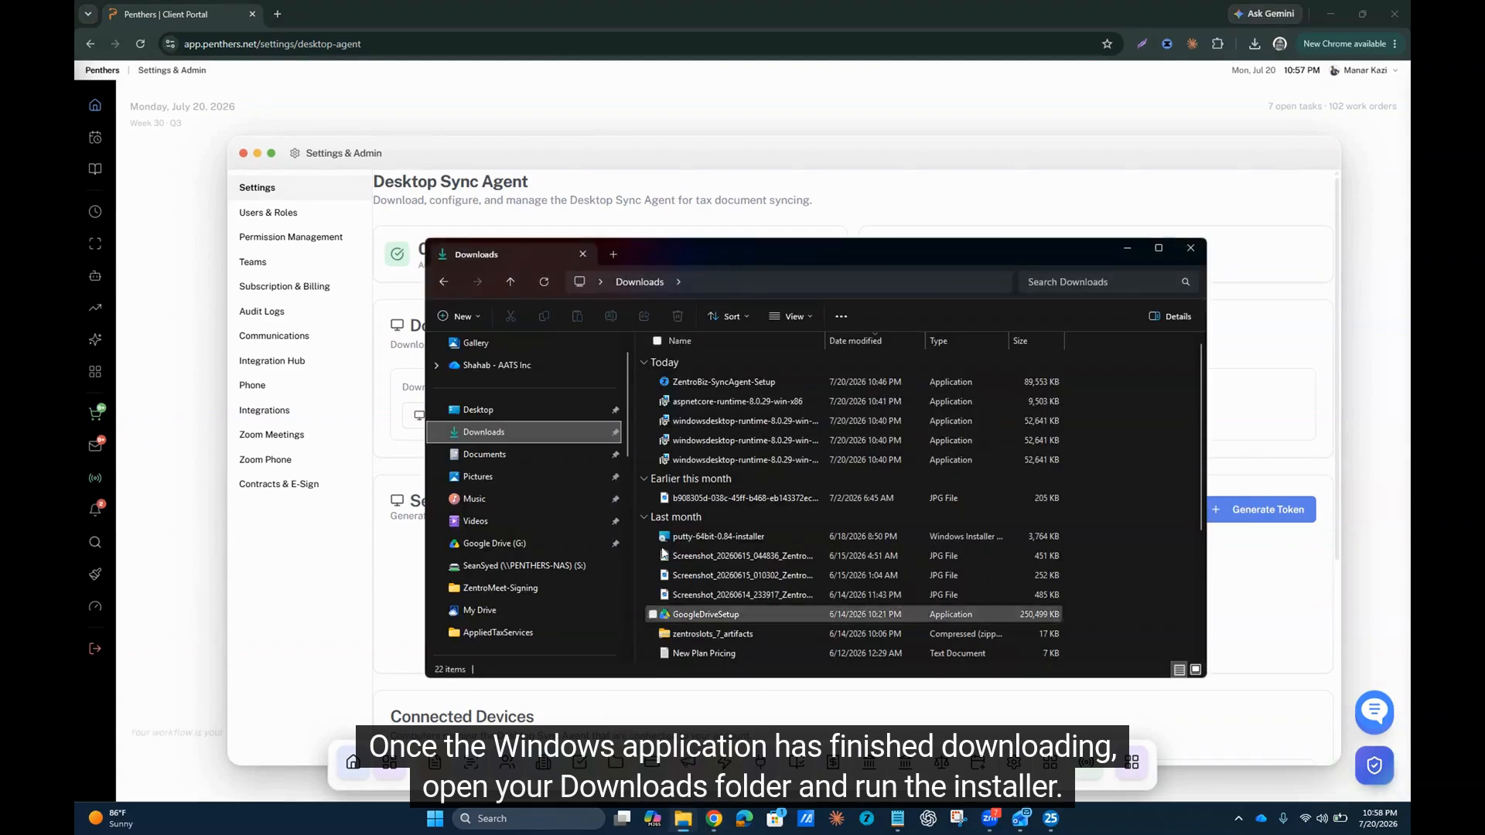
double_click(712, 387)
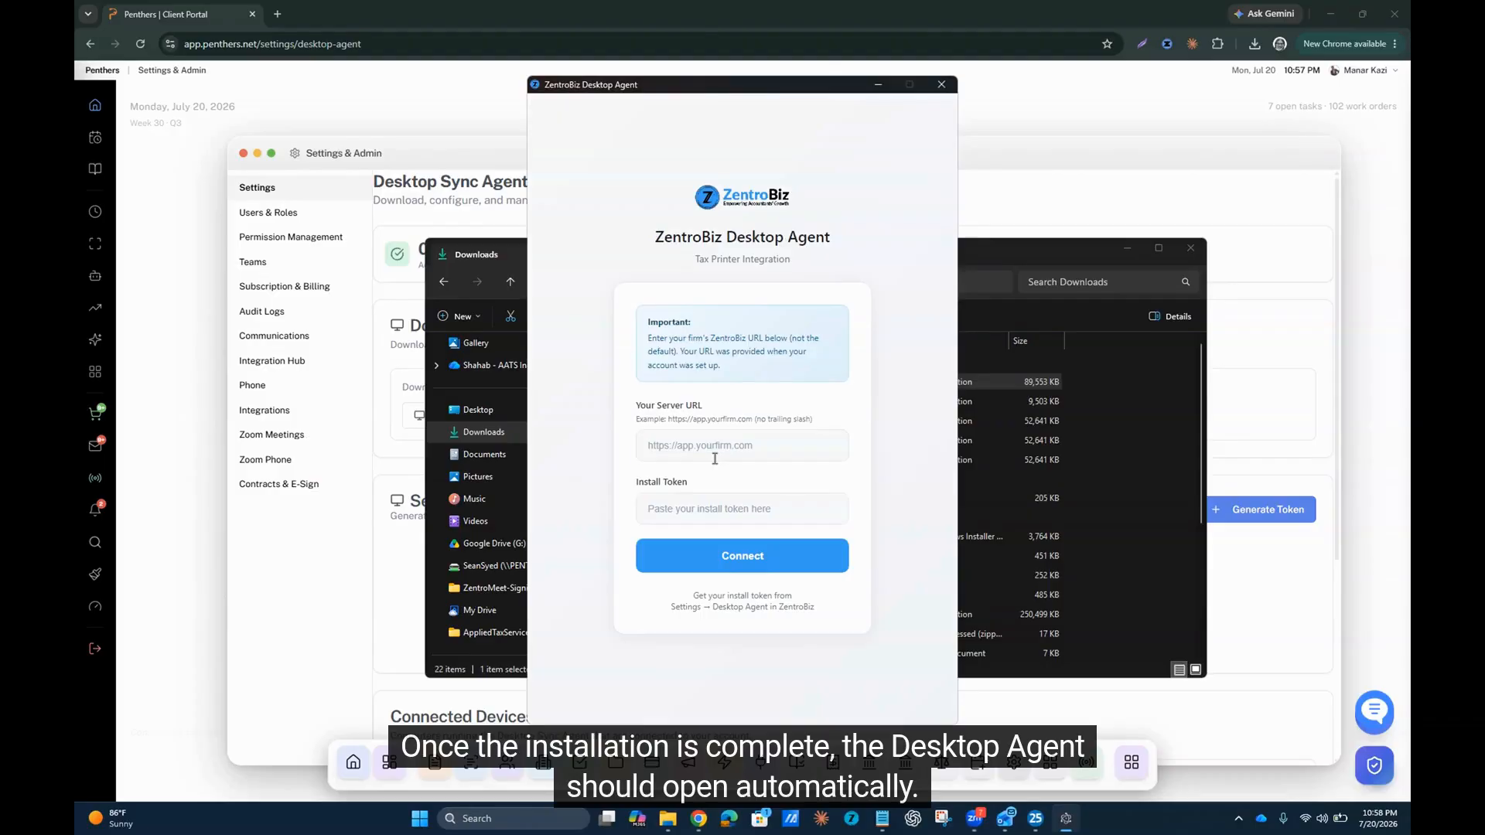
left_click(715, 458)
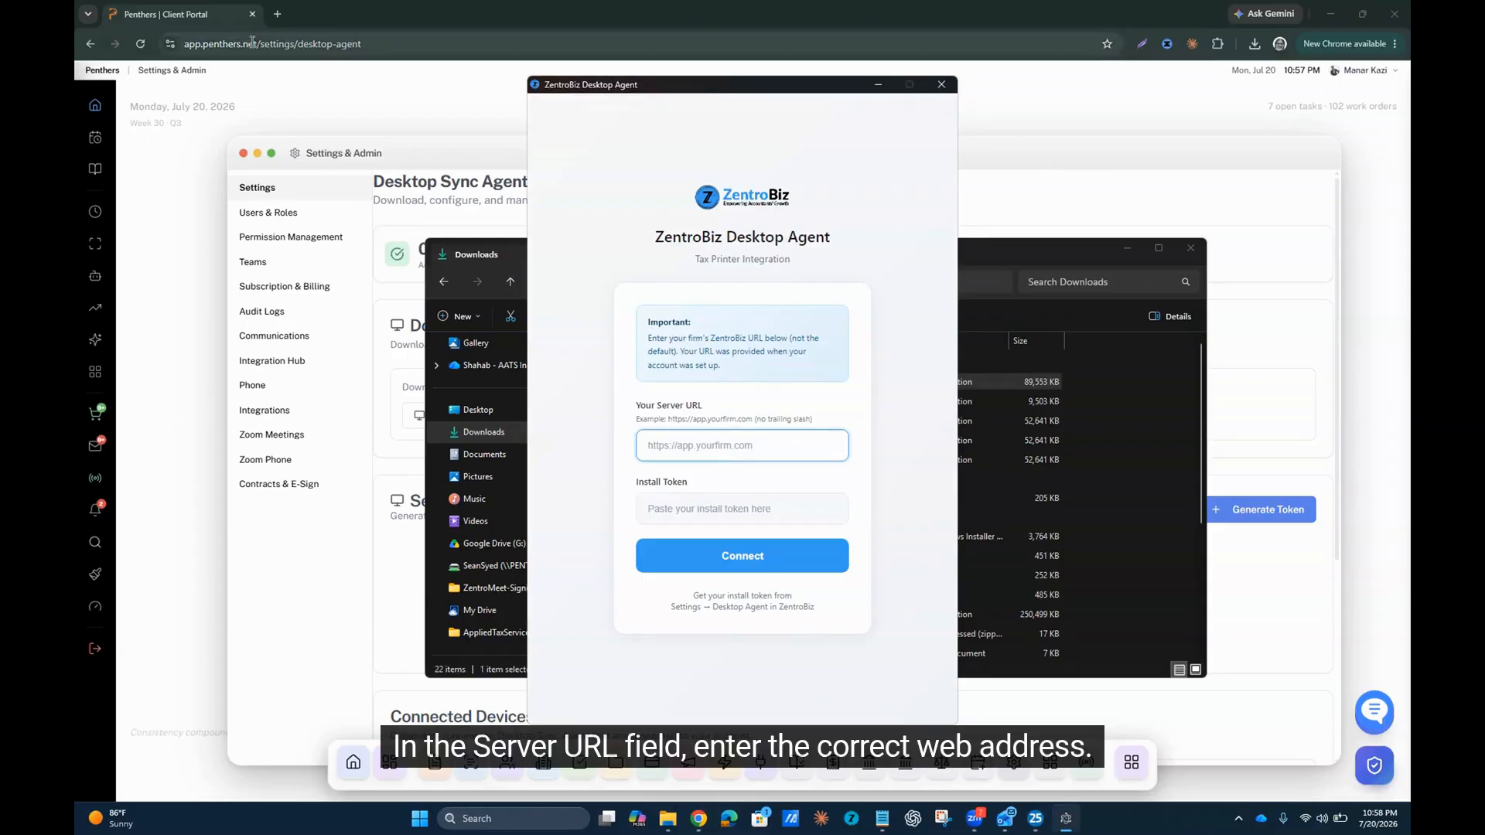
left_click_drag(257, 43, 141, 58)
key("ctrl+c")
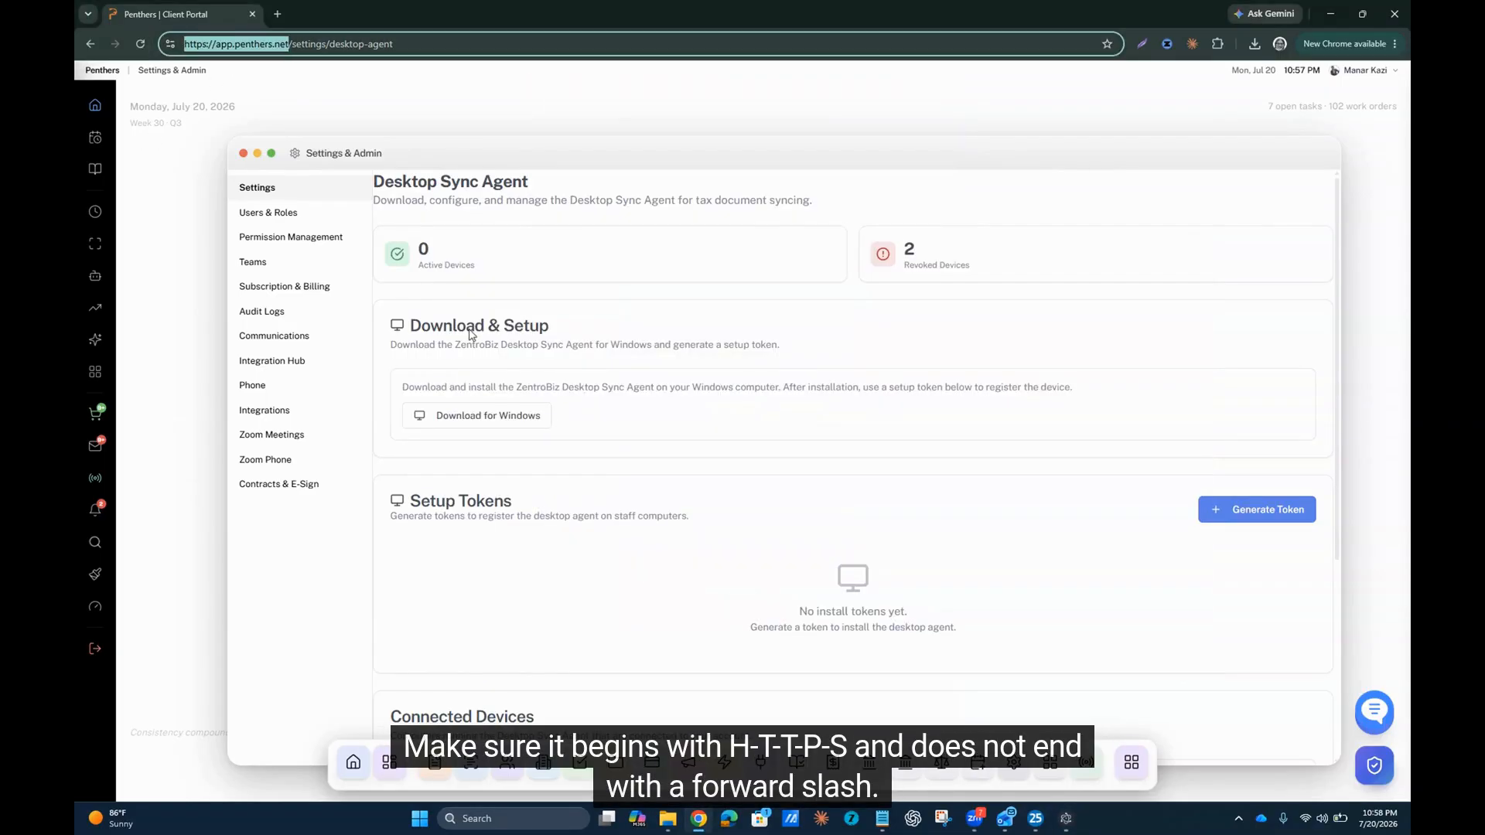
left_click(1072, 826)
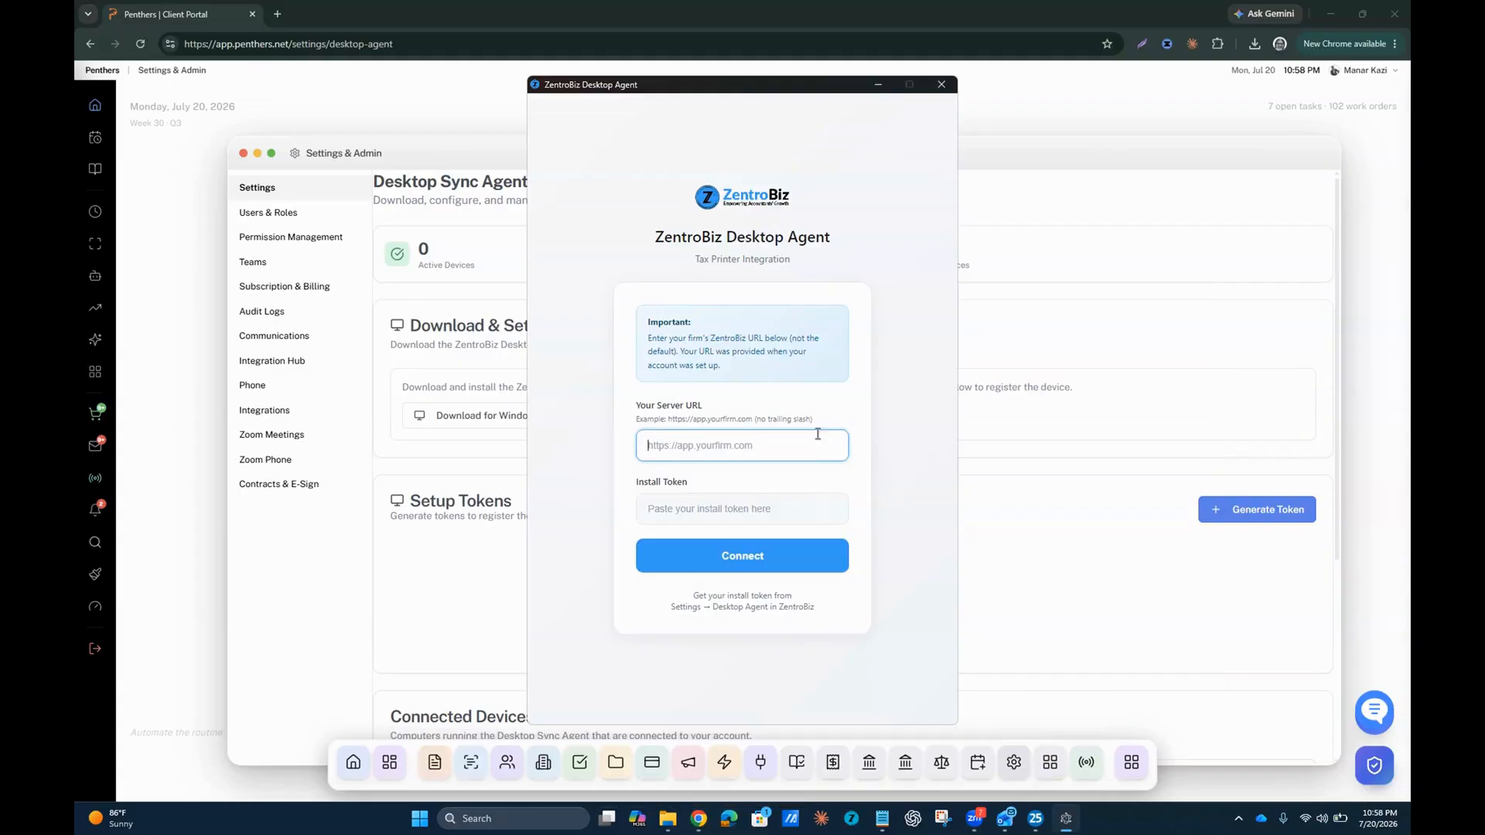
key("ctrl+v")
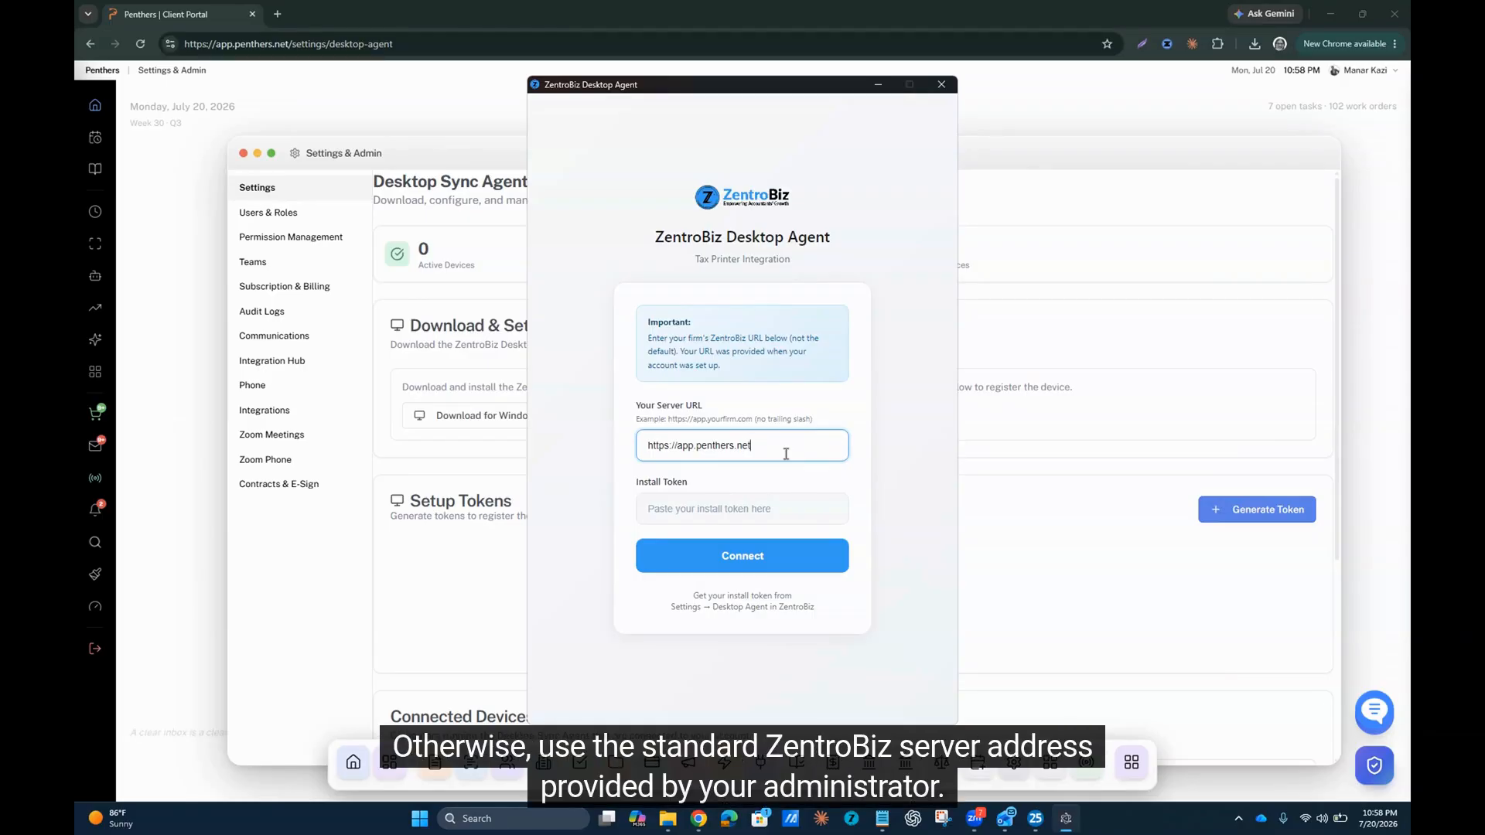
left_click(722, 508)
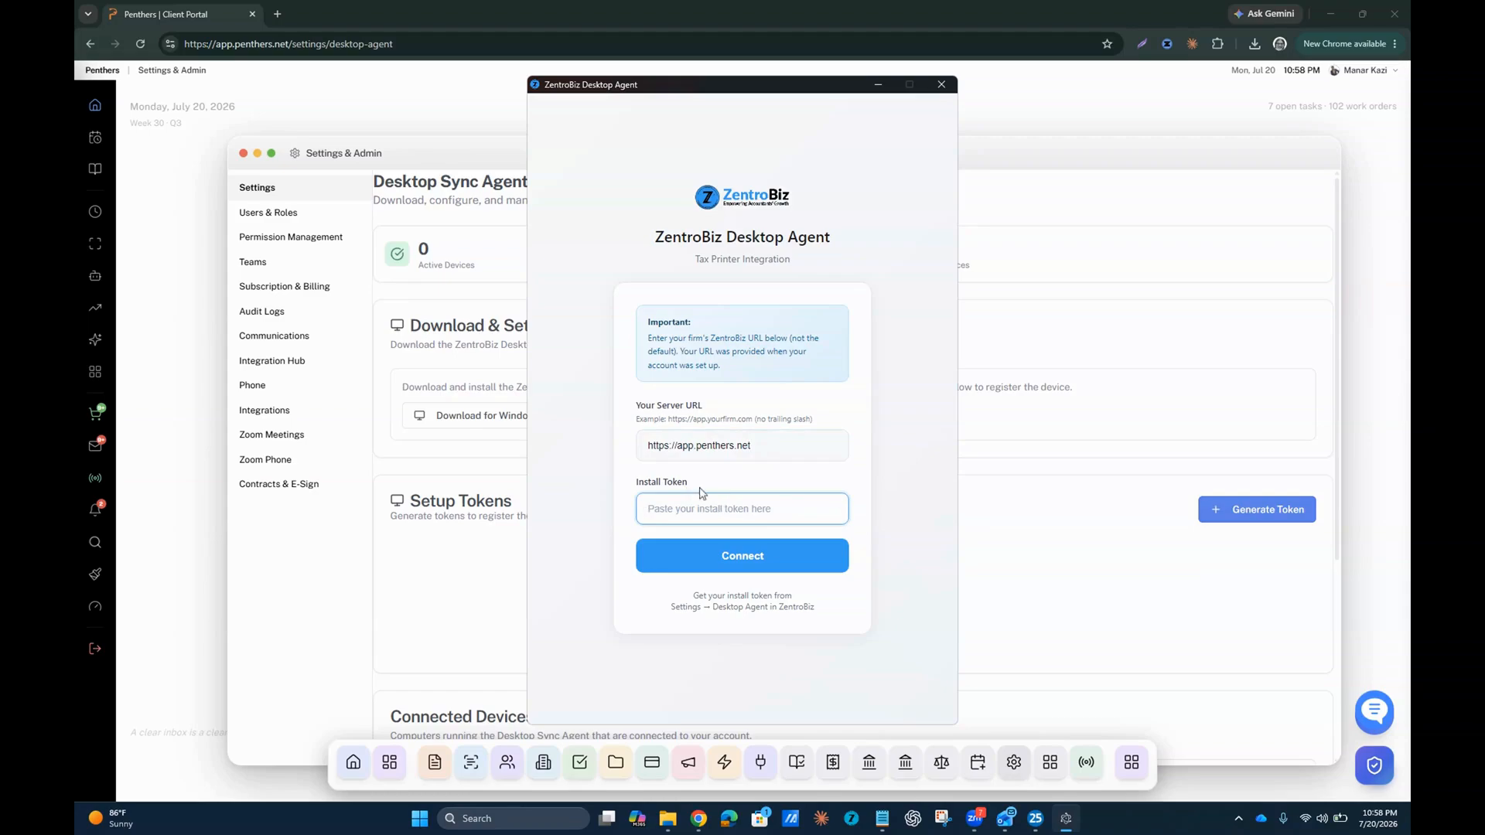
left_click(1025, 323)
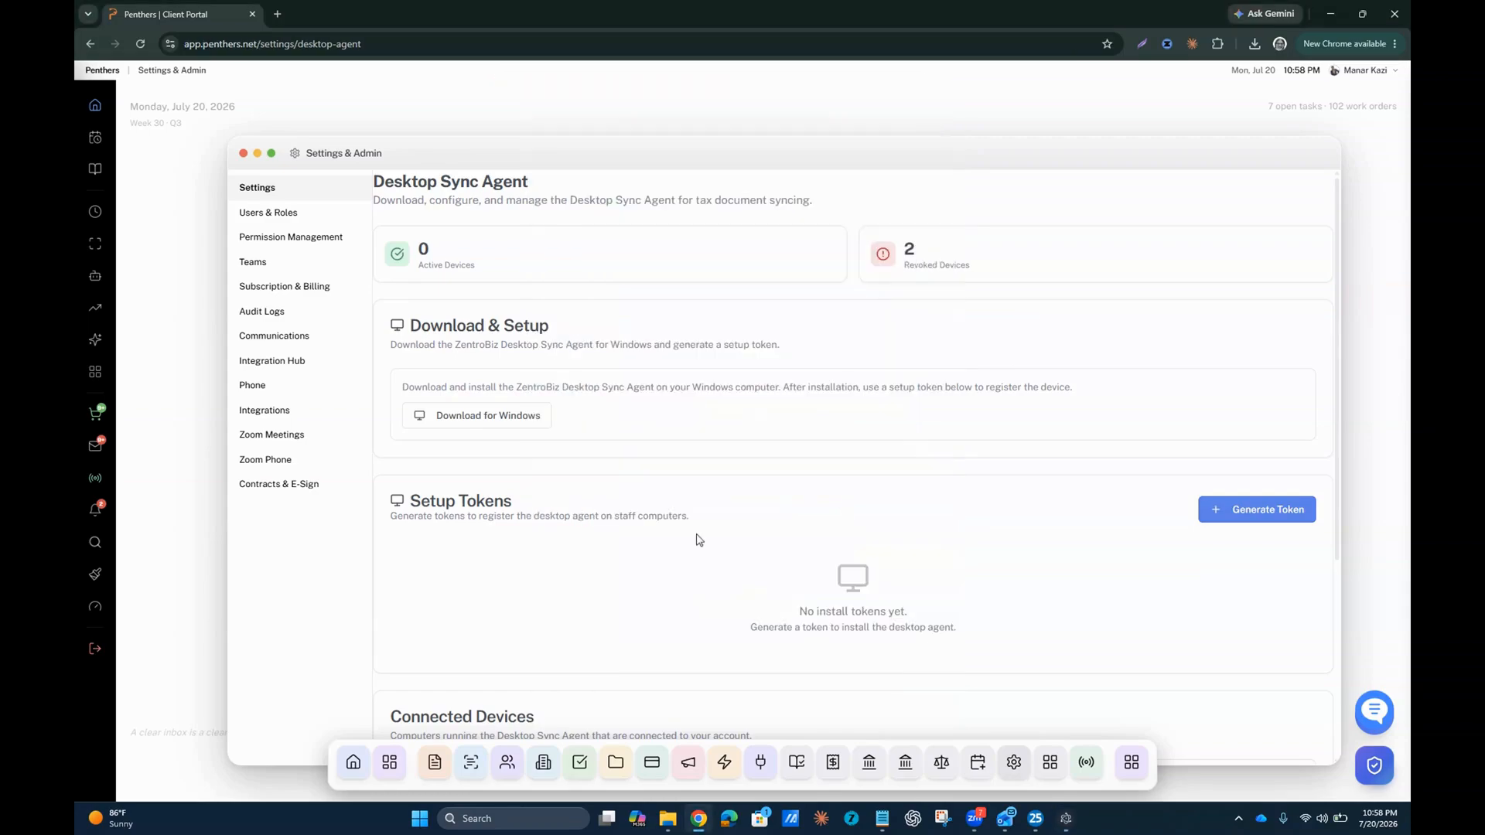
left_click(1255, 509)
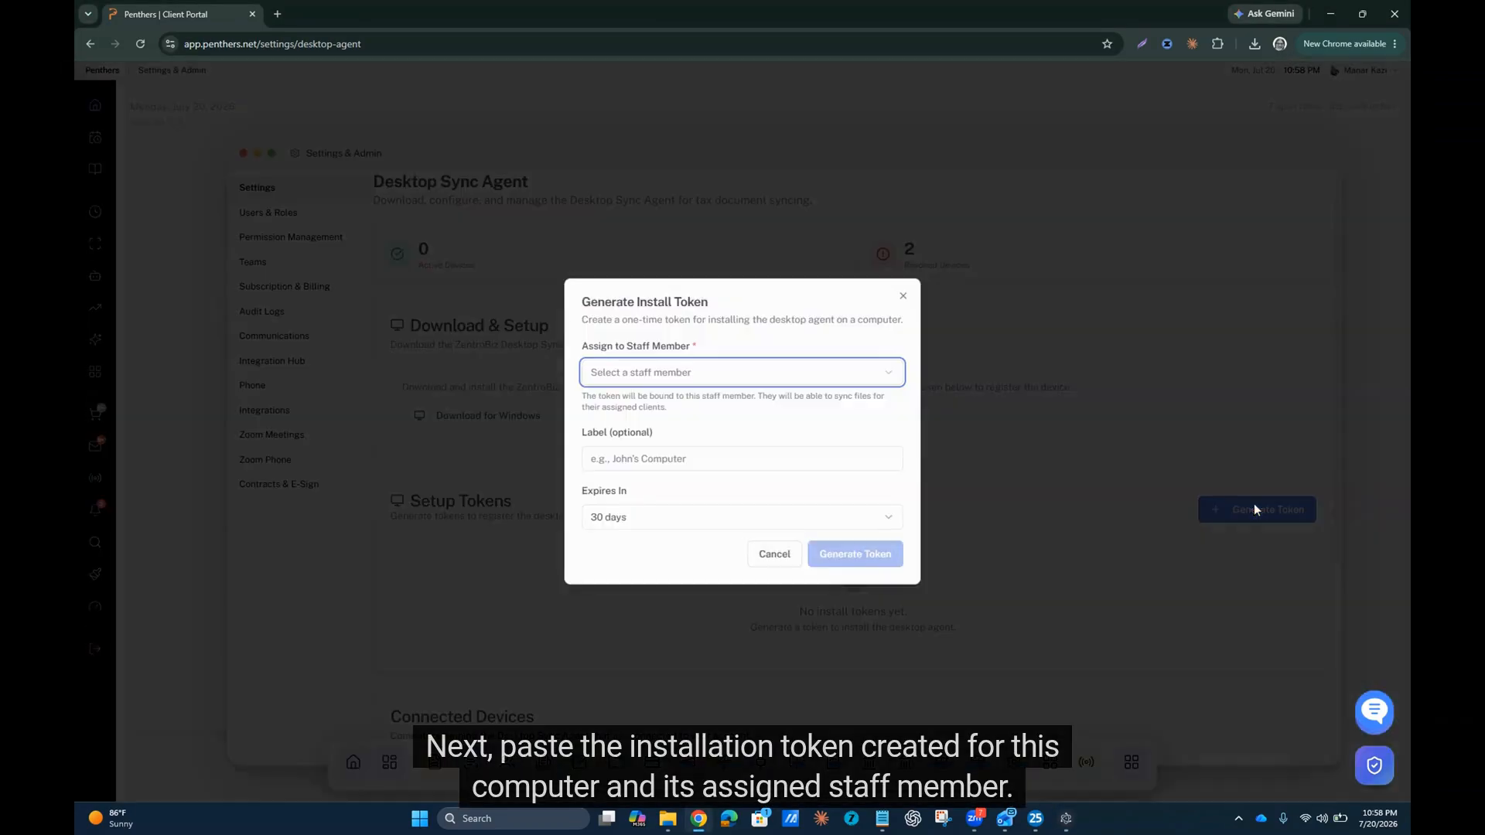
left_click(722, 377)
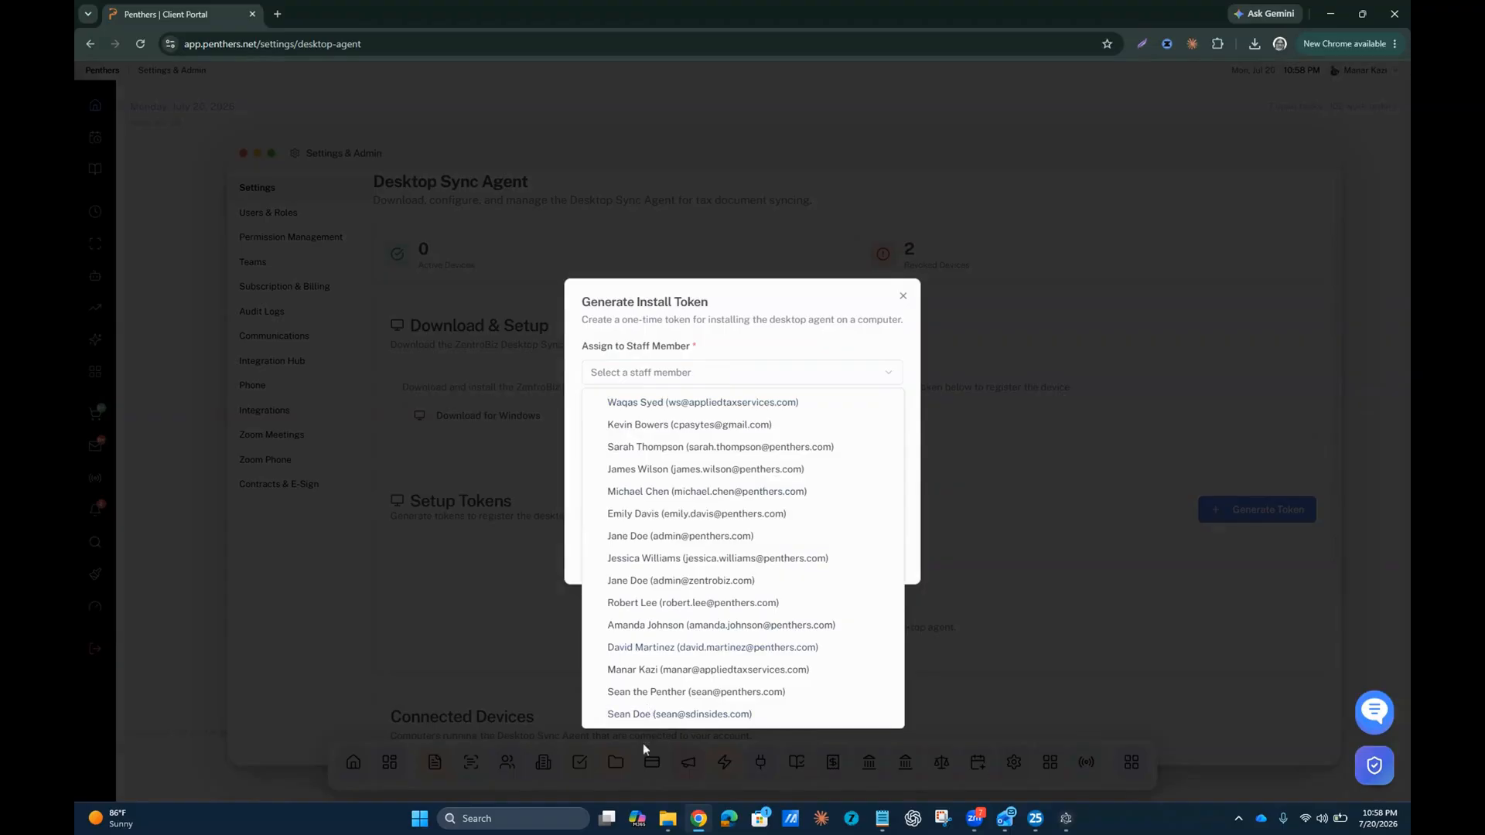
left_click(660, 693)
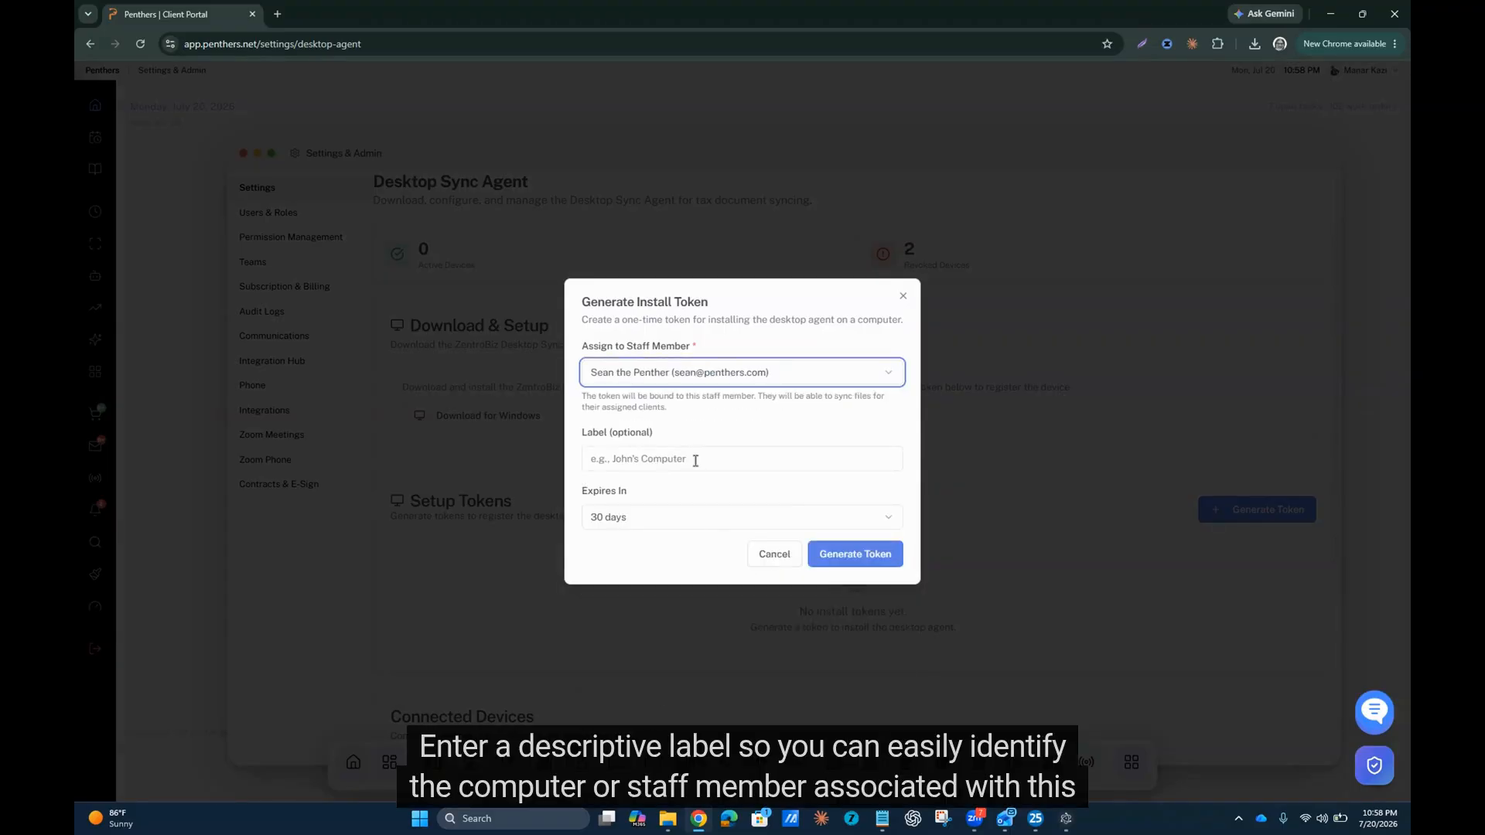
left_click(694, 461)
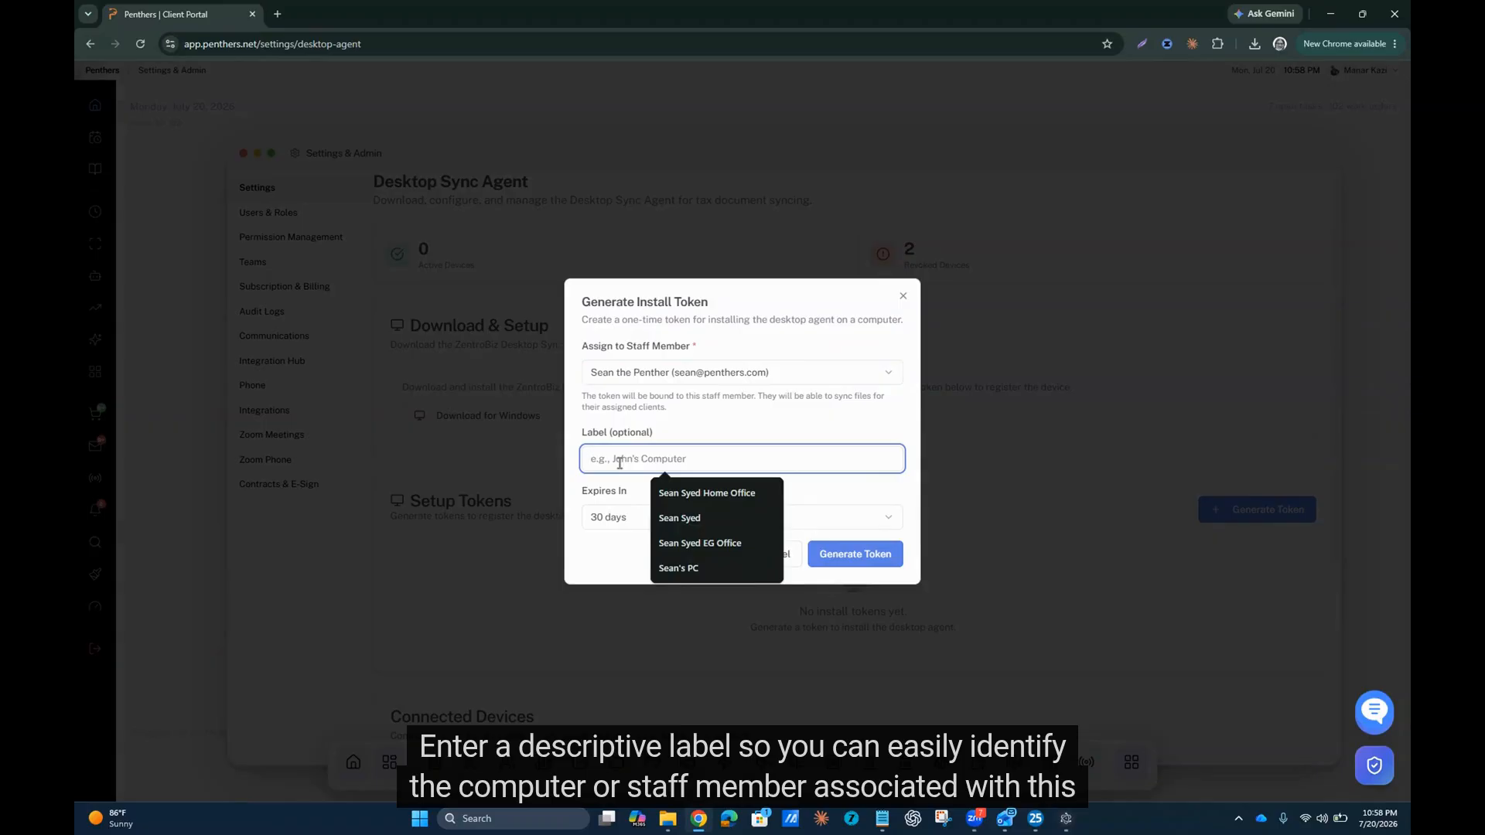
left_click(704, 494)
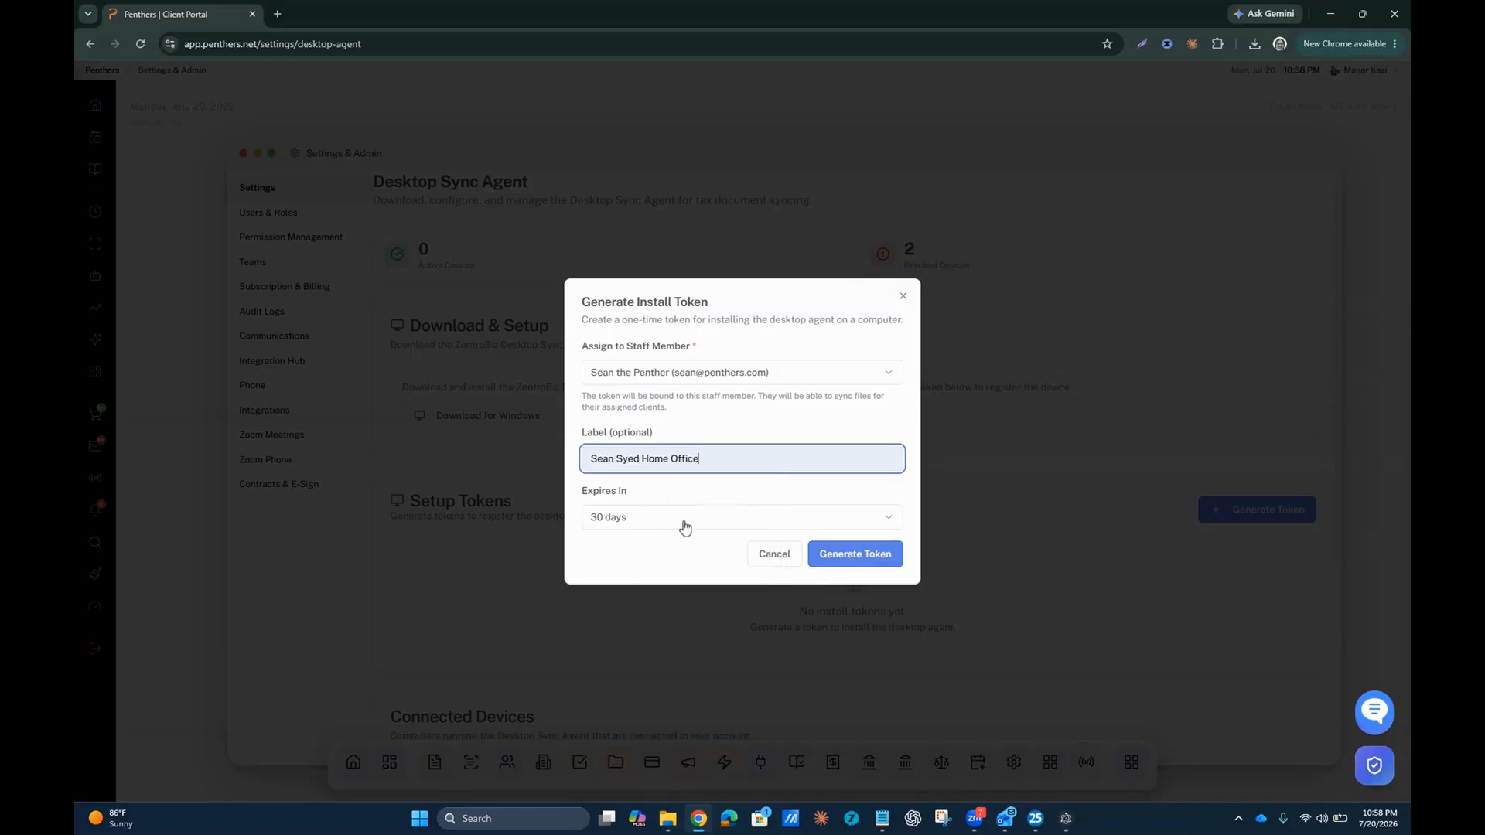
left_click(686, 528)
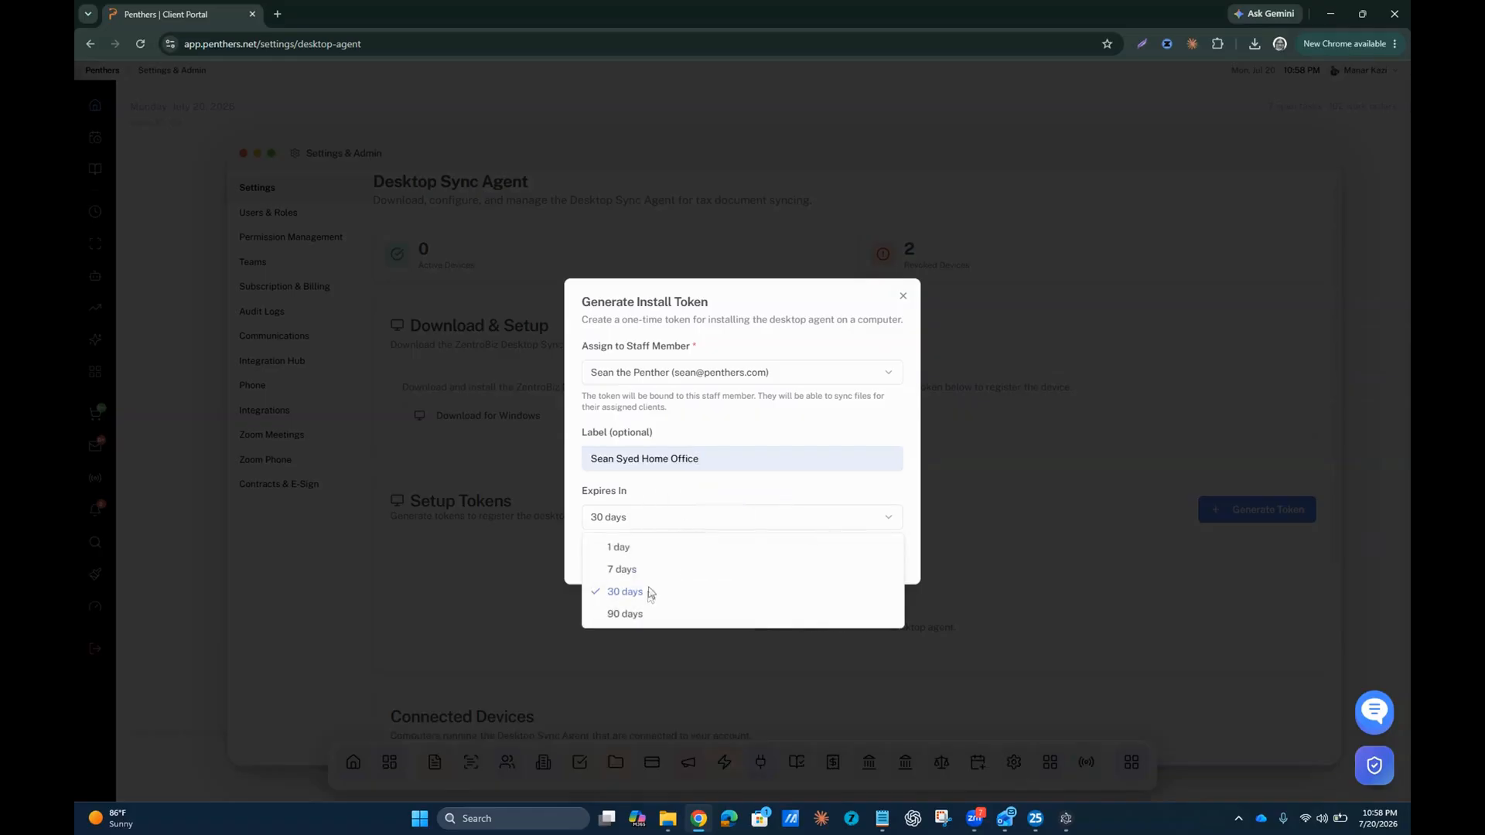
left_click(645, 615)
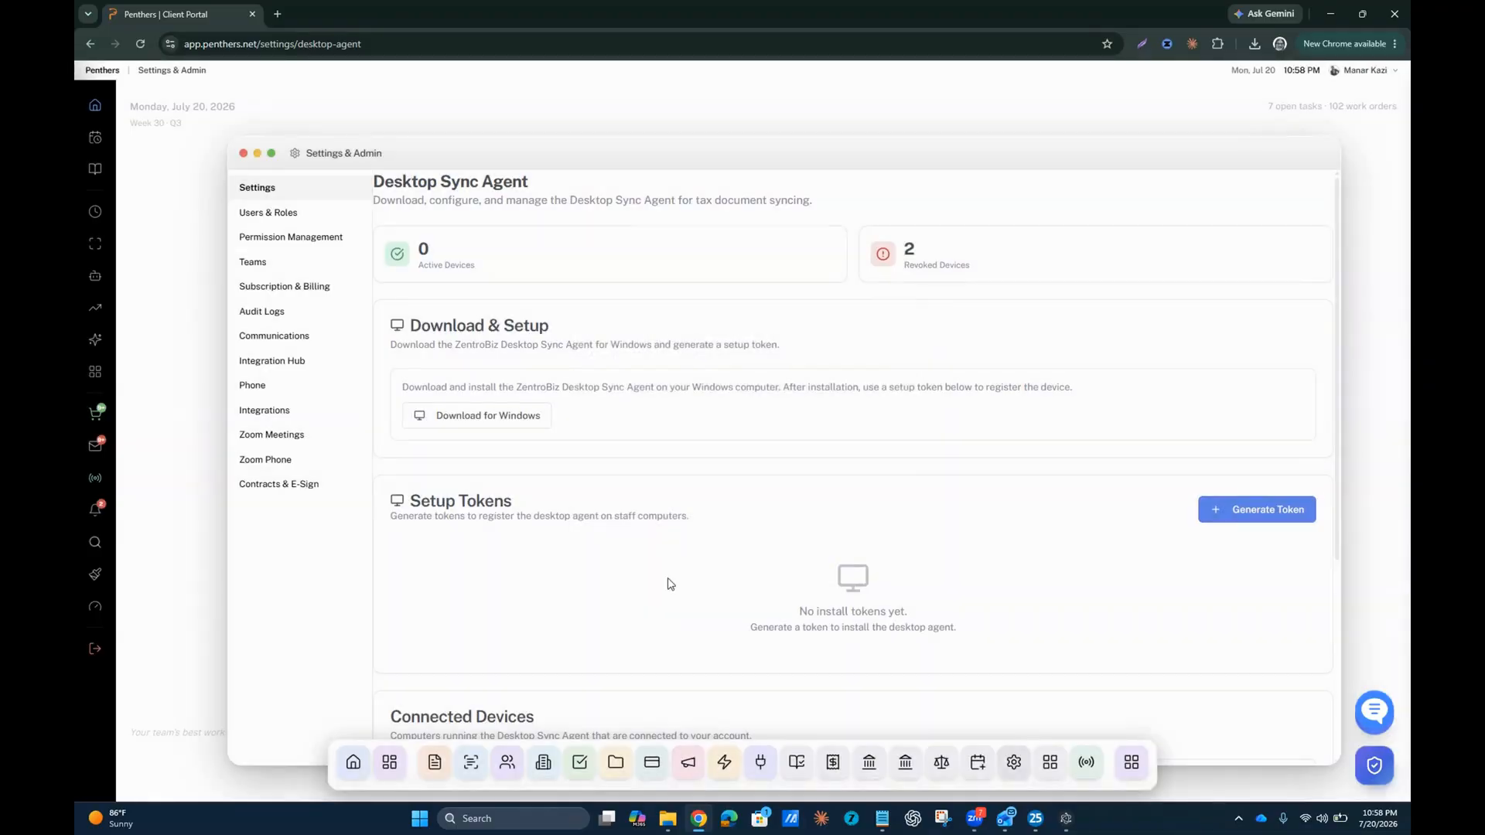
left_click(1236, 509)
left_click(689, 384)
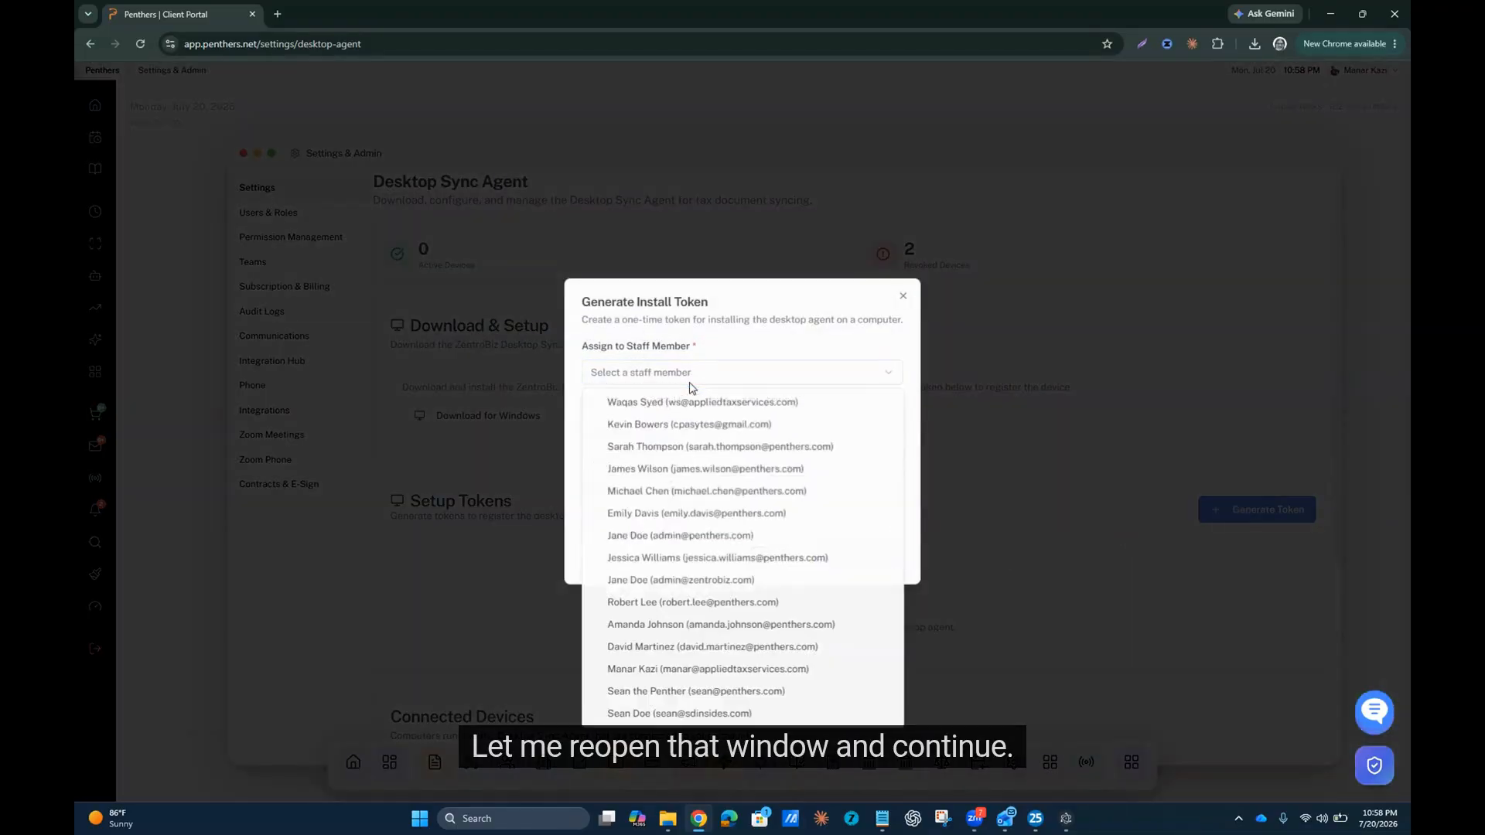
left_click(689, 384)
left_click(690, 384)
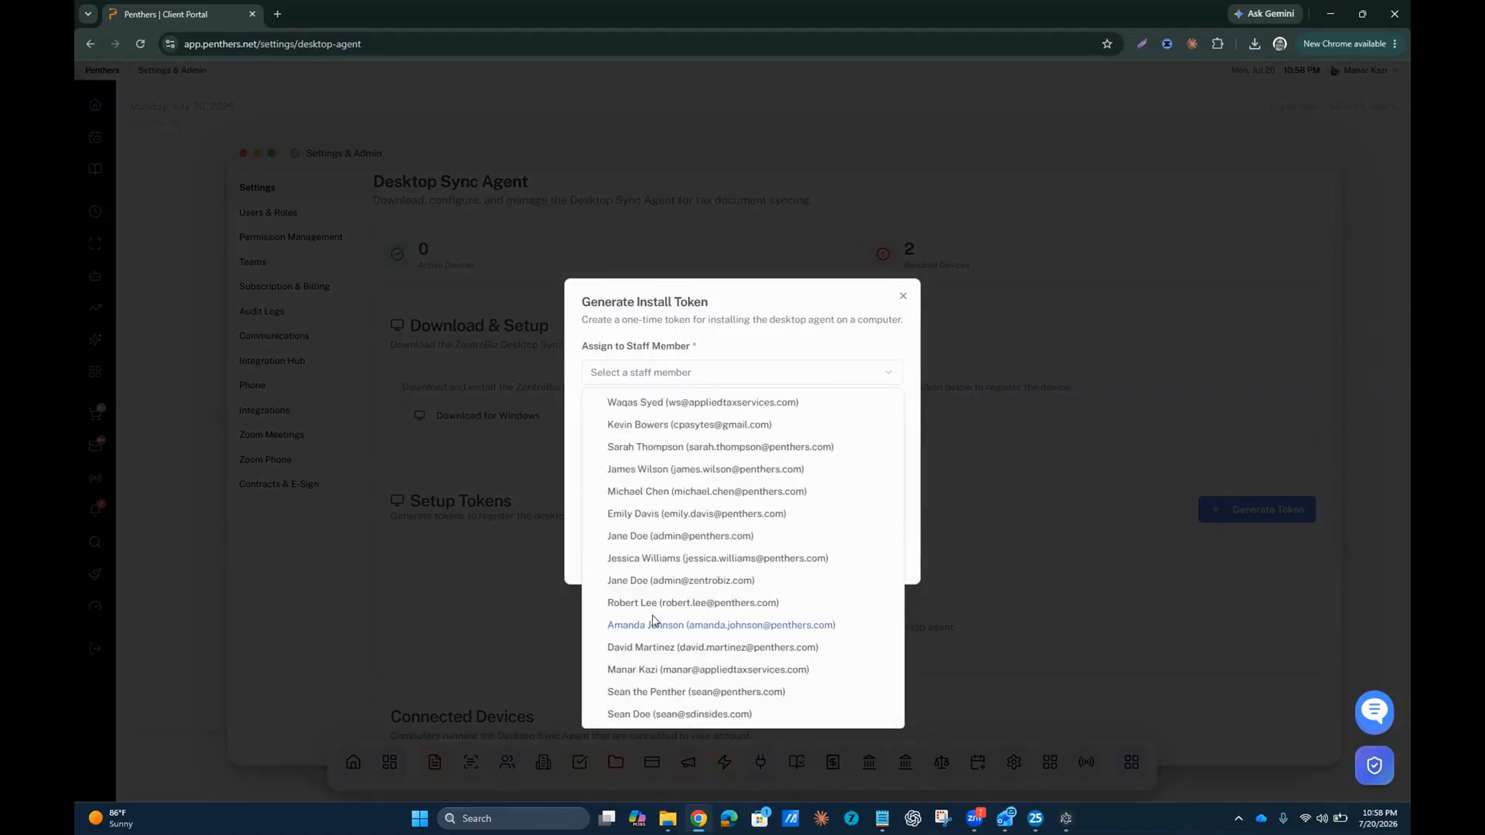
left_click(647, 690)
Step: Label the install token with the staff member's home office name, set it to expire in 90 days, and generate it
left_click(633, 444)
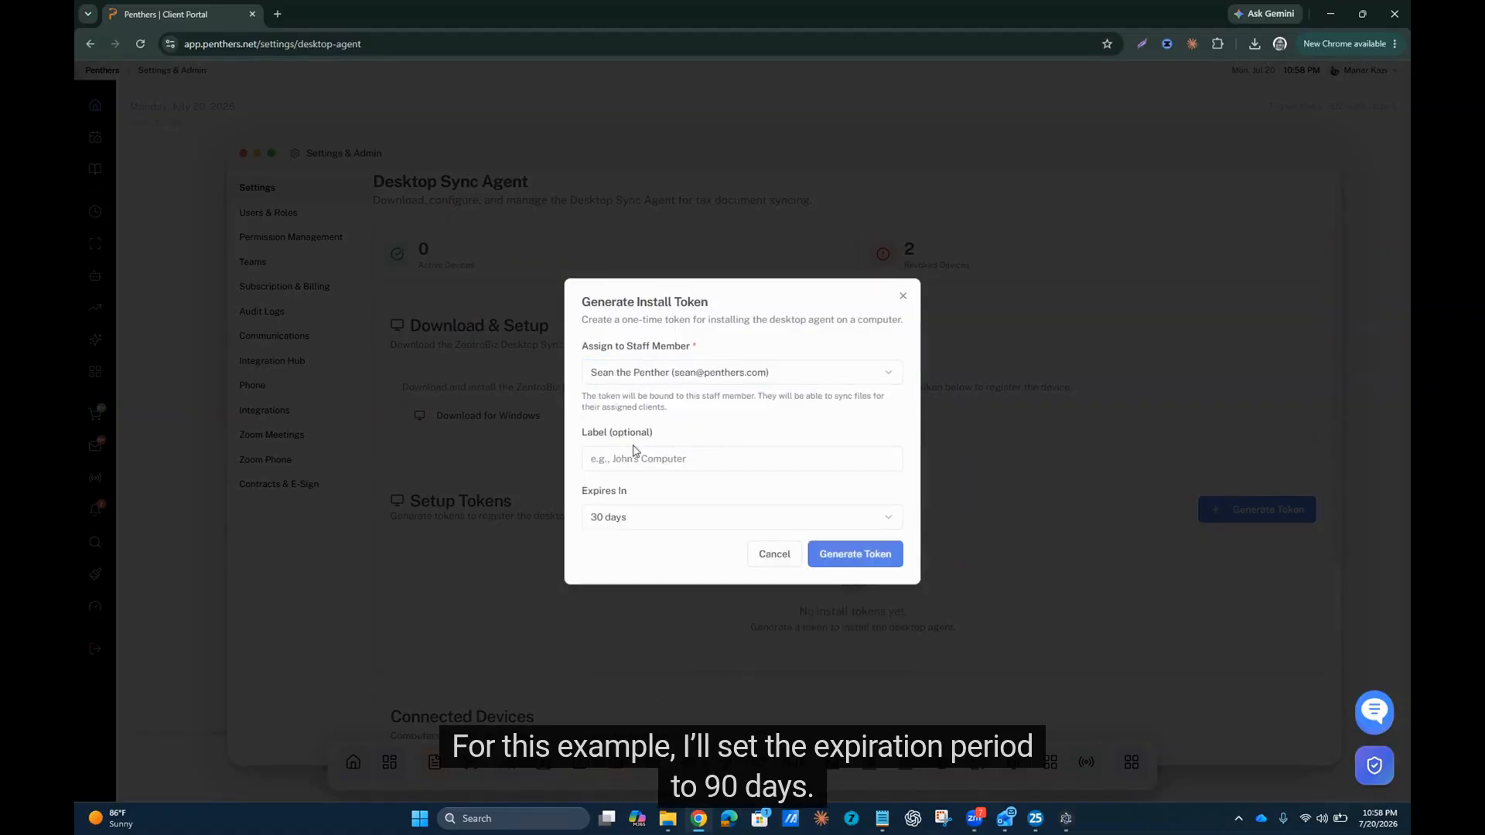
left_click(633, 456)
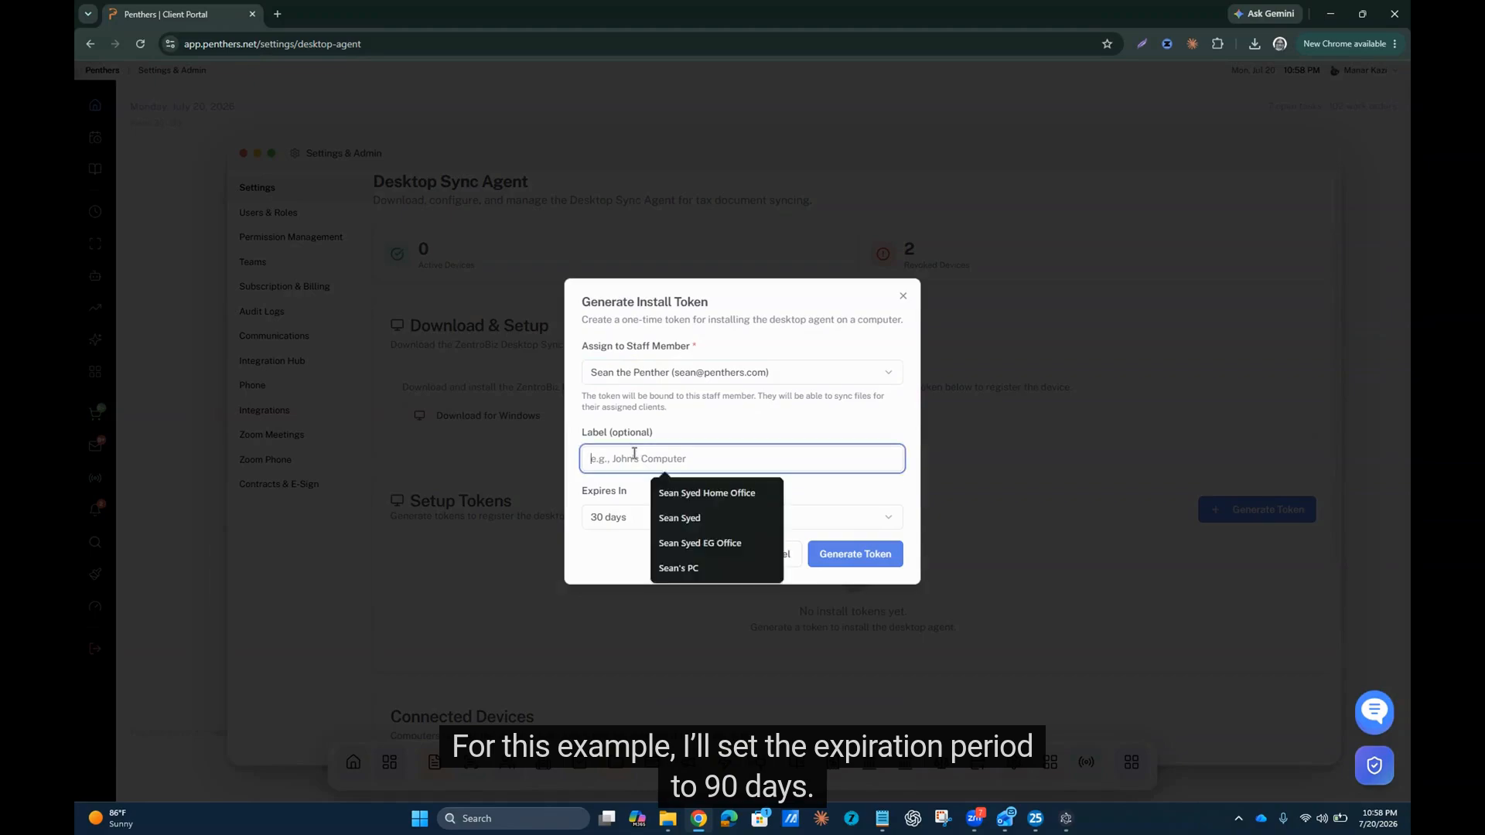
left_click(656, 494)
left_click(653, 516)
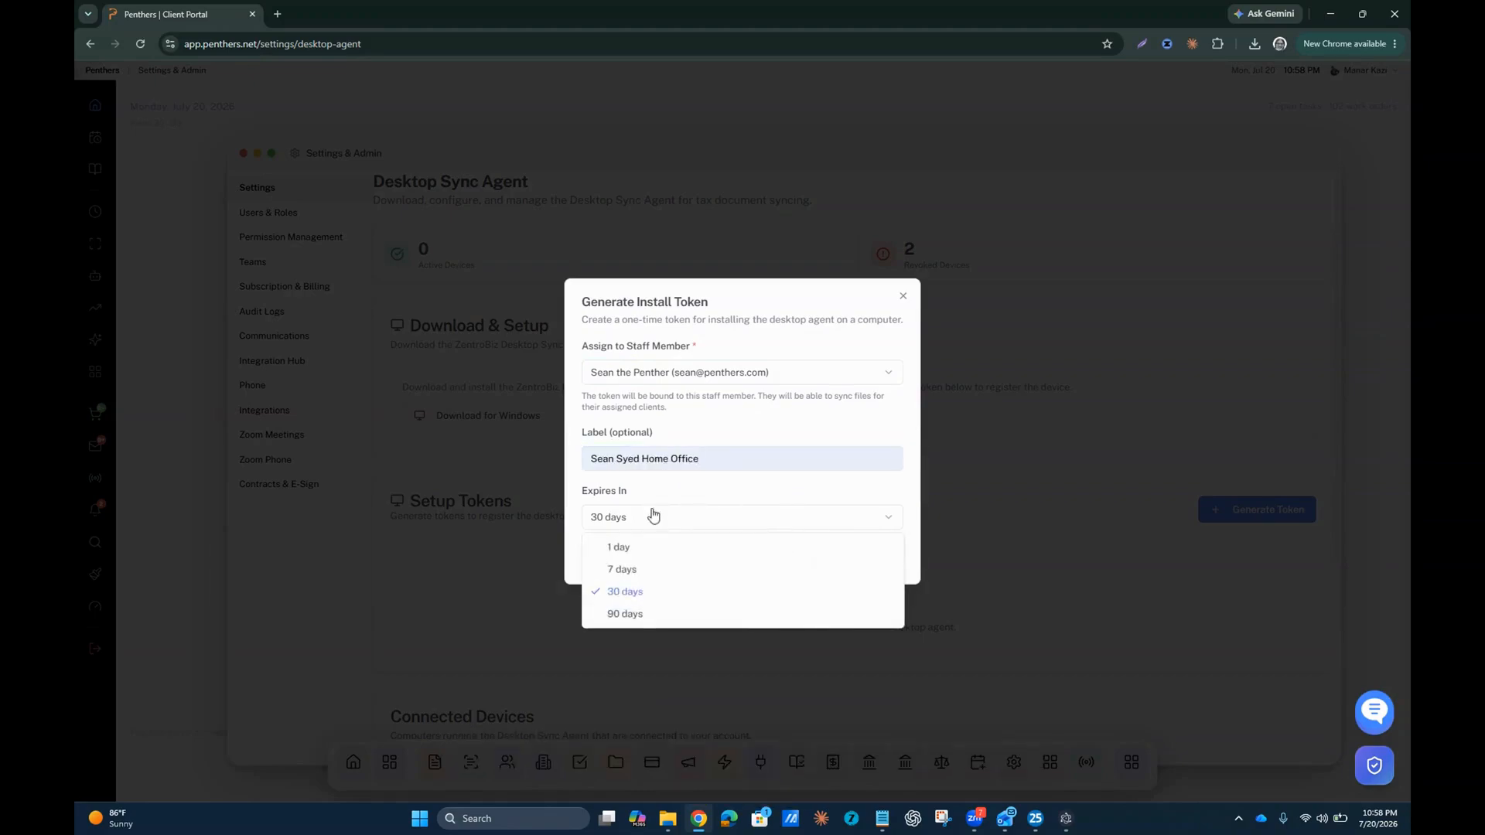
left_click(647, 613)
left_click(853, 554)
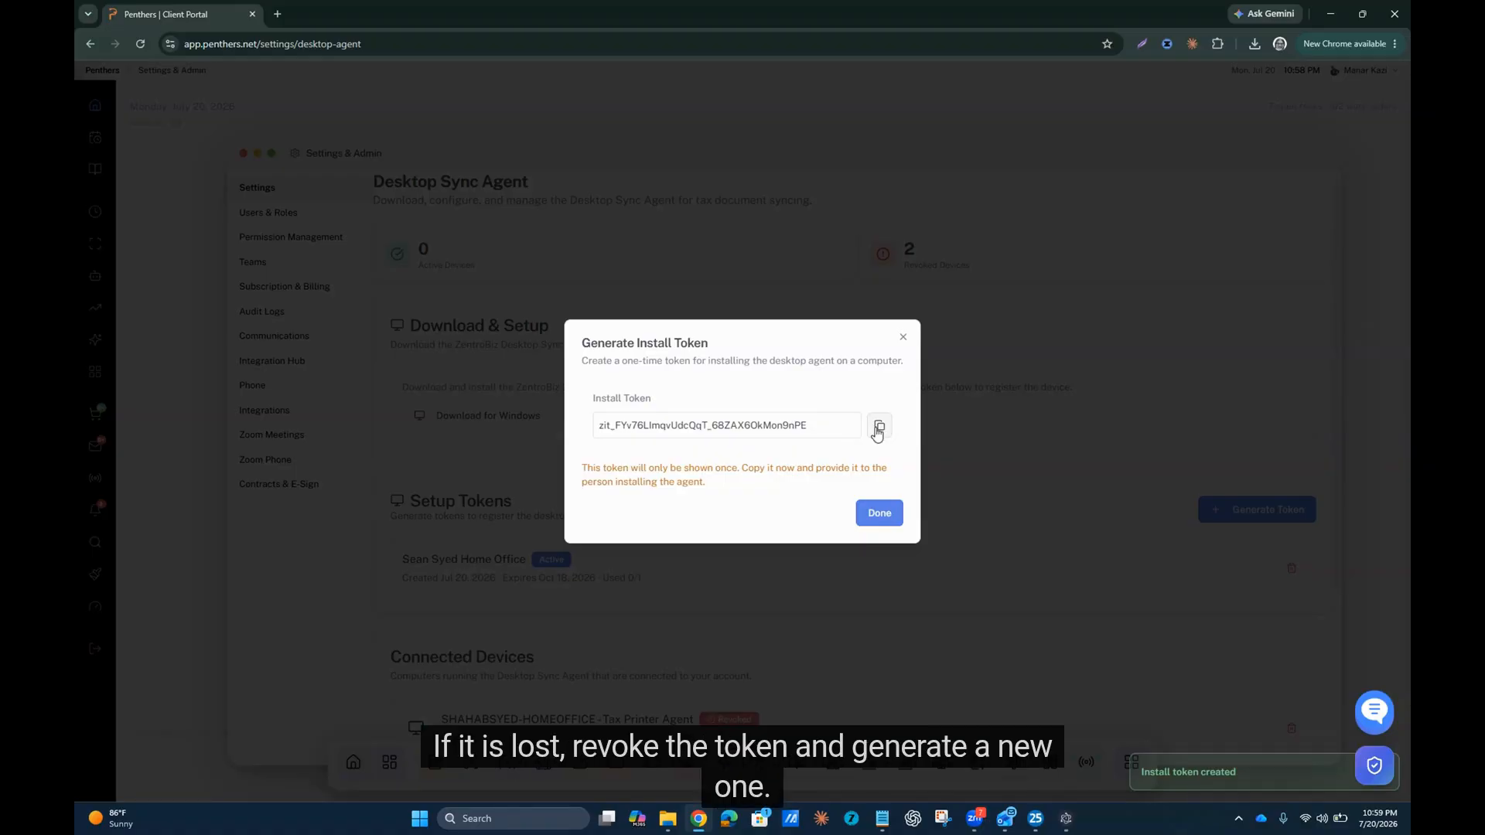
Step: Copy the generated install token, paste it into the ZentroBiz Desktop Agent's Install Token field, and connect the agent
left_click(878, 430)
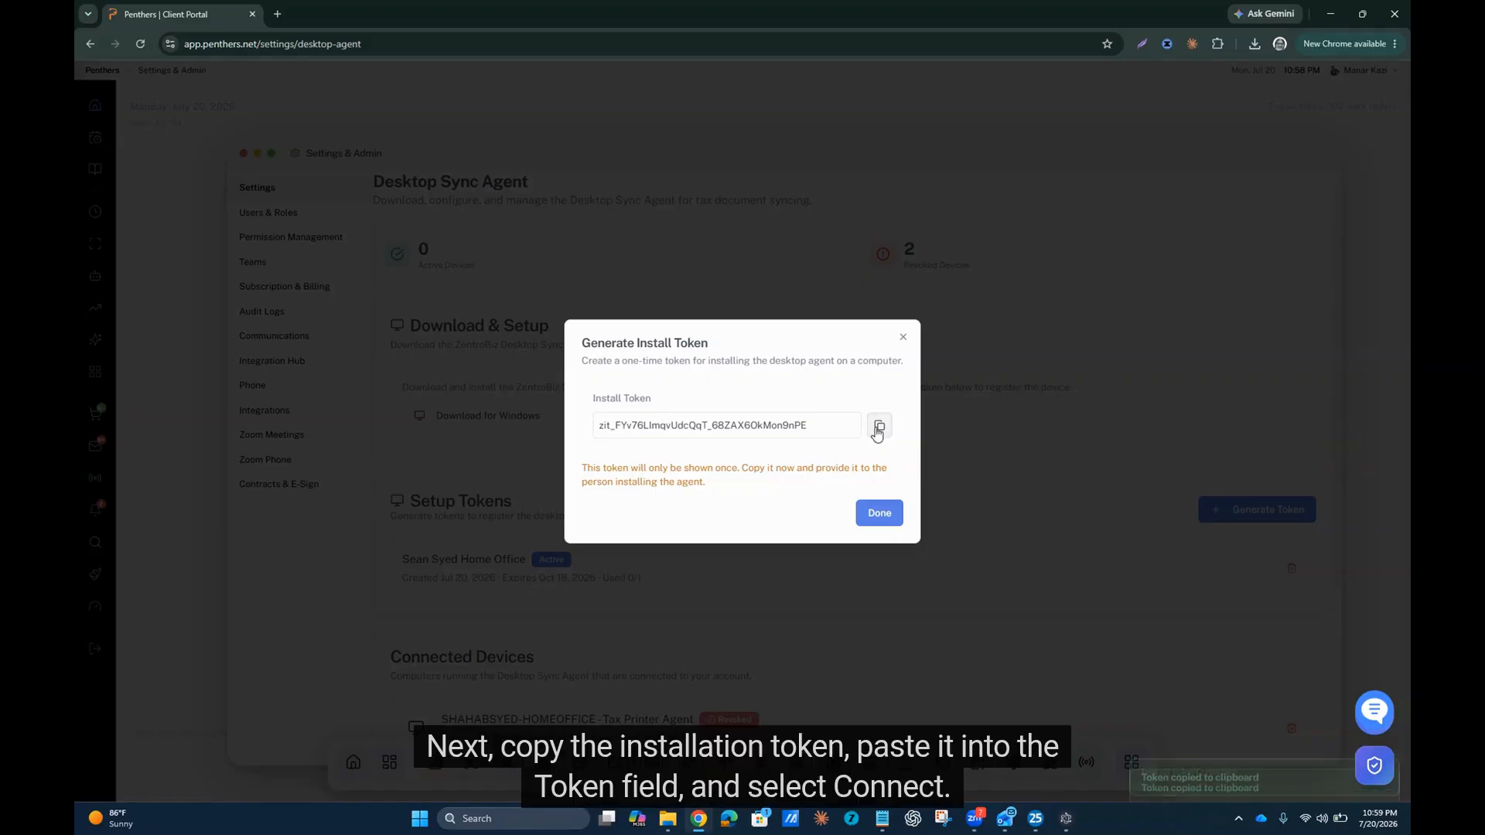
left_click(1066, 818)
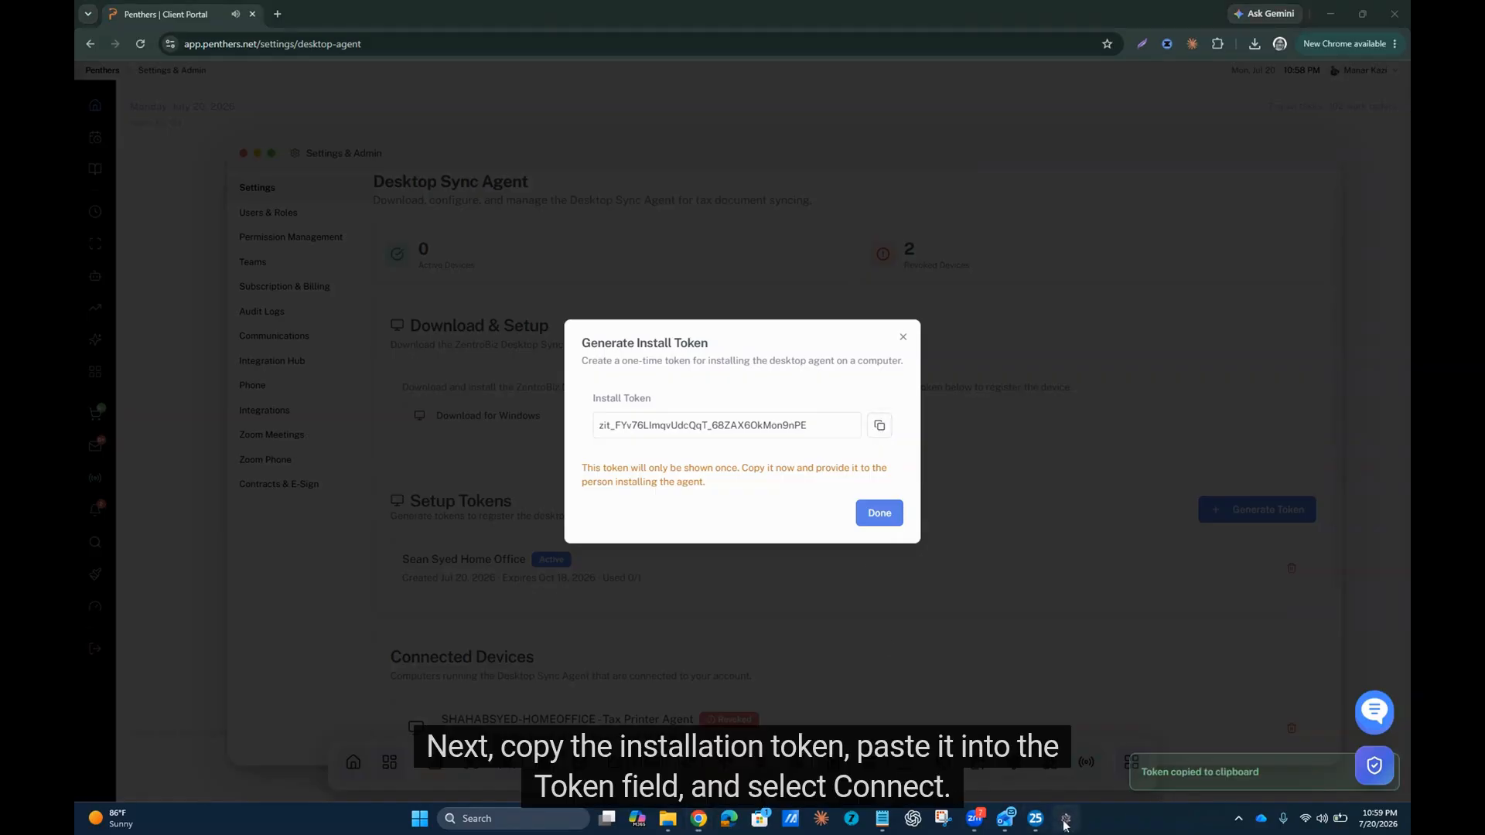
right_click(772, 503)
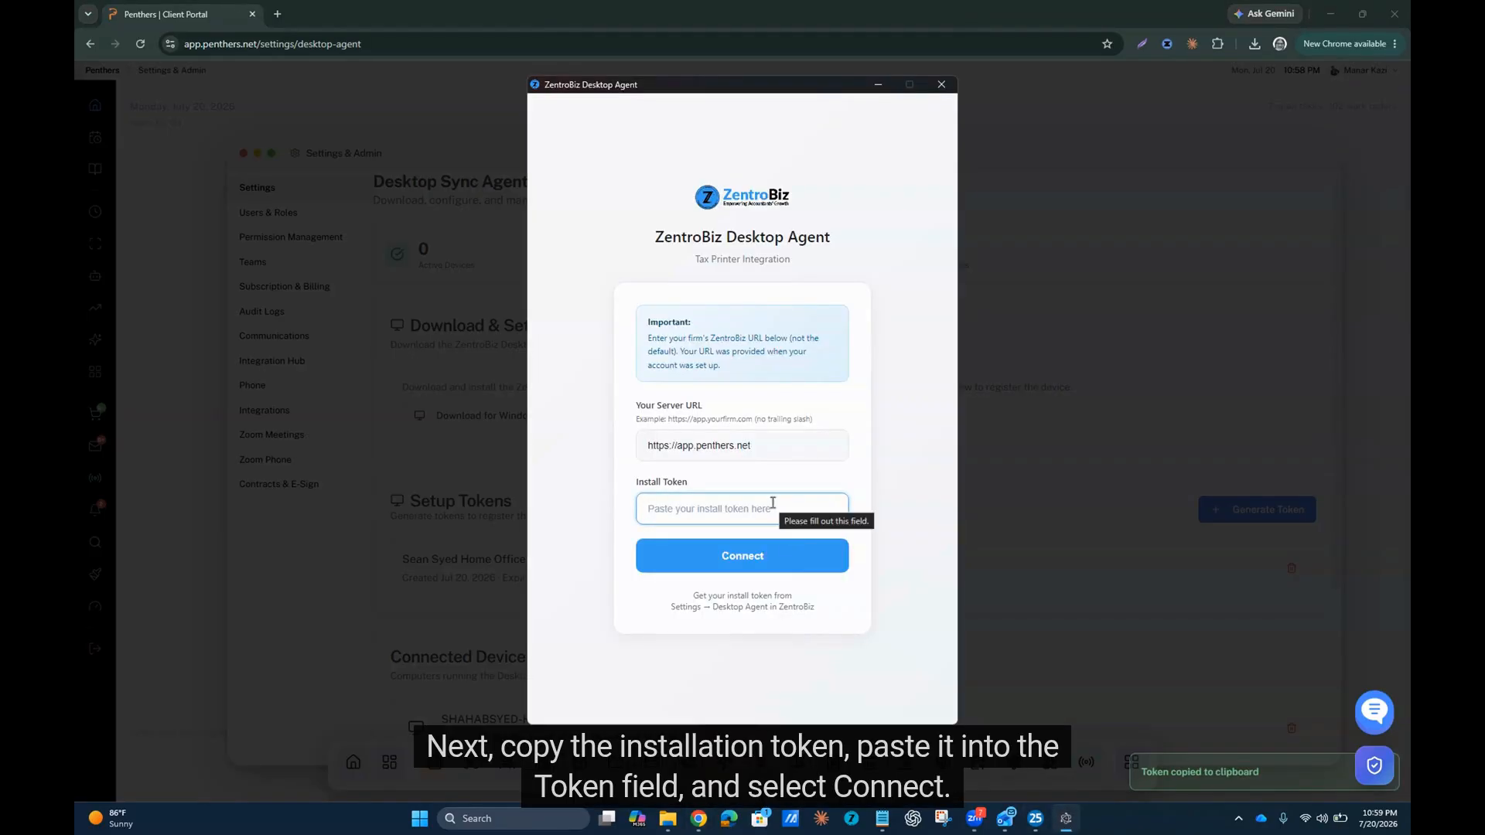
left_click(820, 520)
left_click(756, 557)
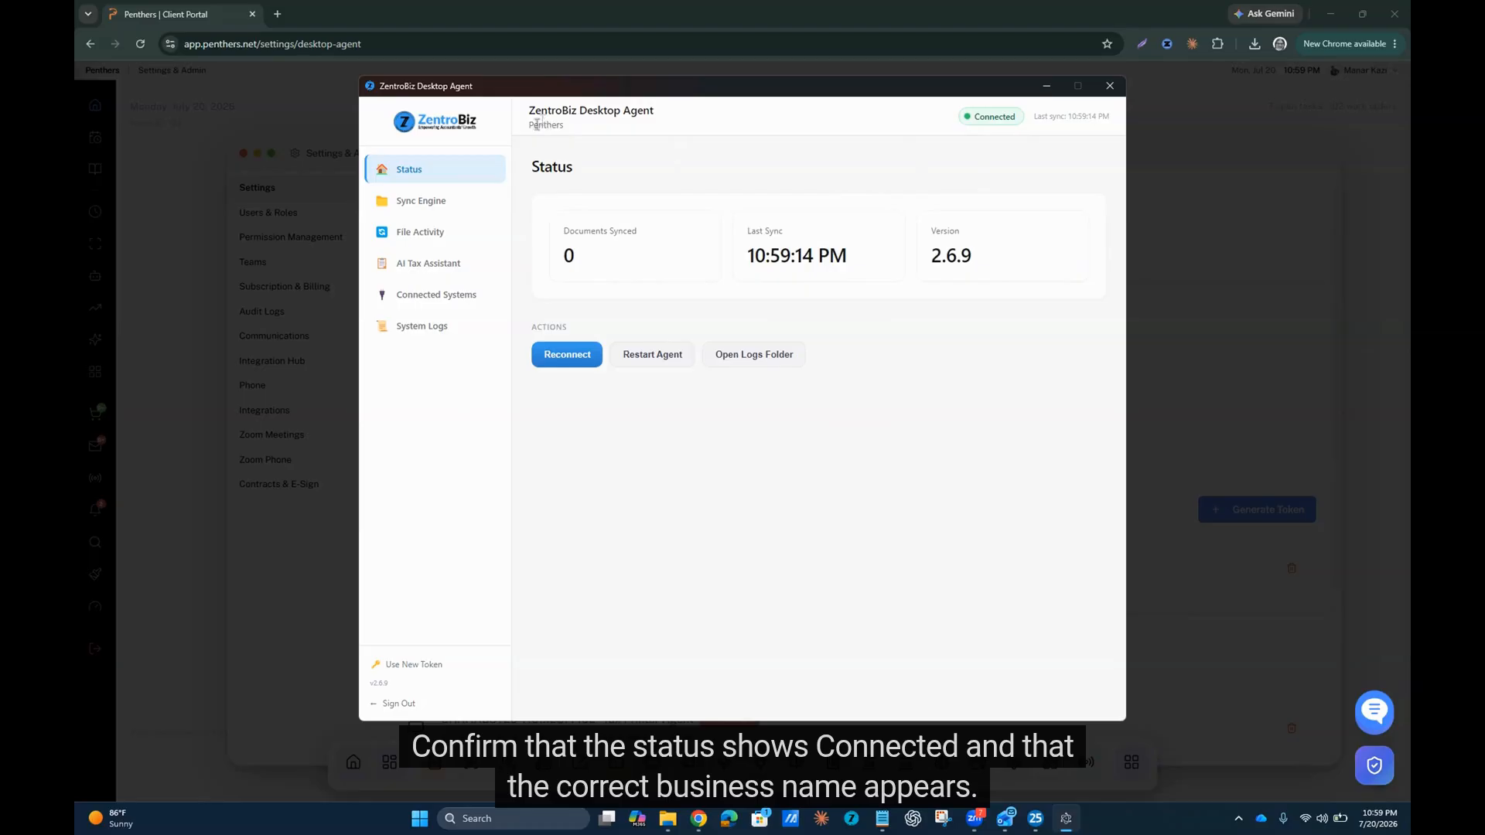
Step: Review the Drake Software connection under Connected Systems, including its watcher status, installation, export, acknowledgement and import paths, and tax year sync settings
left_click(433, 306)
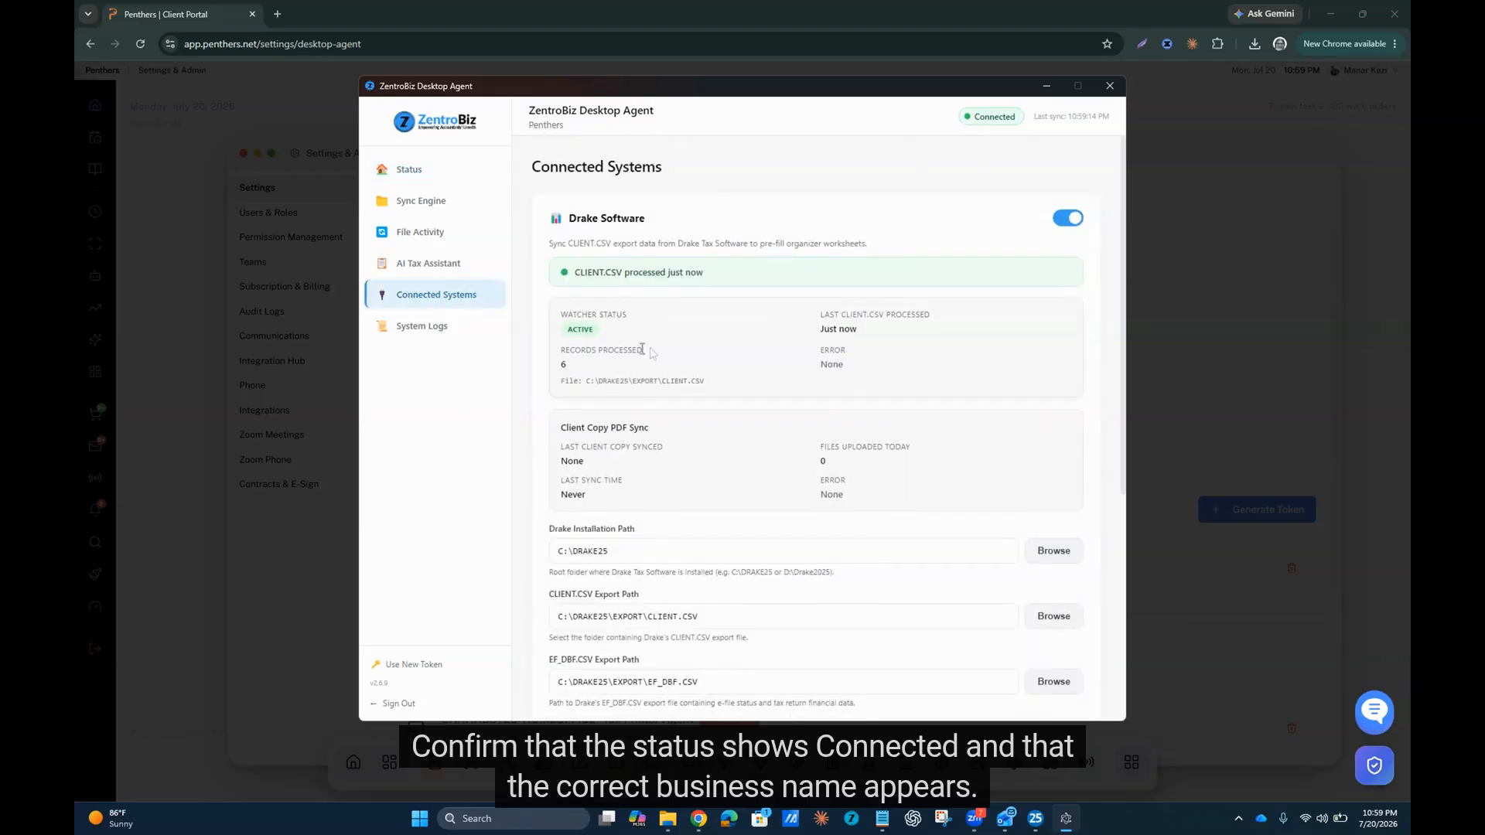
scroll(650, 353, "down", 1)
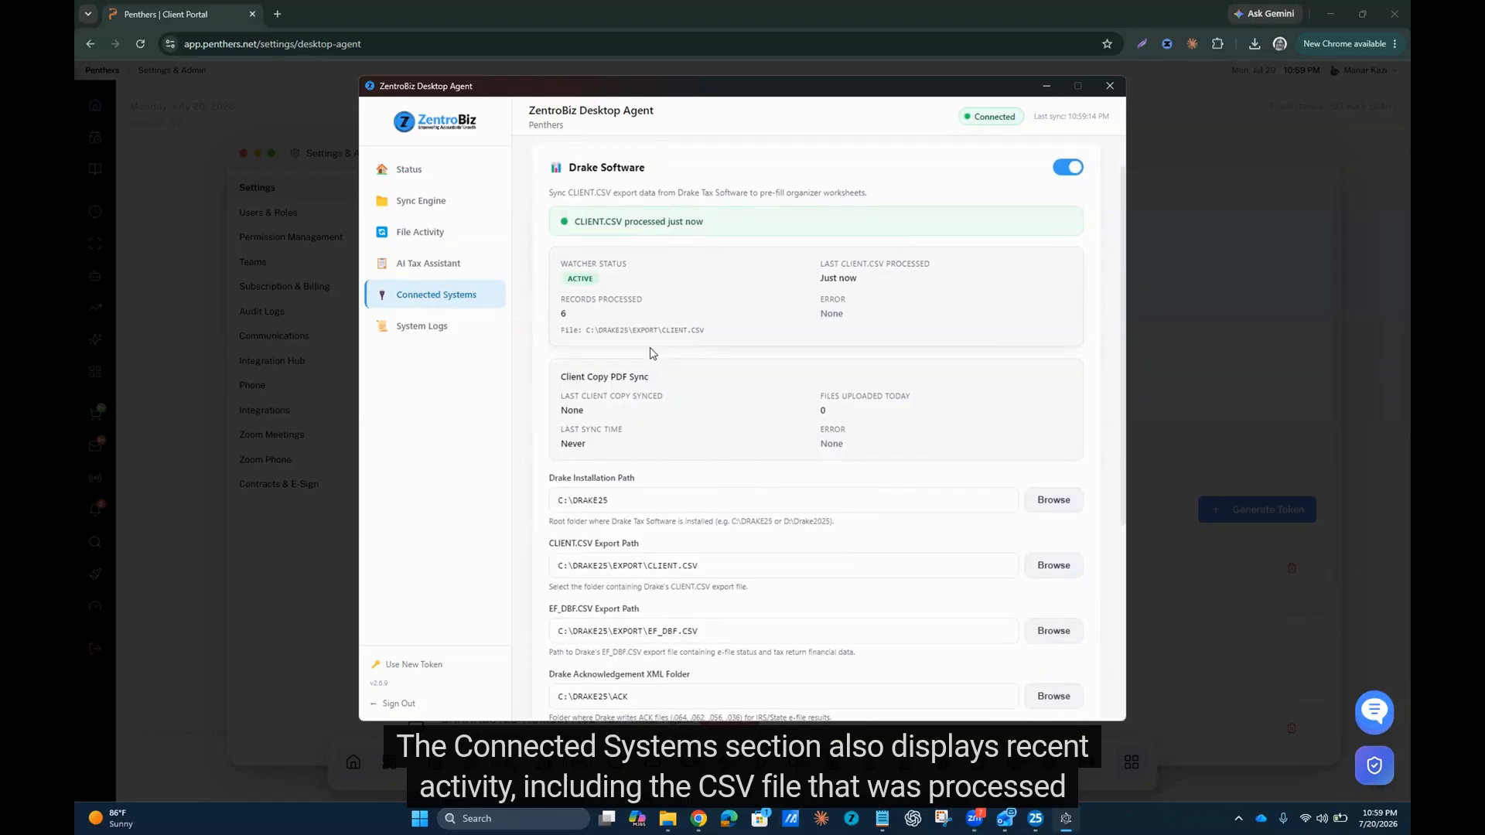
scroll(650, 353, "down", 1)
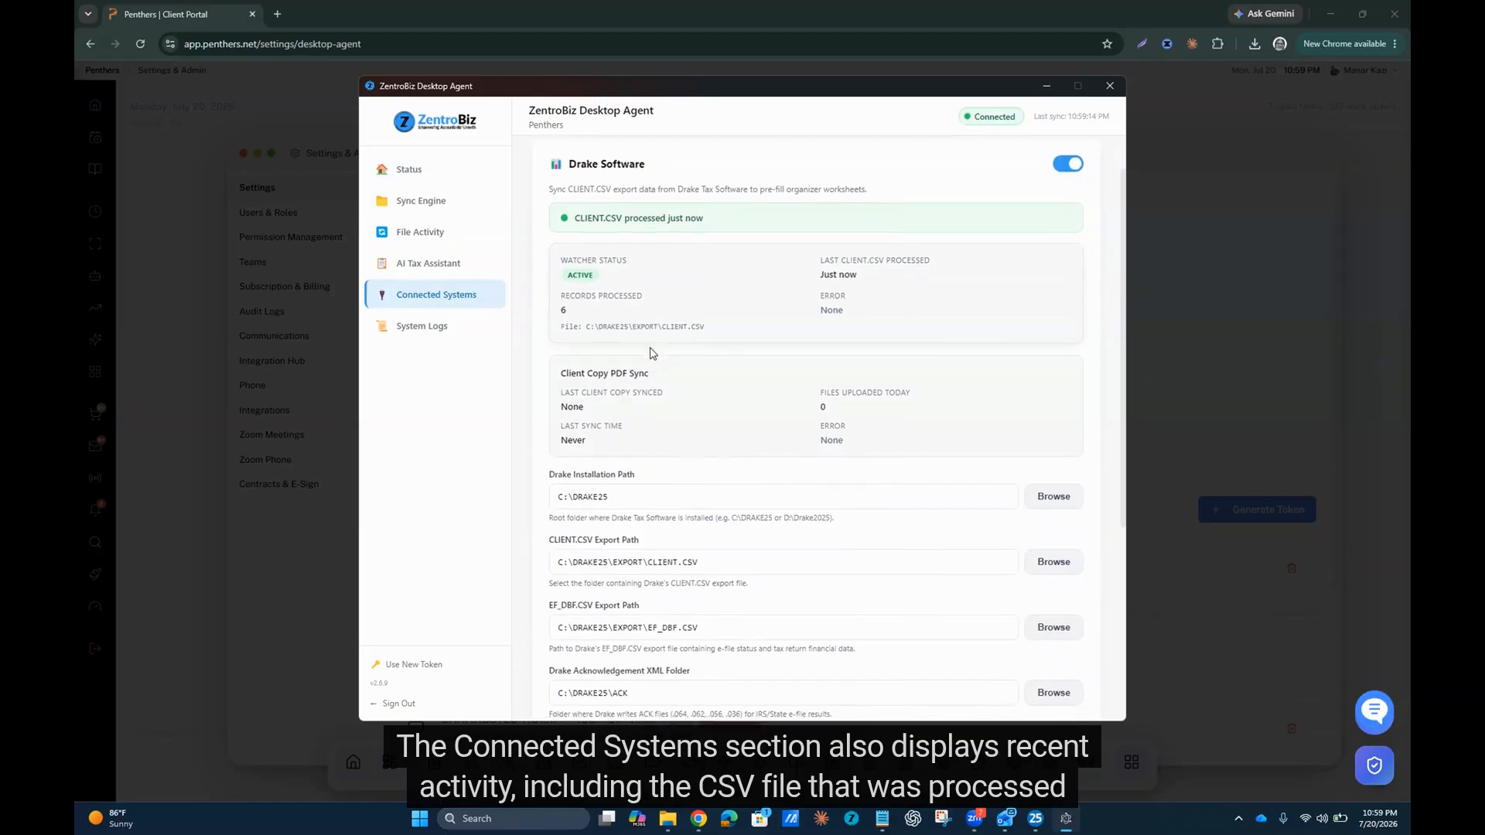
scroll(650, 352, "down", 1)
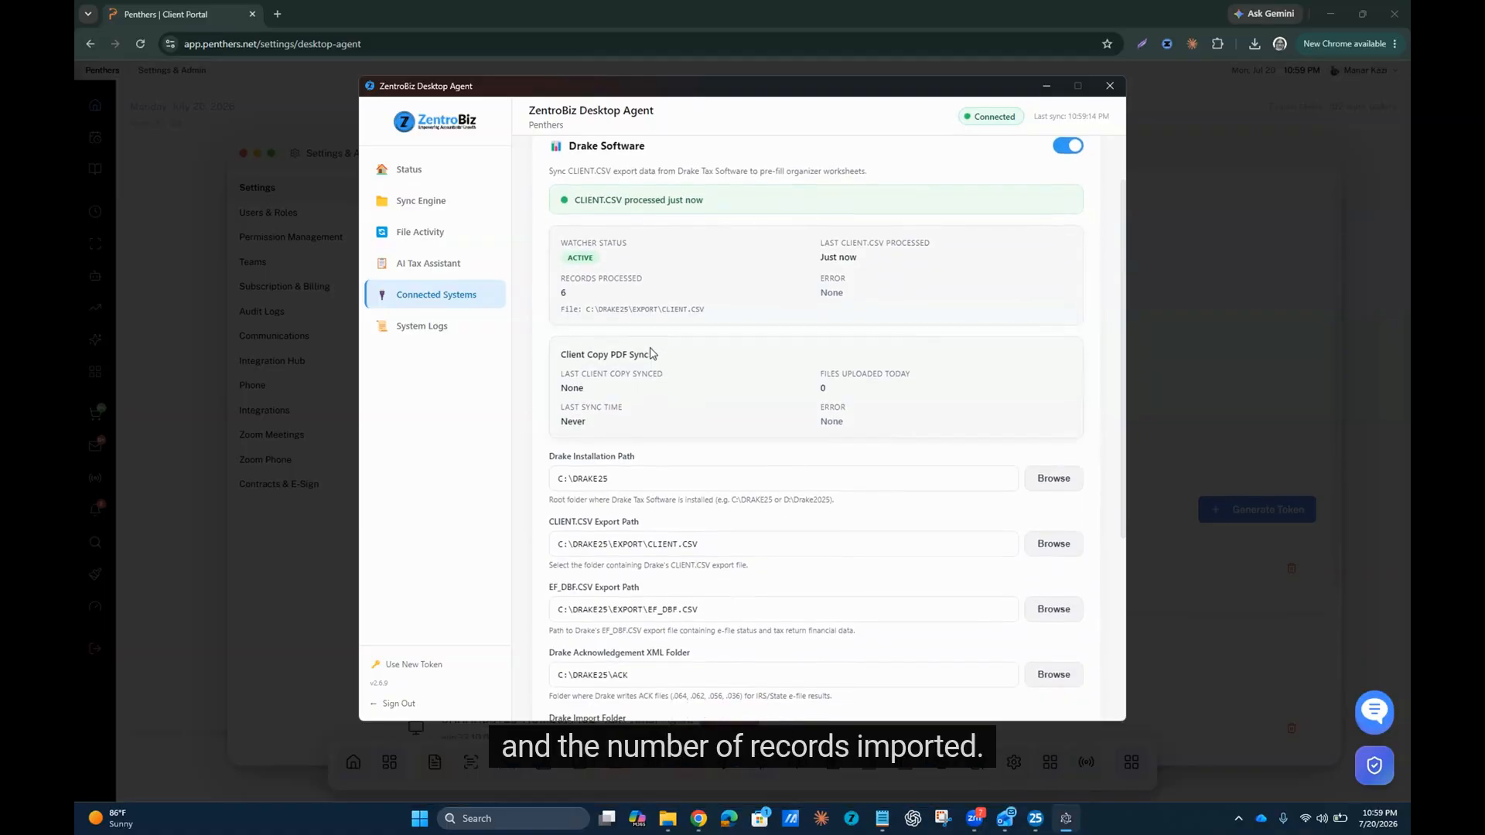
scroll(650, 352, "down", 4)
scroll(654, 315, "down", 1)
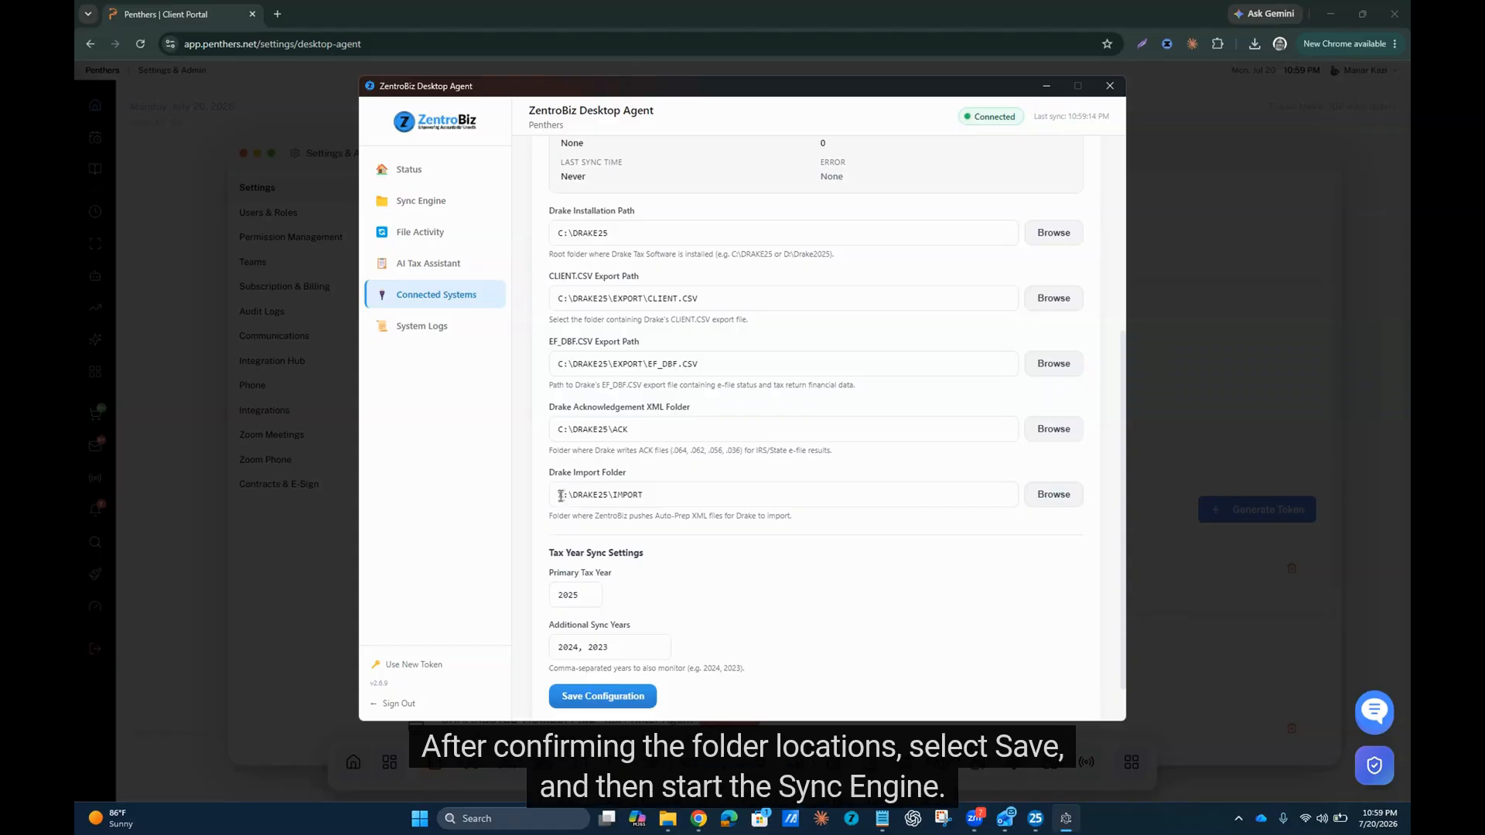
Step: Set the Drake Import Folder to C:\DRAKE25\IMPORT and save the Drake Software configuration
left_click_drag(564, 501, 549, 507)
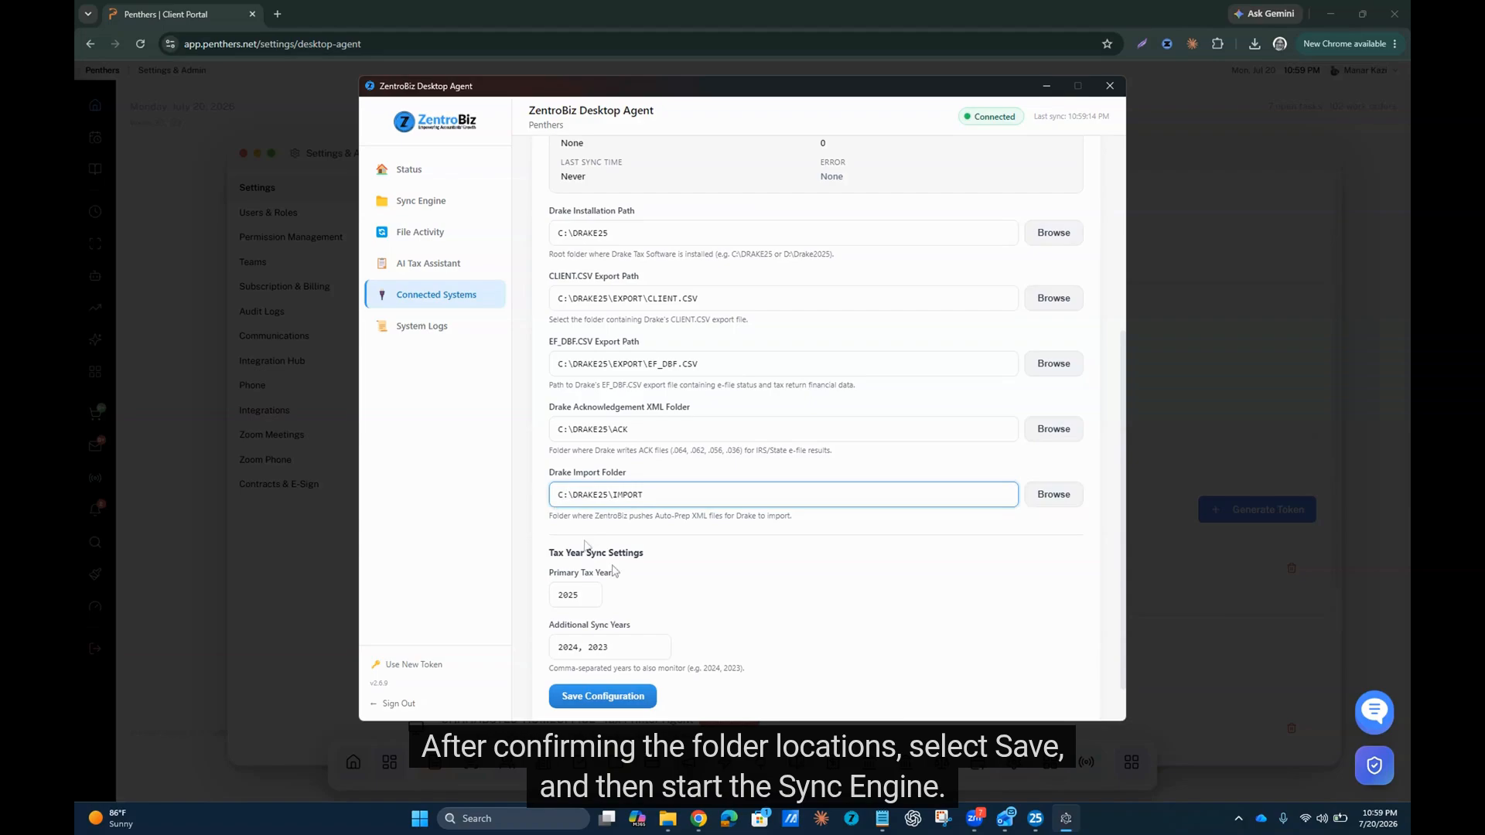
left_click(610, 696)
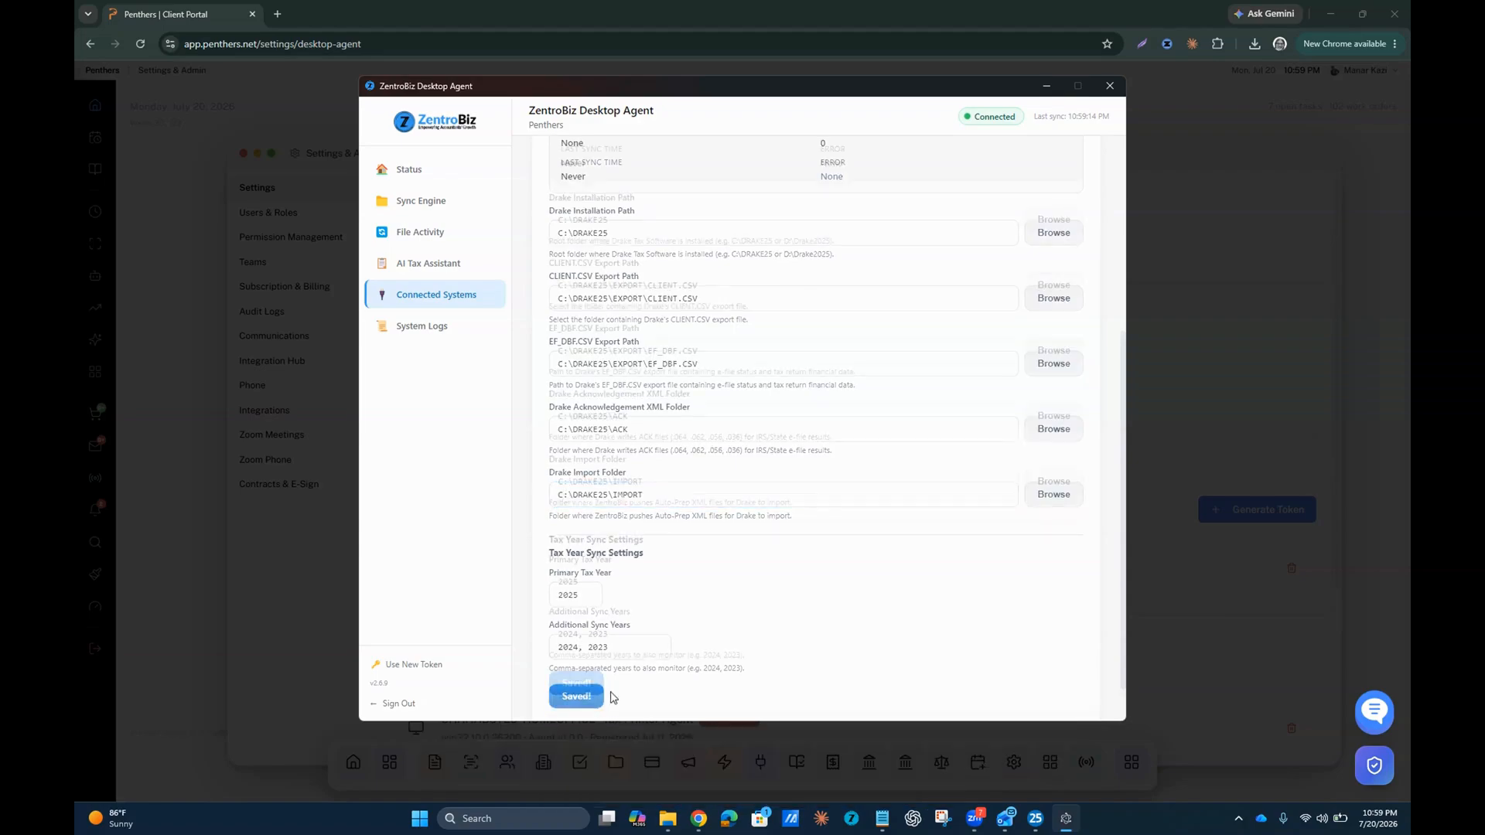
scroll(611, 696, "down", 1)
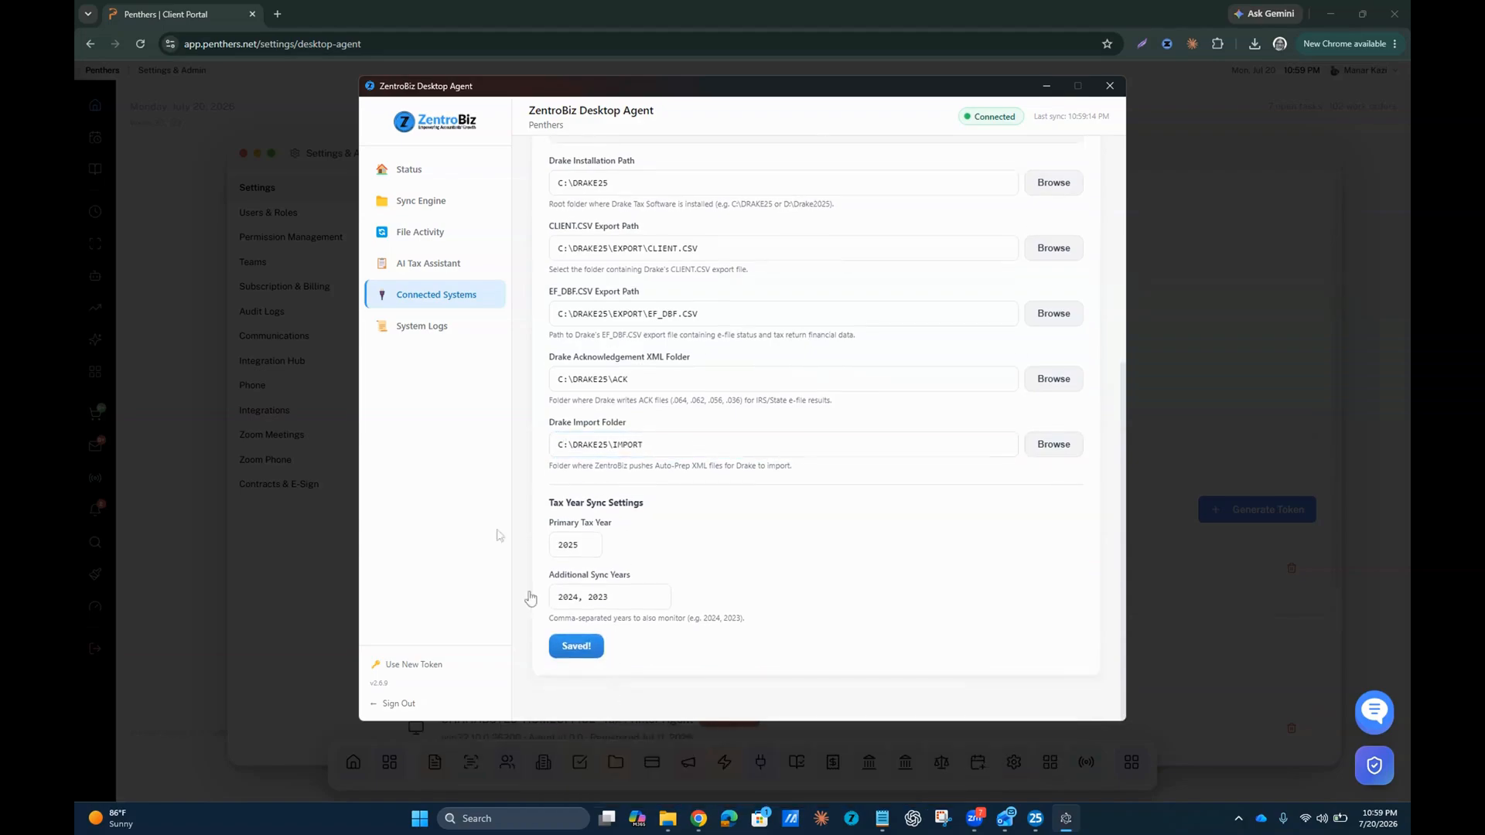
Step: Check the Desktop Agent's synced client folders, overall sync status and system logs
left_click(425, 202)
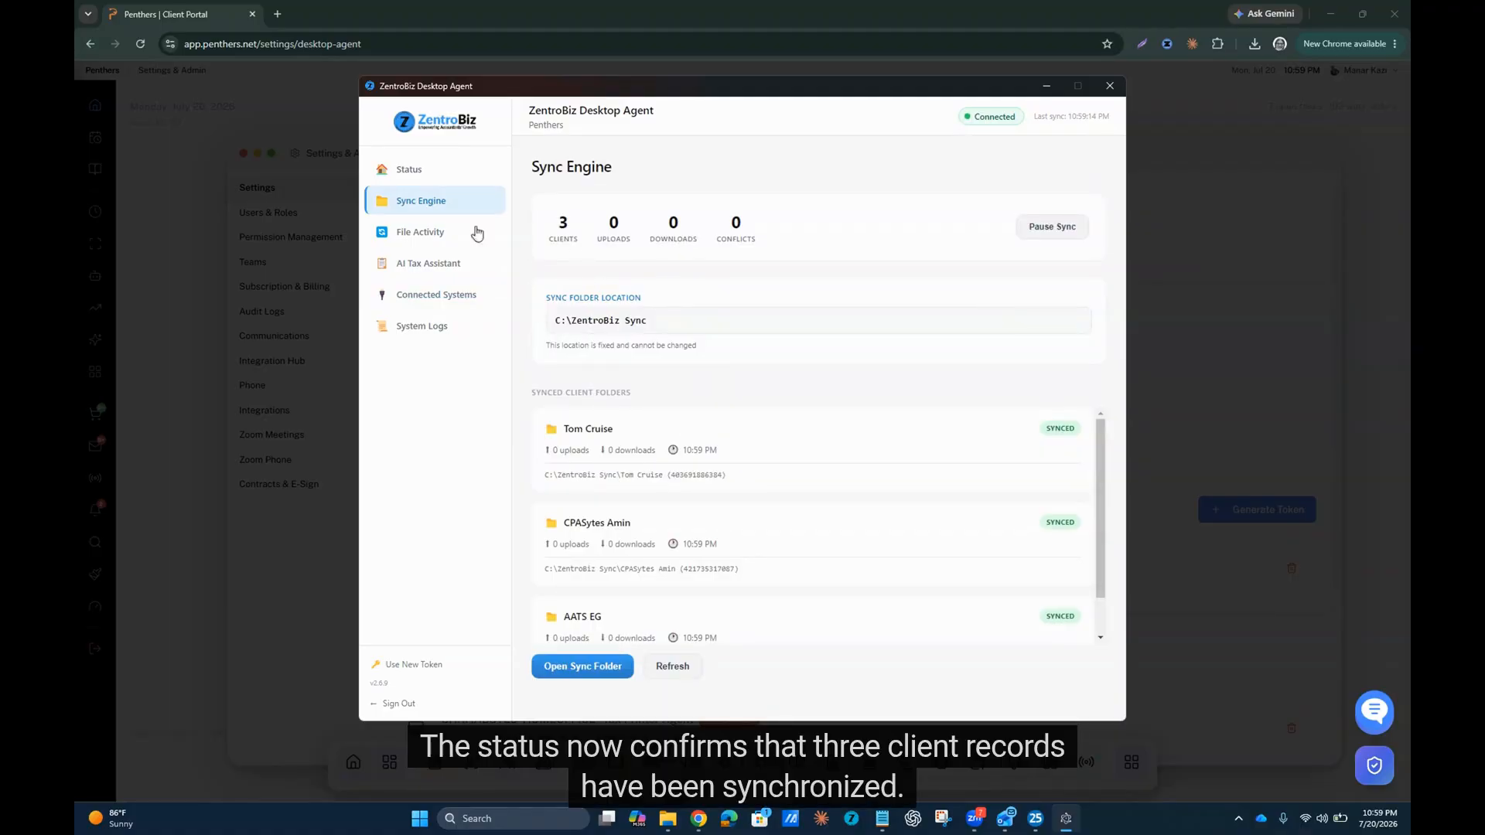
left_click(438, 173)
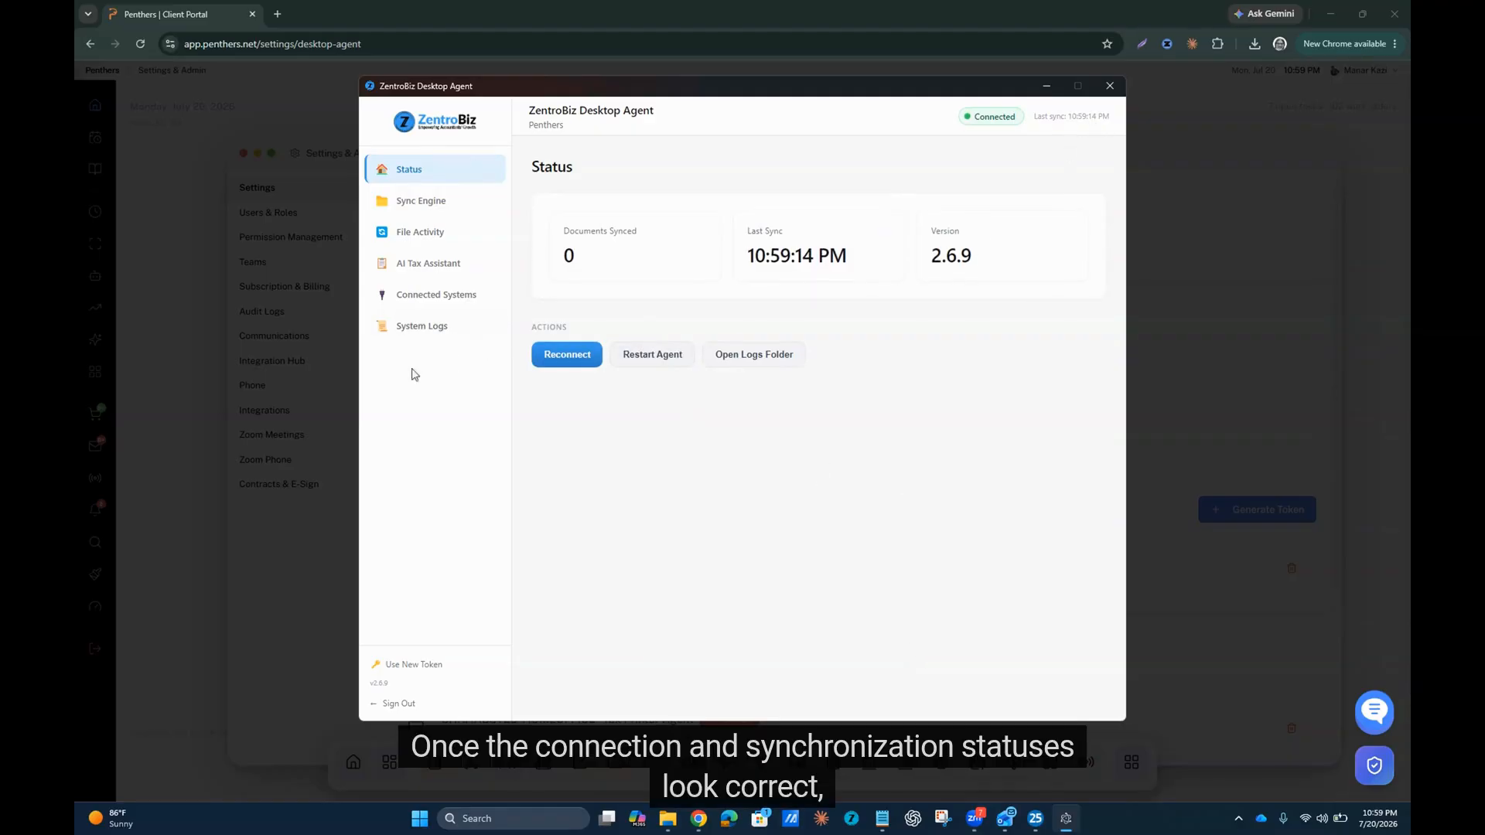
left_click(415, 332)
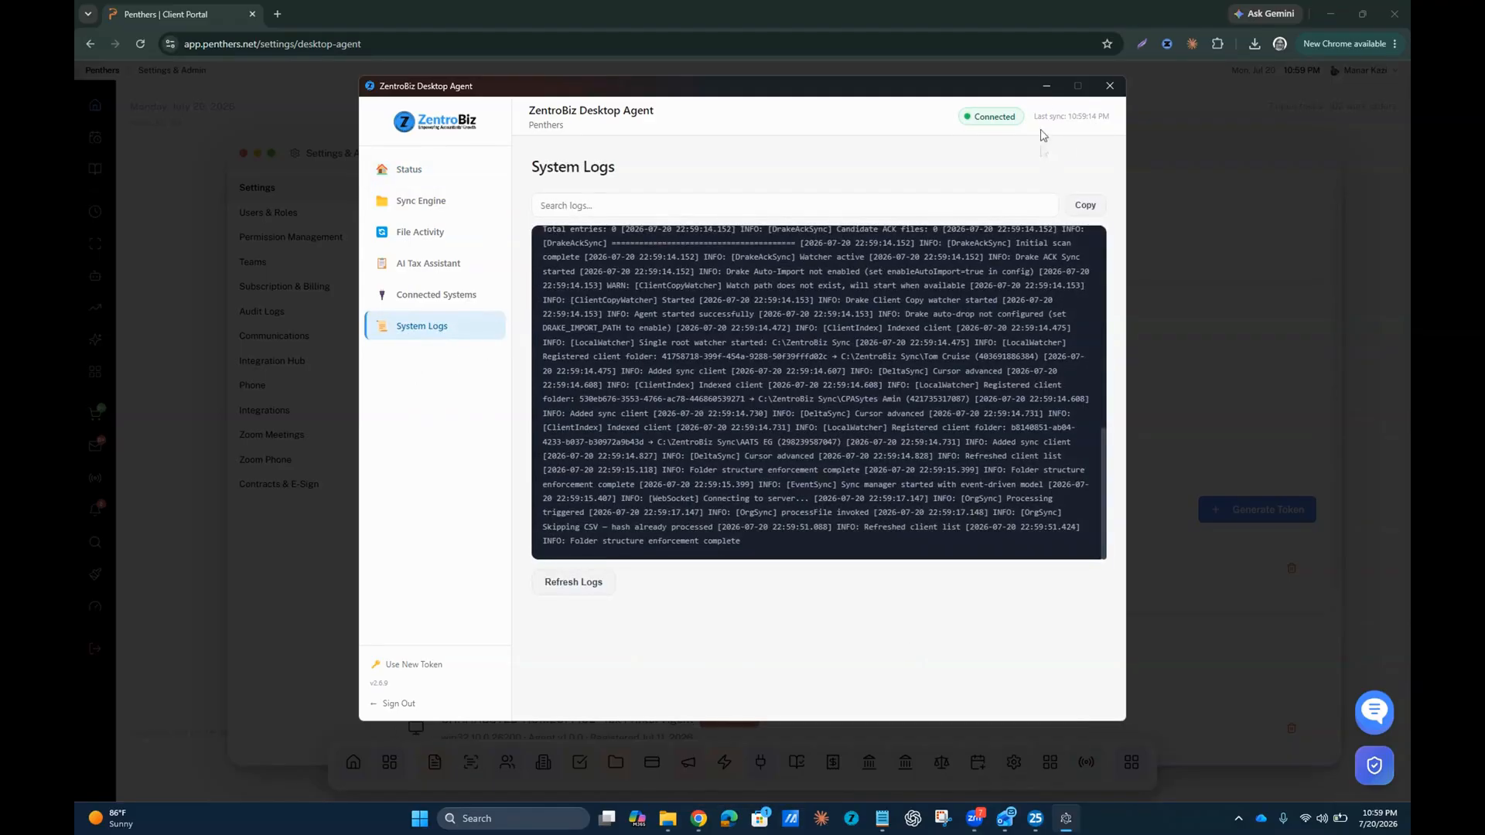
Step: Minimize the Desktop Agent and dismiss the generated install token dialog in the Penthers portal
left_click(1046, 86)
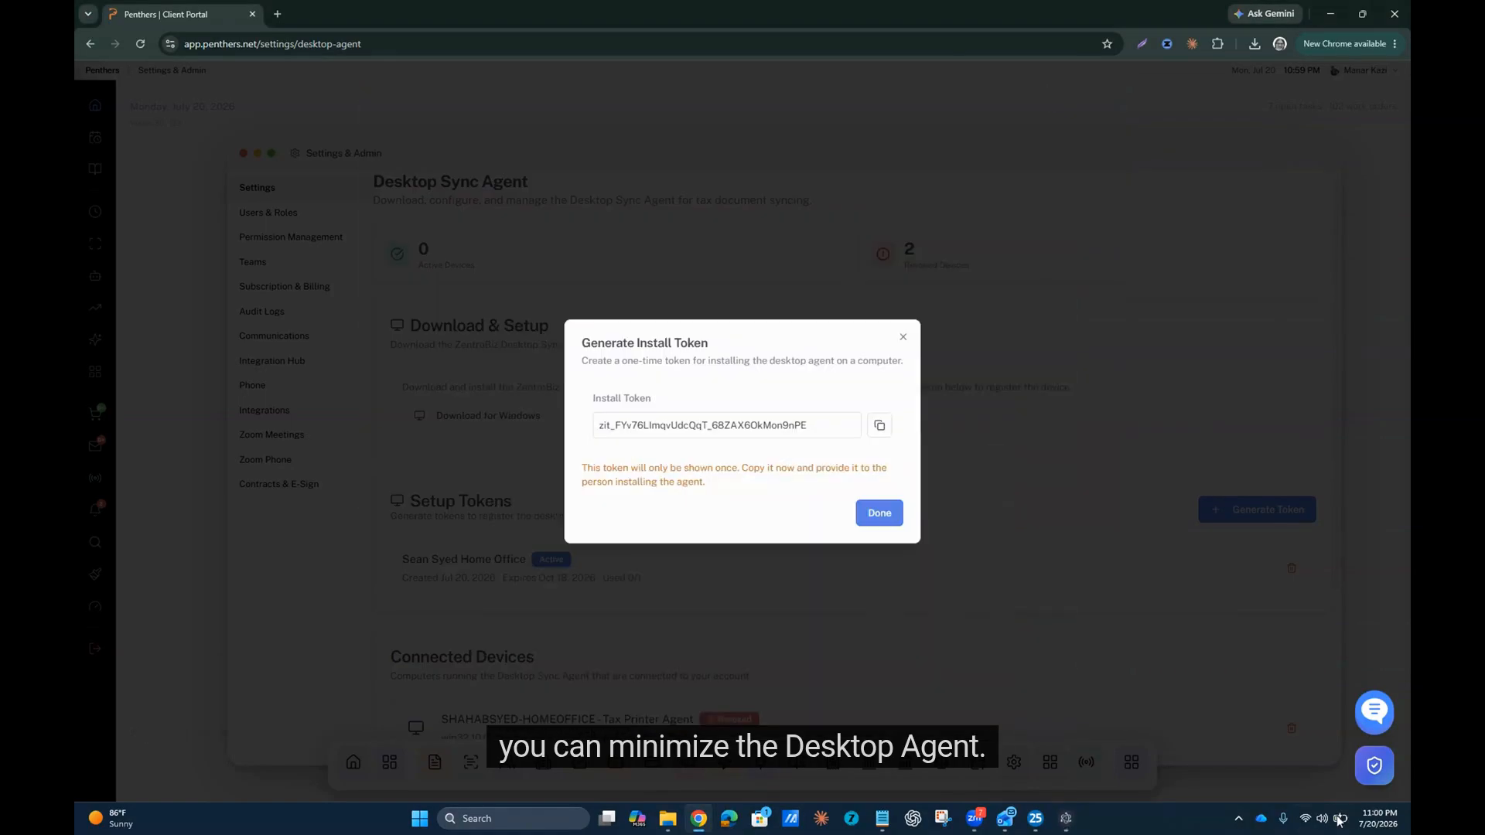
left_click(888, 516)
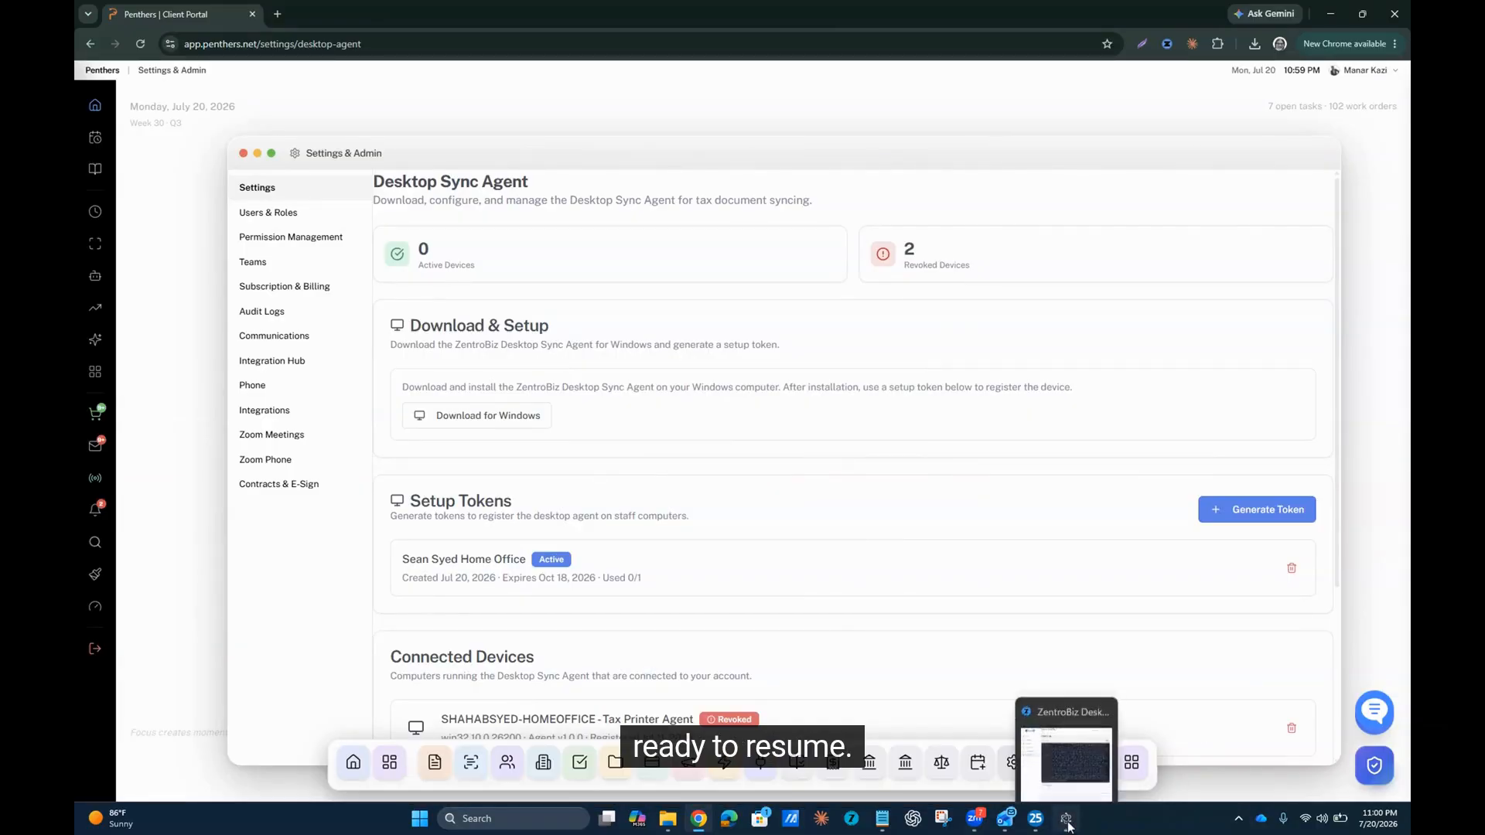
Step: Switch to Drake Tax Software and set up a Client/EF Data export of the client data files in CSV format
left_click(1035, 821)
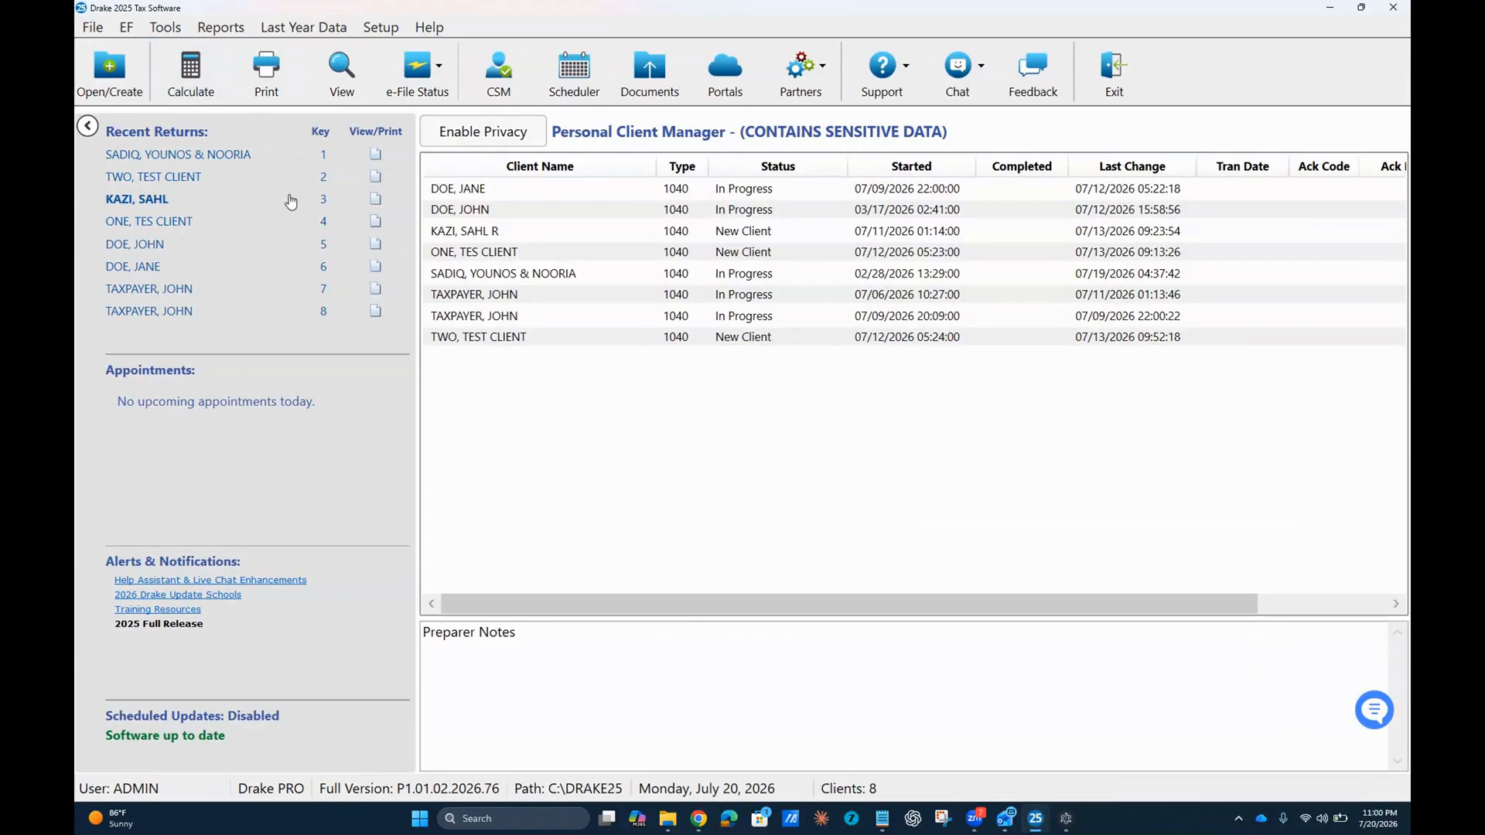
left_click(166, 27)
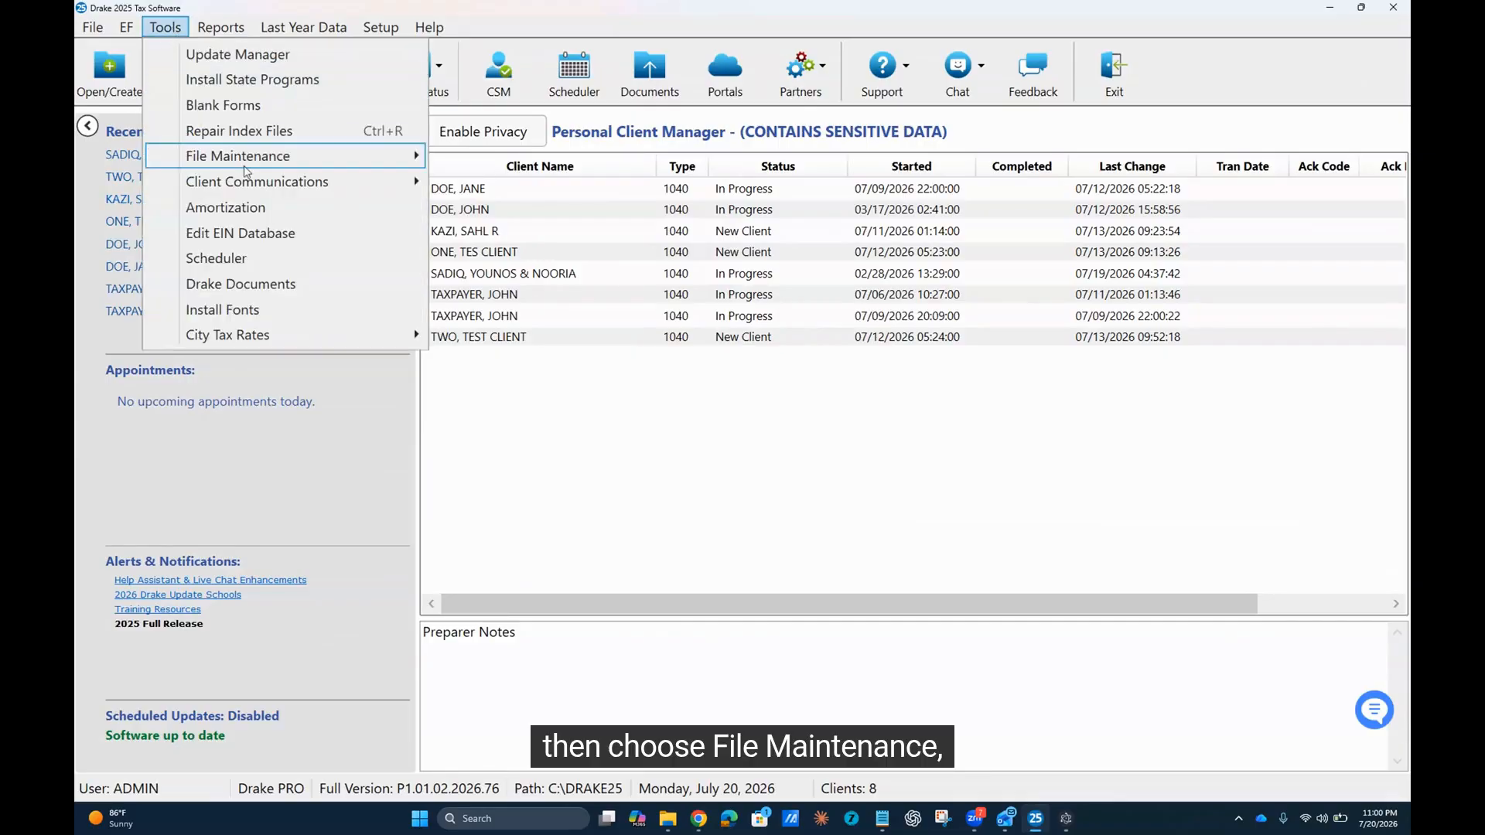
mouse_move(284, 164)
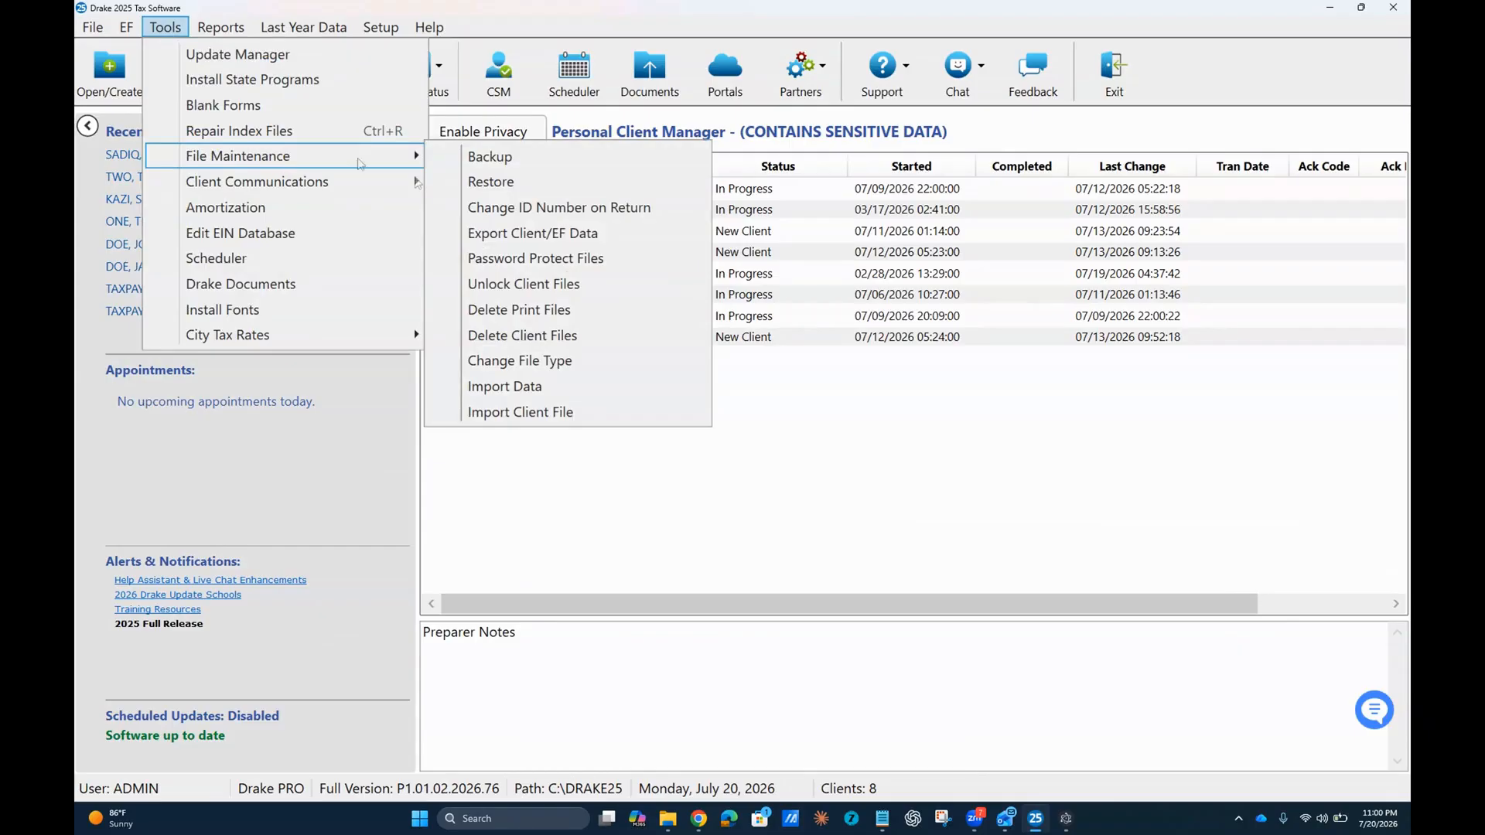
left_click(637, 241)
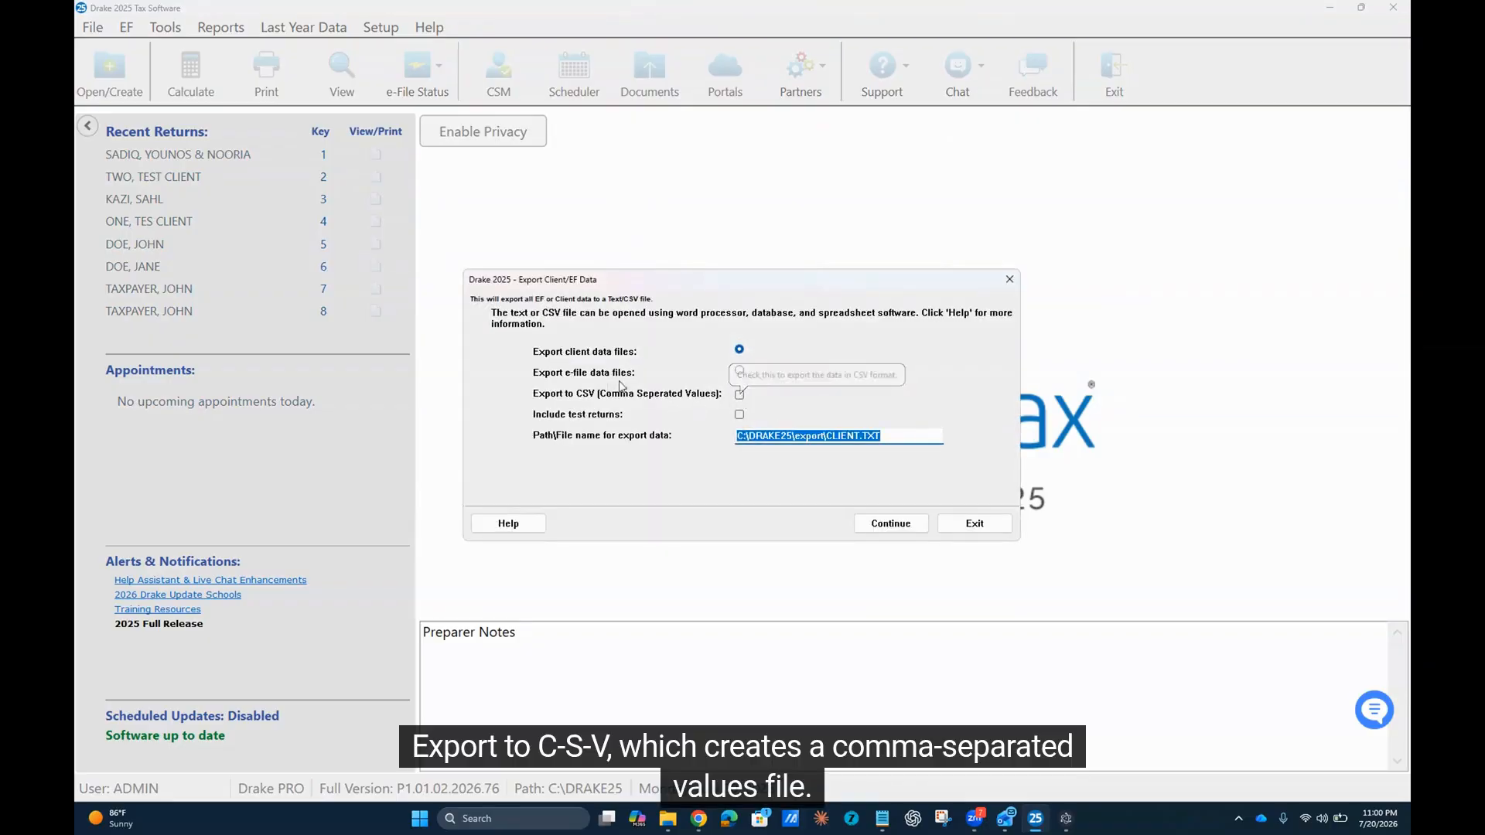
left_click(739, 395)
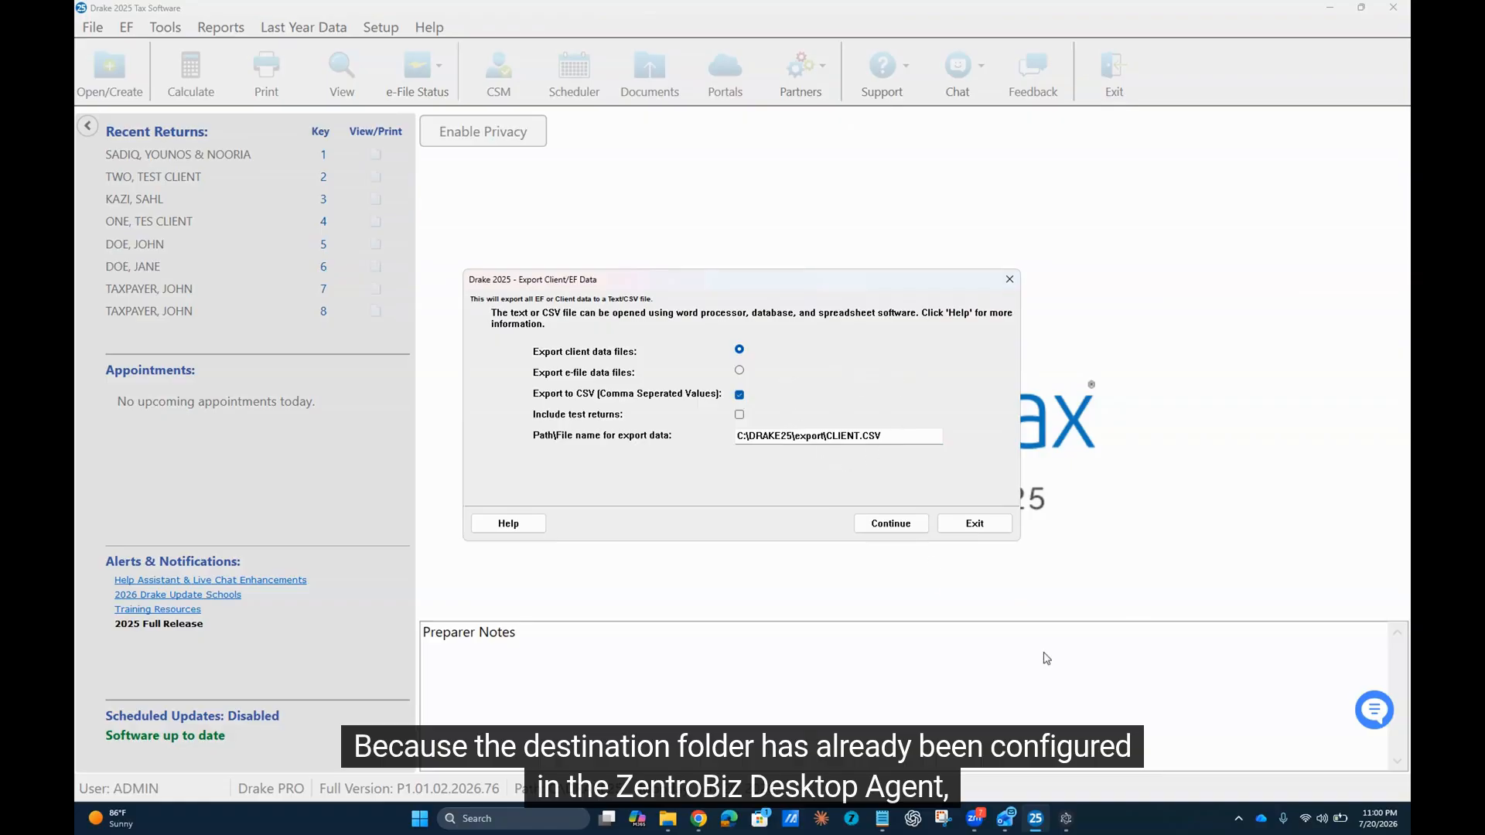
Step: Switch to the ZentroBiz Desktop Agent and check the export paths configured for the Drake Software connection
left_click(1066, 820)
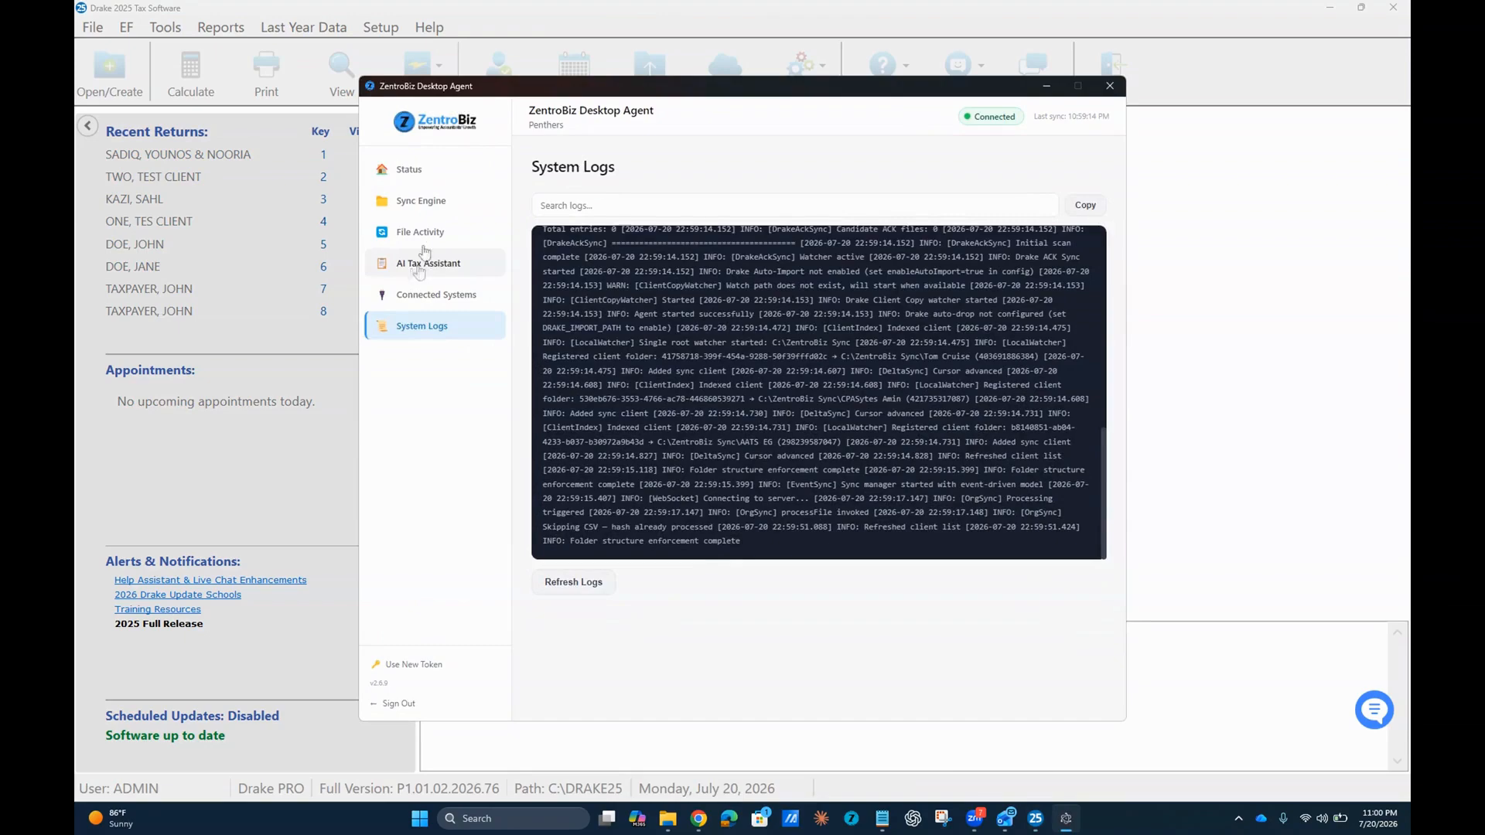
left_click(431, 301)
scroll(715, 399, "down", 3)
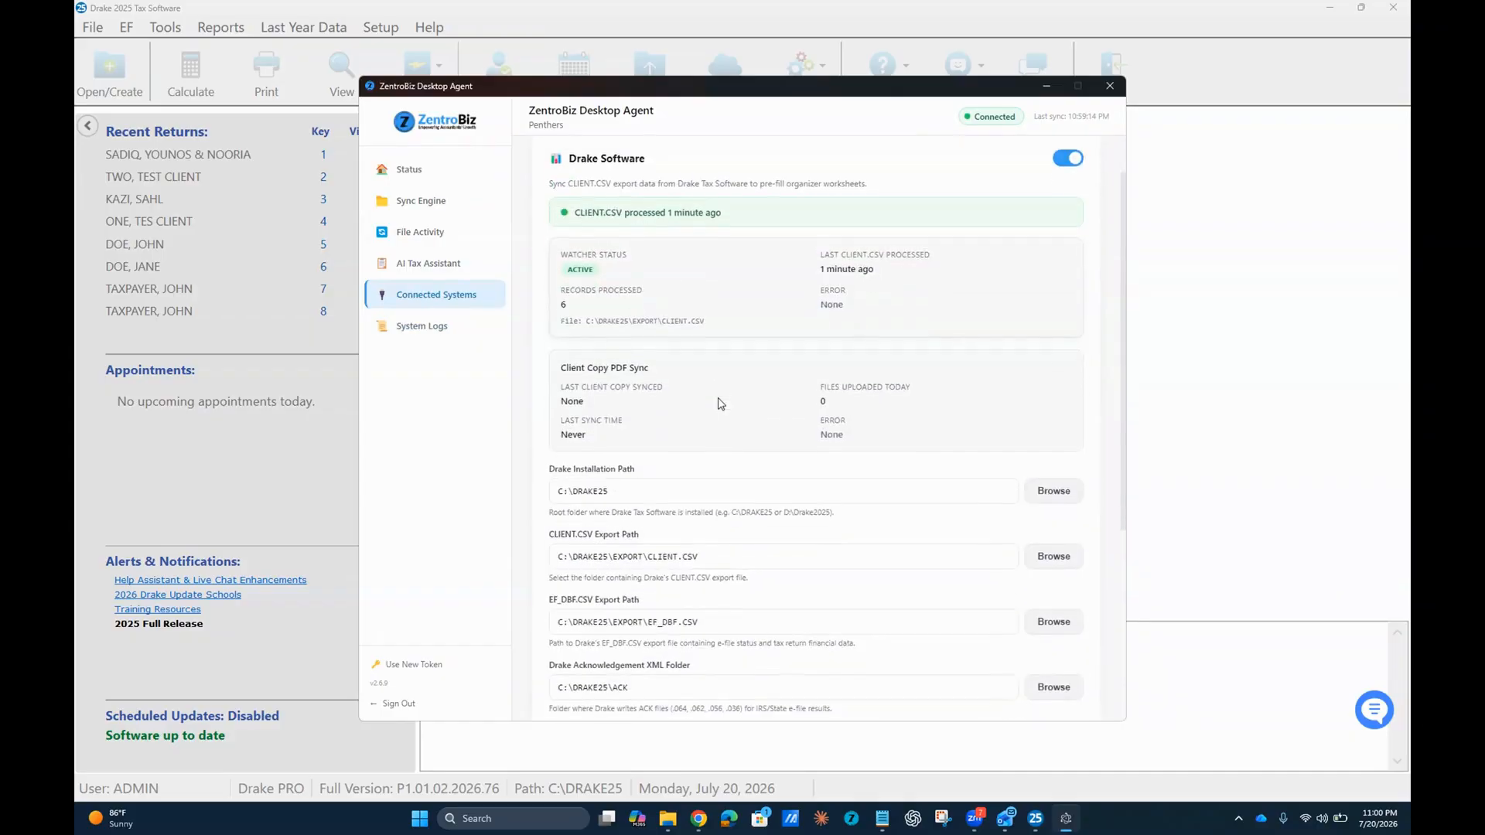
scroll(720, 403, "down", 1)
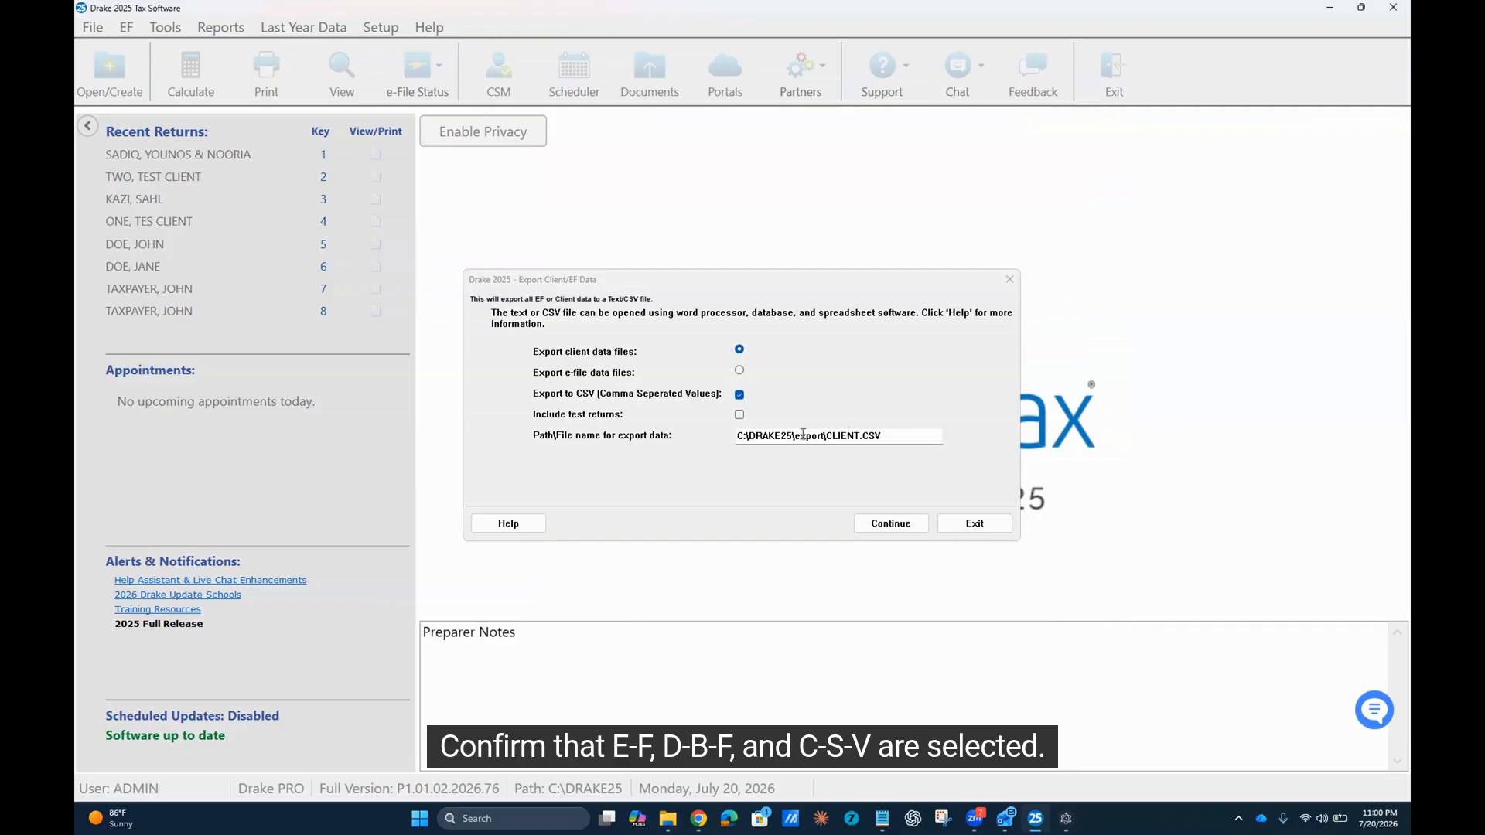
Step: In Drake, export the client data to CLIENT.CSV and the e-file data to EF_DBF.CSV with its EFLAYOUT.CSV record layout, and leave the export dialog
left_click(915, 528)
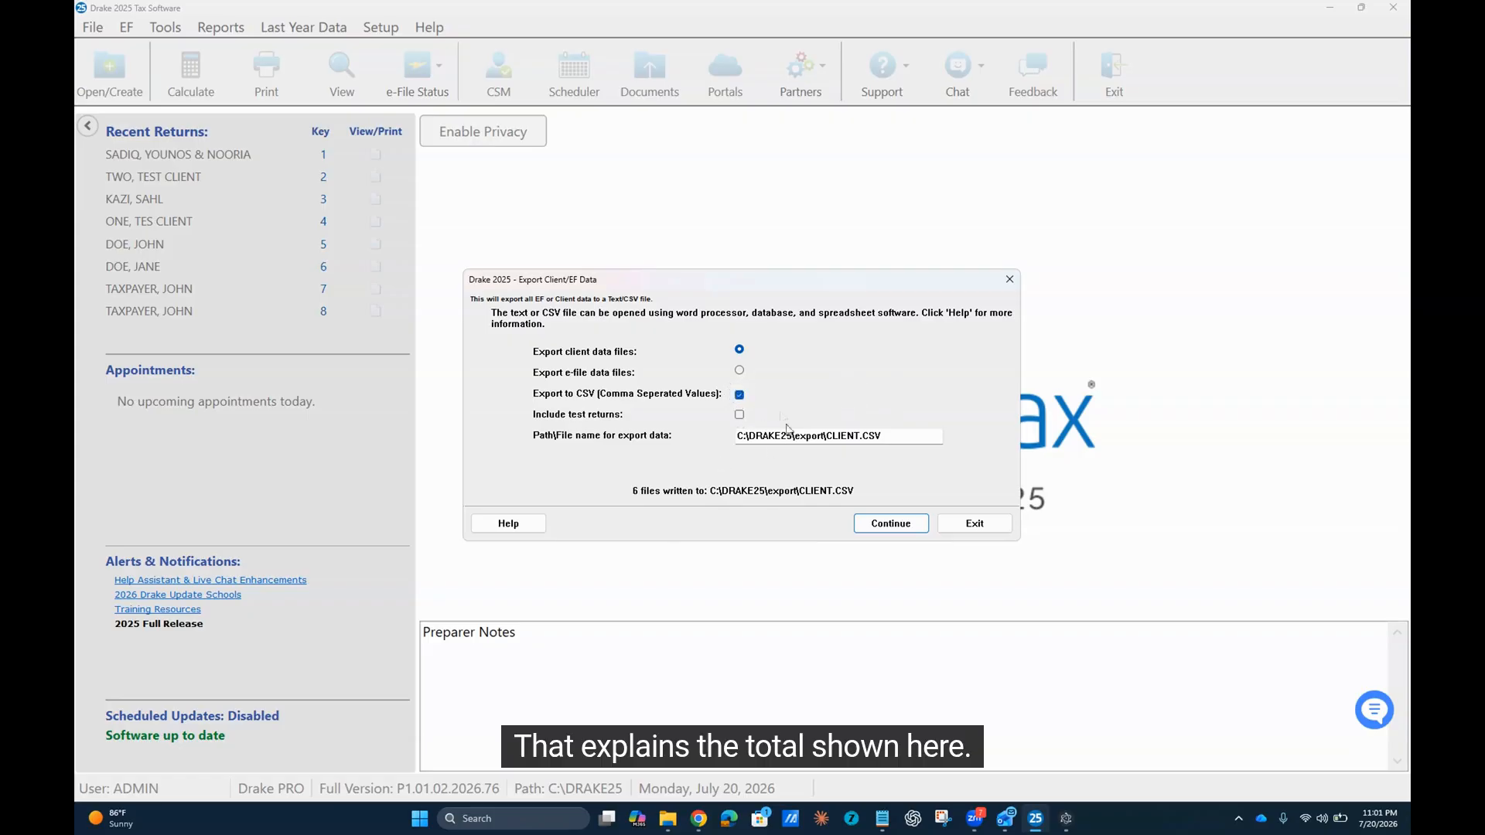
left_click(739, 372)
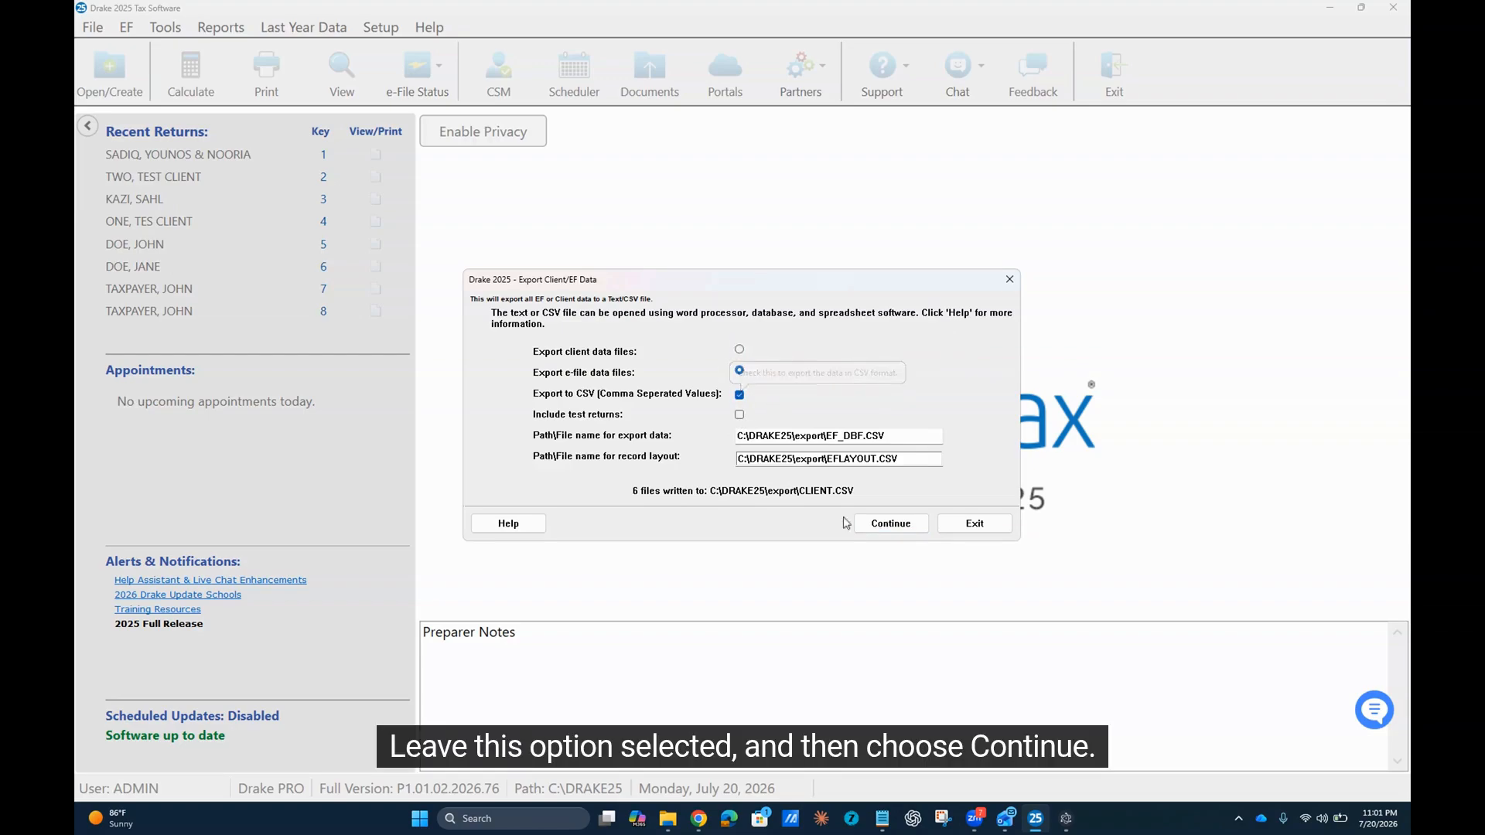
left_click(895, 520)
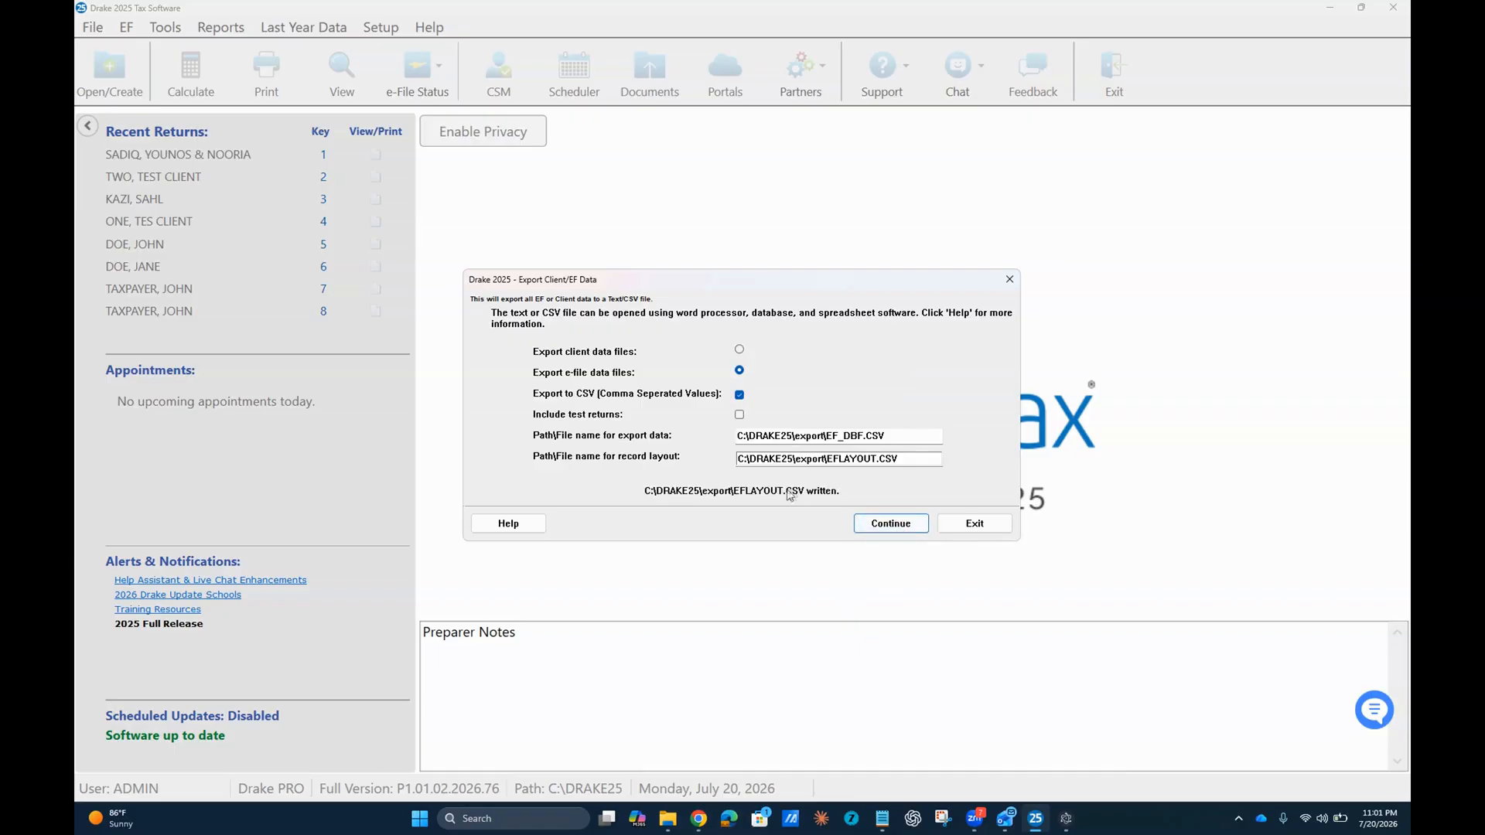
left_click(984, 525)
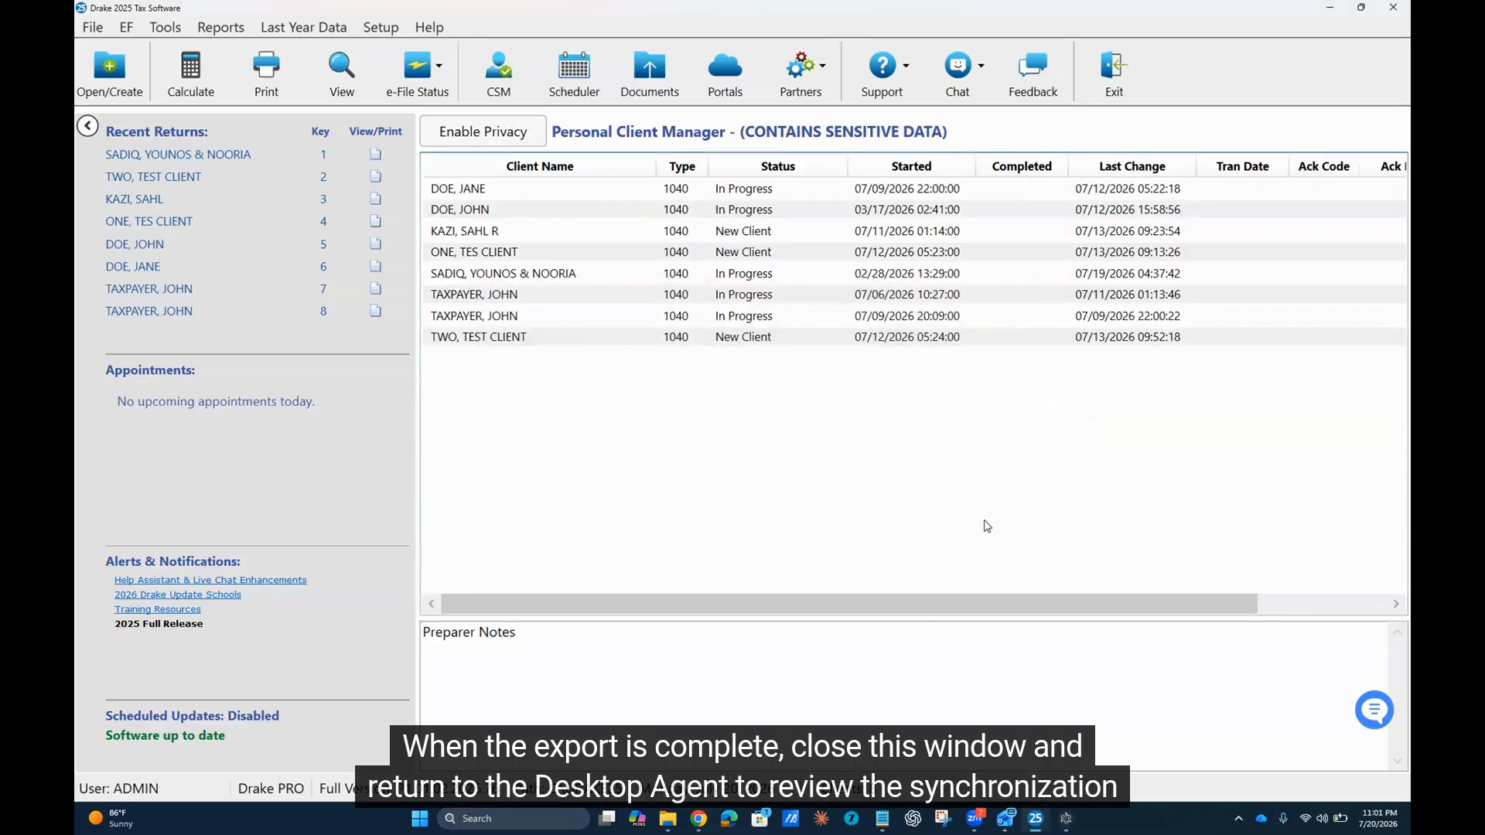
Step: Return to the ZentroBiz Desktop Agent and review its status, sync engine, file activity and Drake Software connection after the export
left_click(1066, 820)
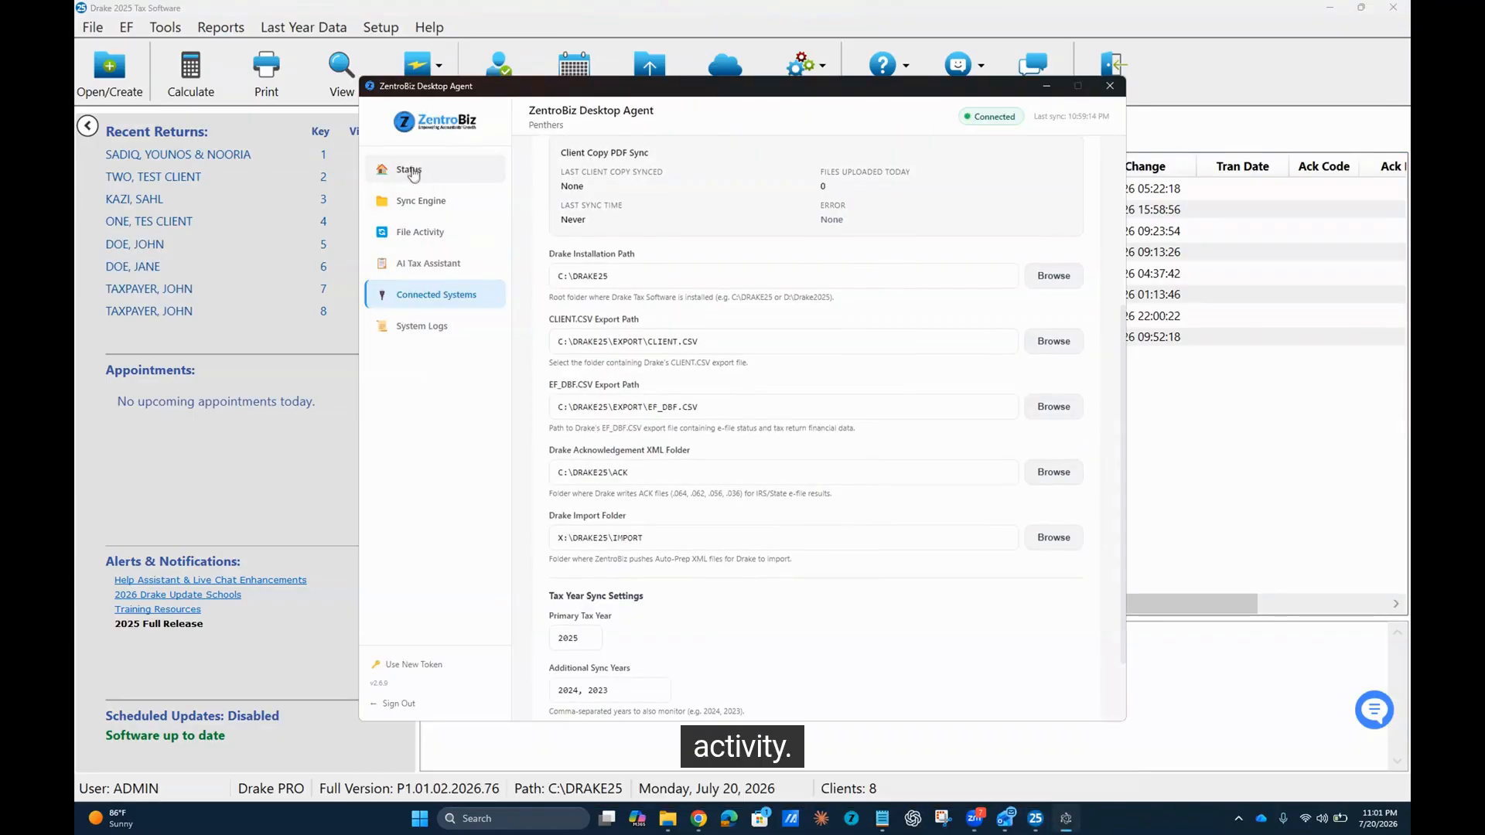
left_click(411, 172)
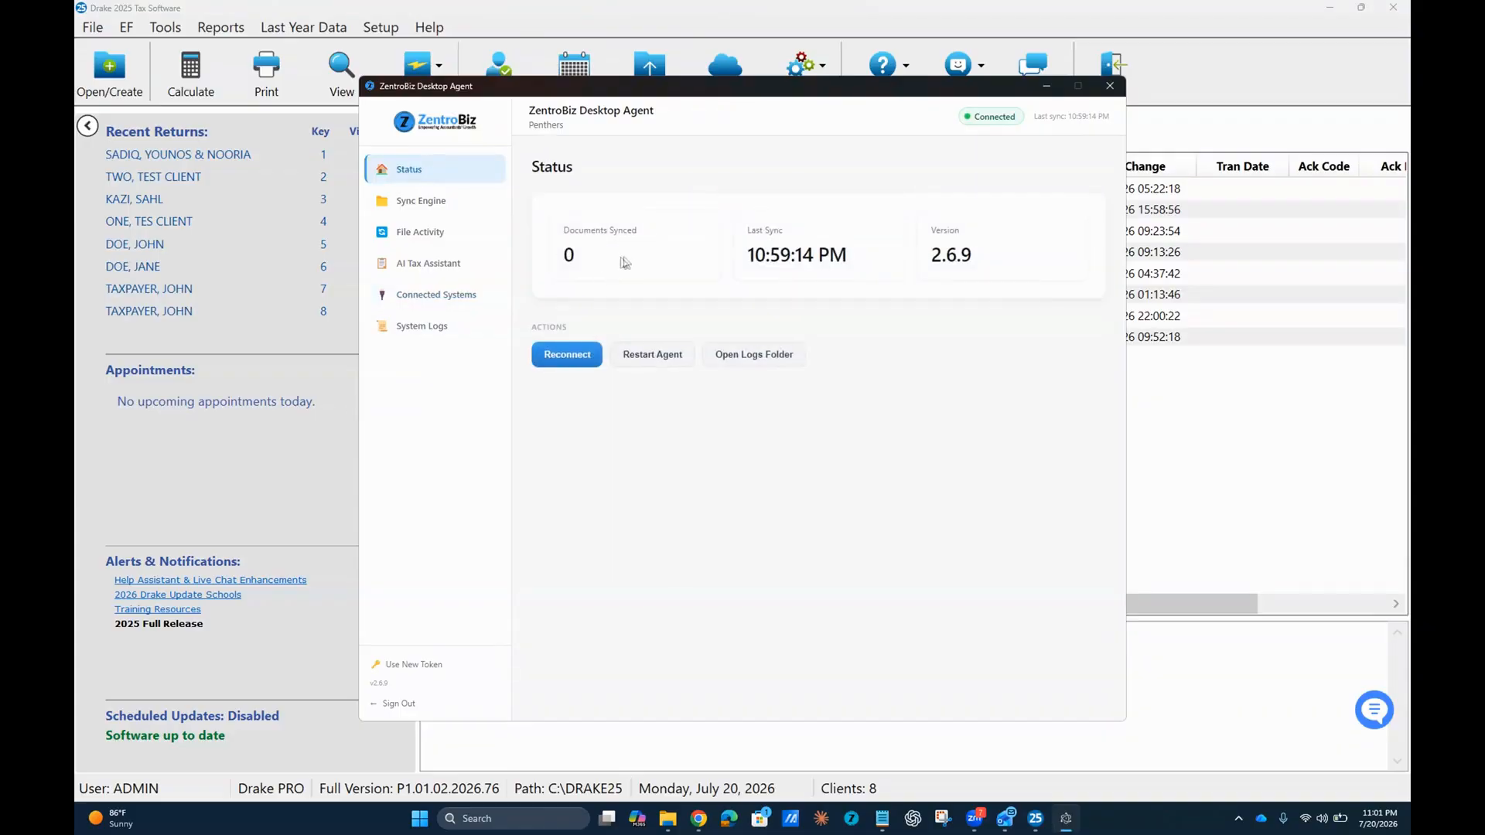
left_click(434, 202)
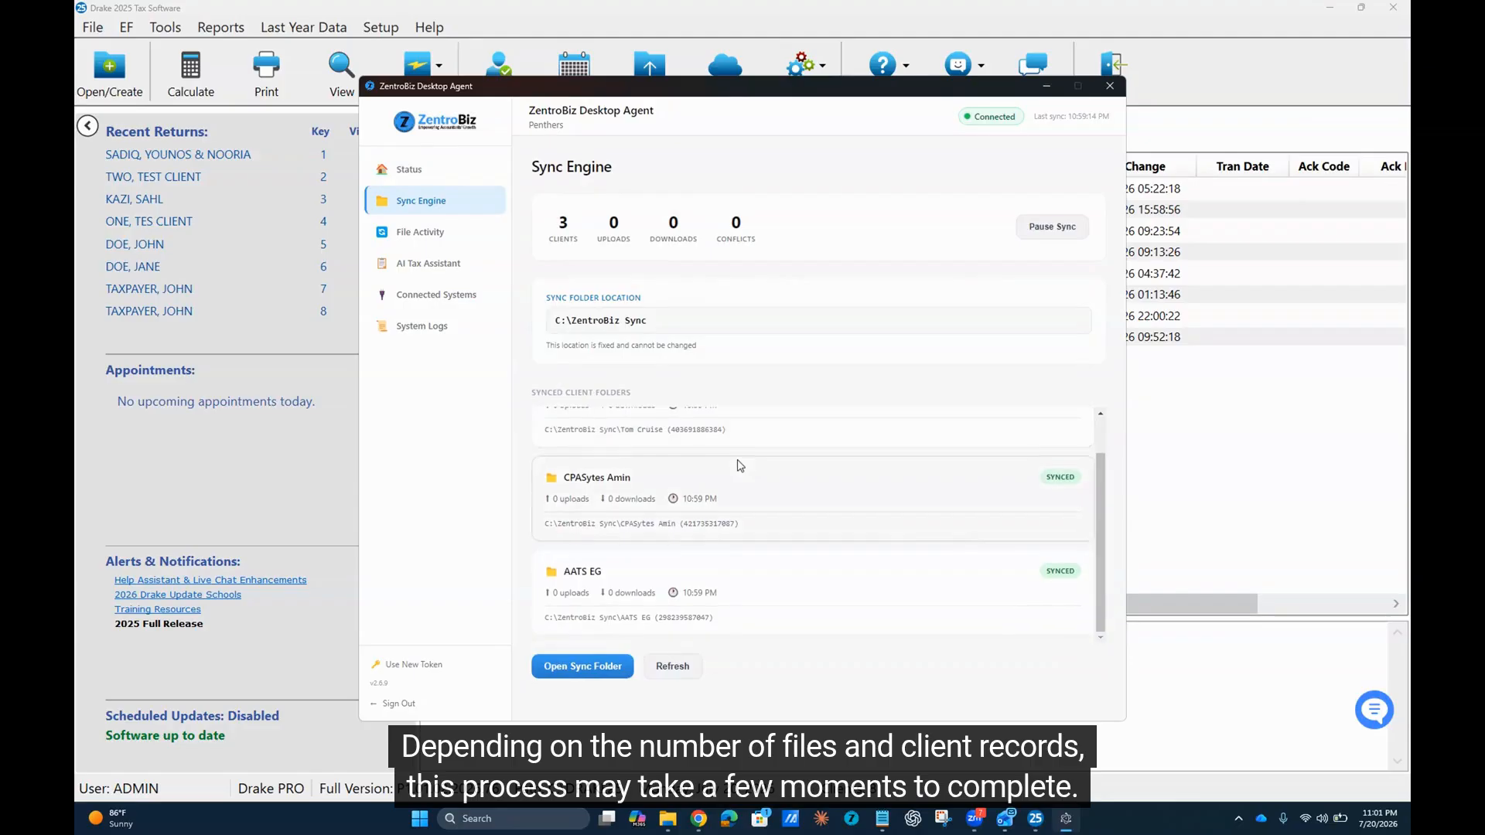
left_click(432, 234)
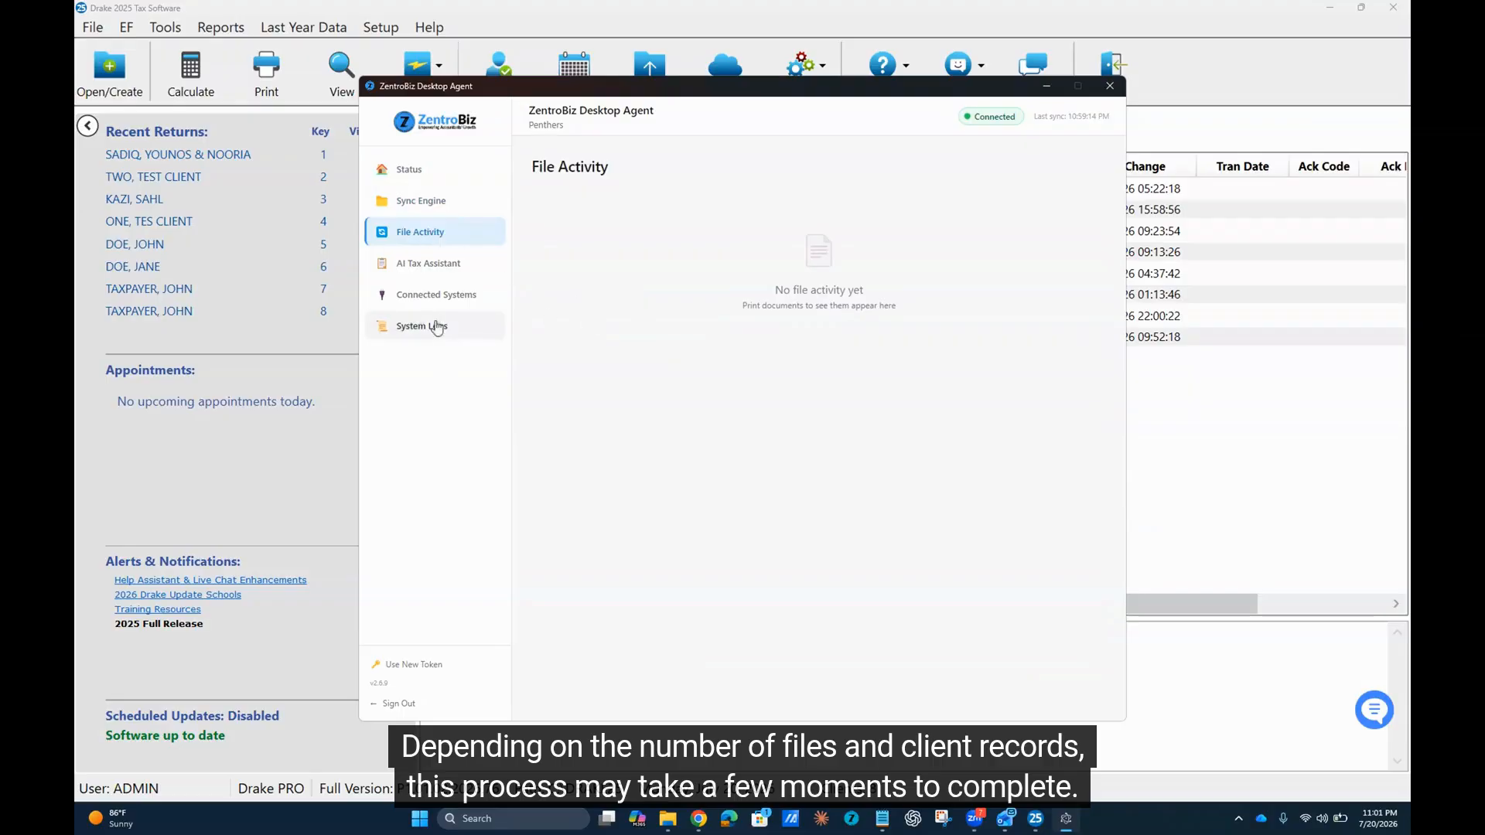
left_click(436, 302)
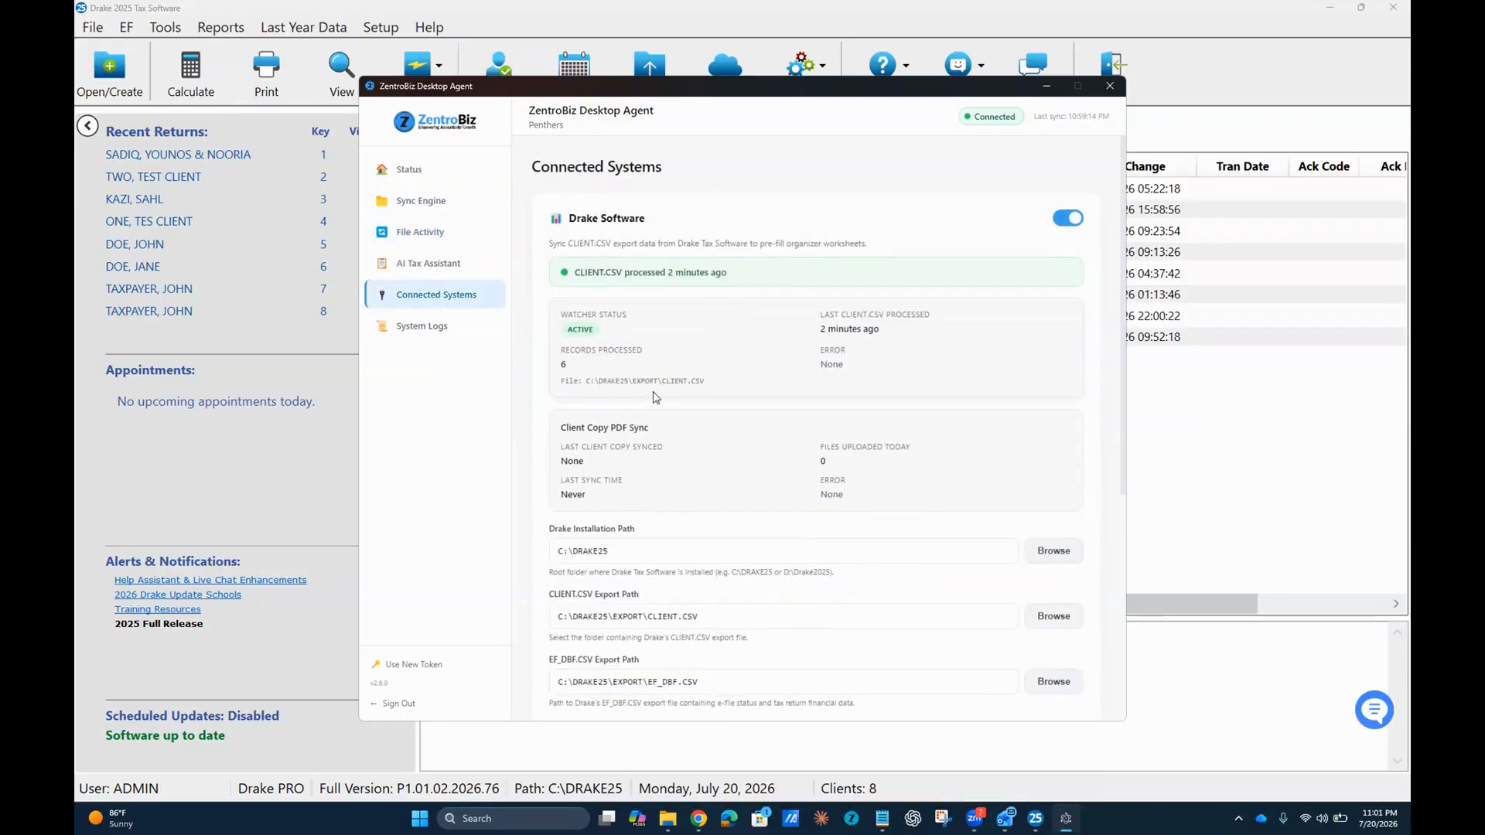
scroll(656, 398, "down", 5)
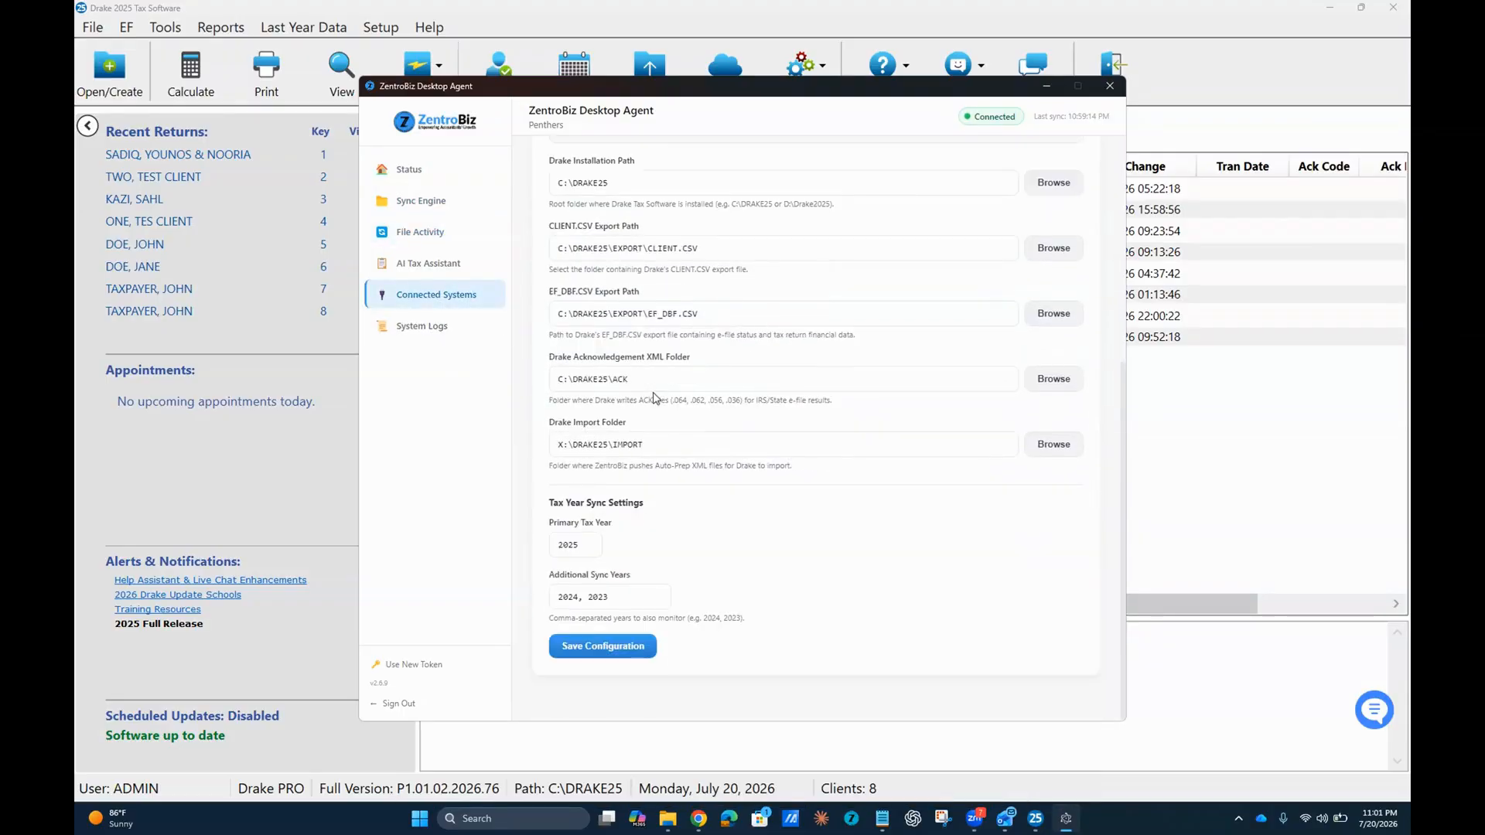
scroll(656, 399, "up", 5)
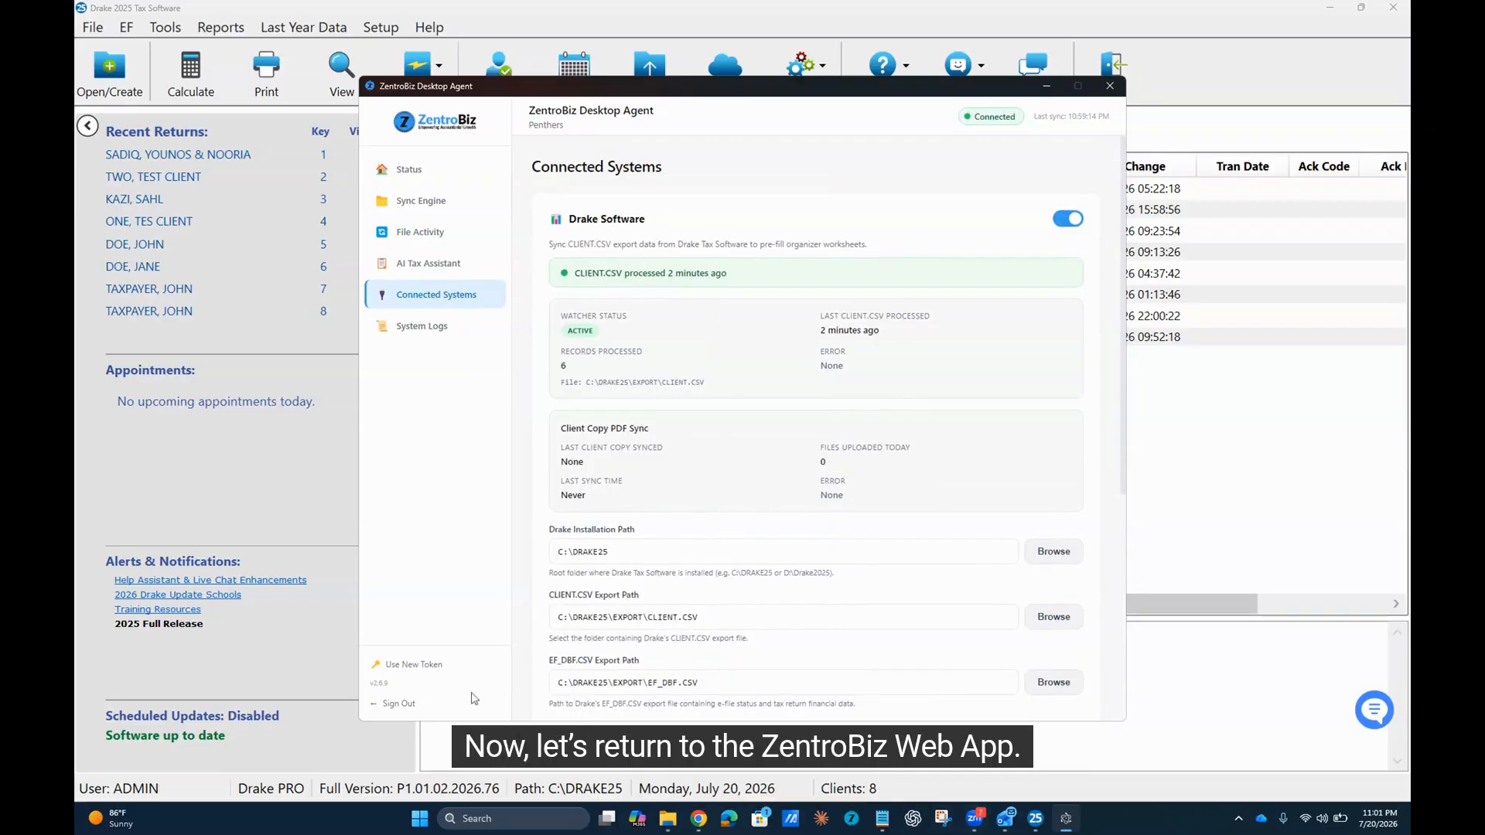
Step: Switch to the Penthers portal in Chrome, open the Clients & CRM contacts and reload the page
left_click(699, 820)
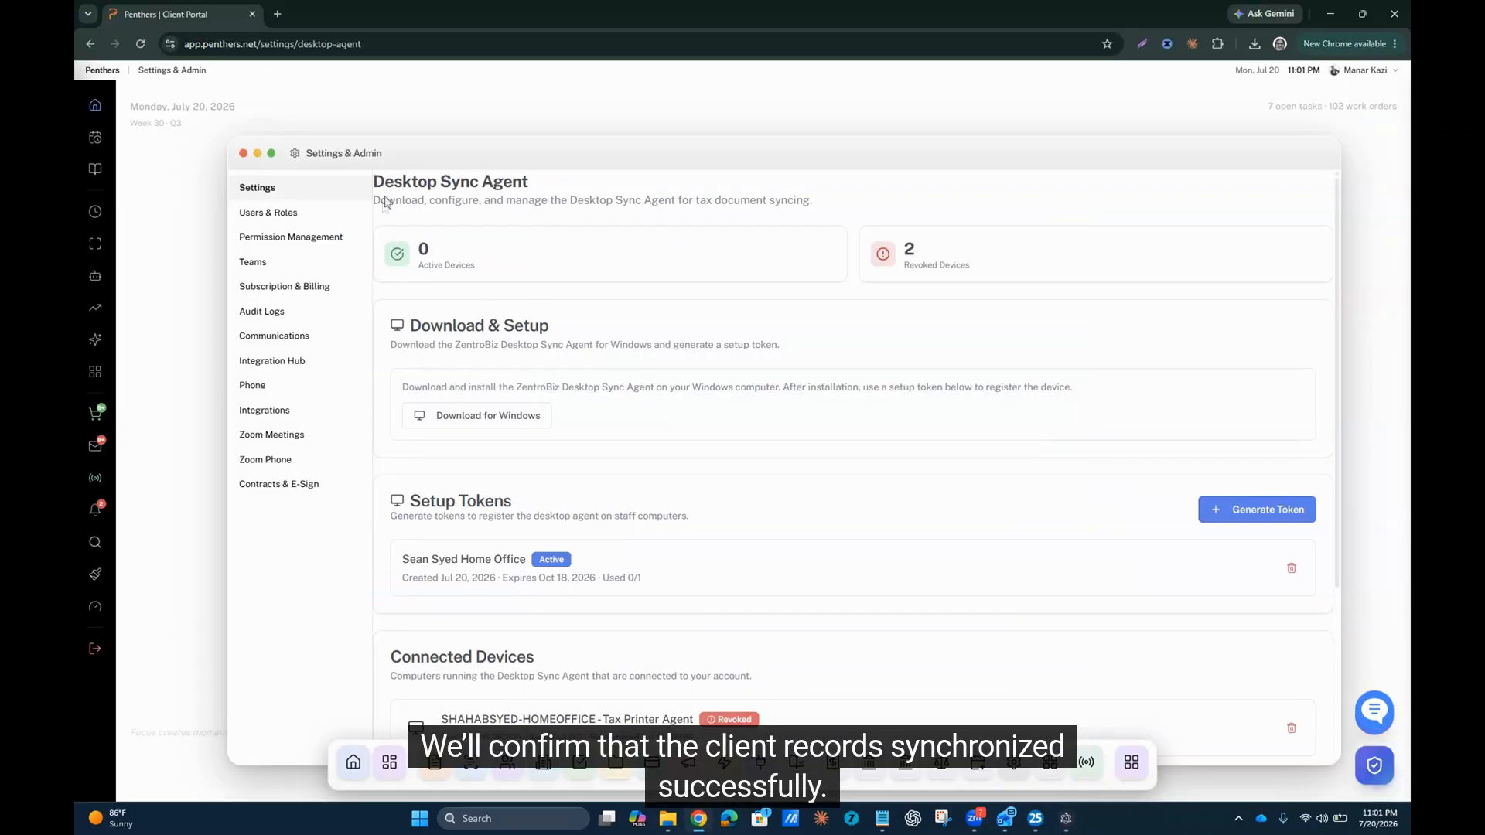
left_click(504, 769)
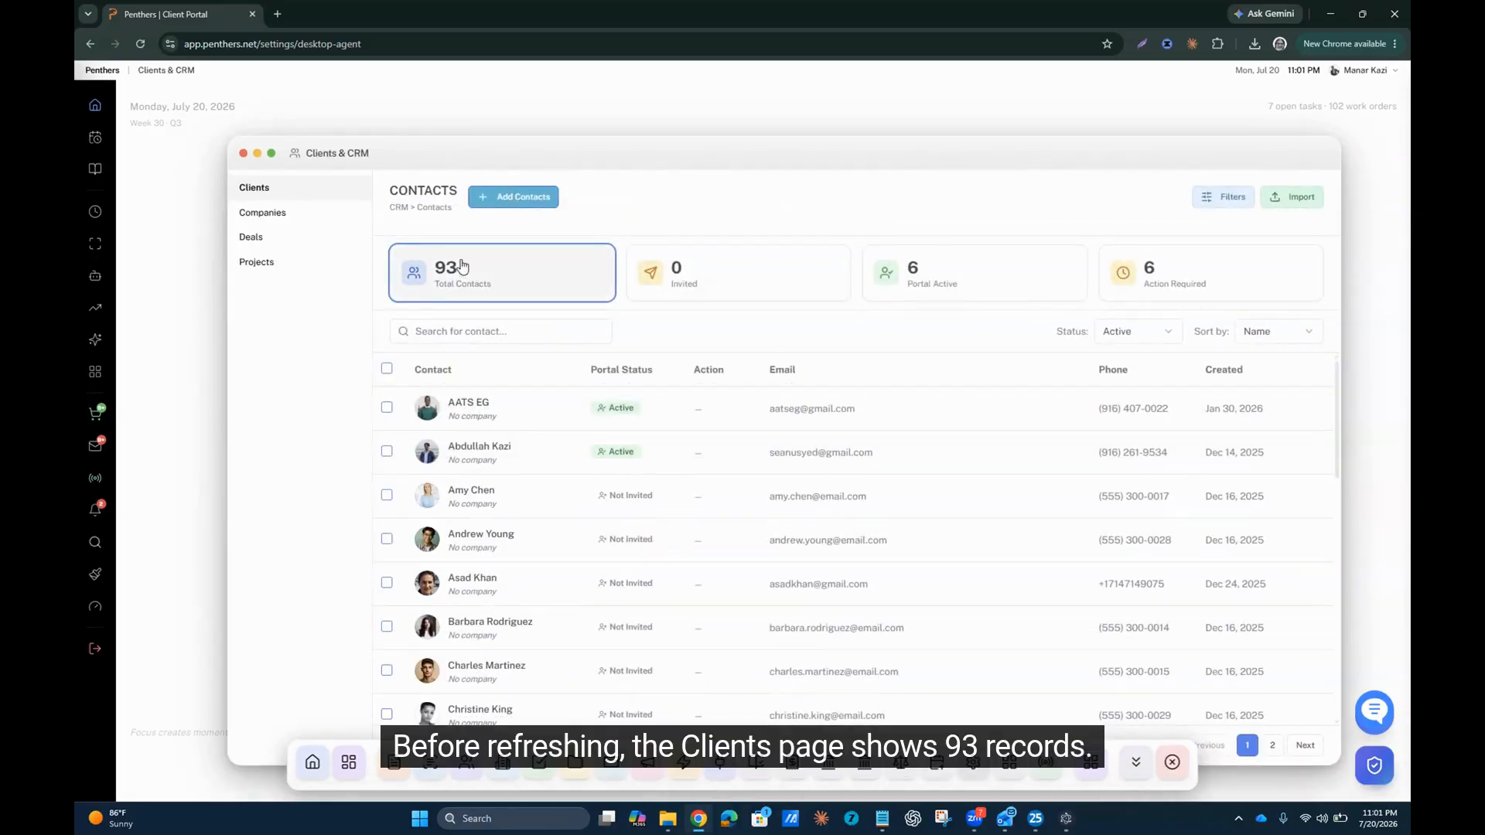
left_click(141, 44)
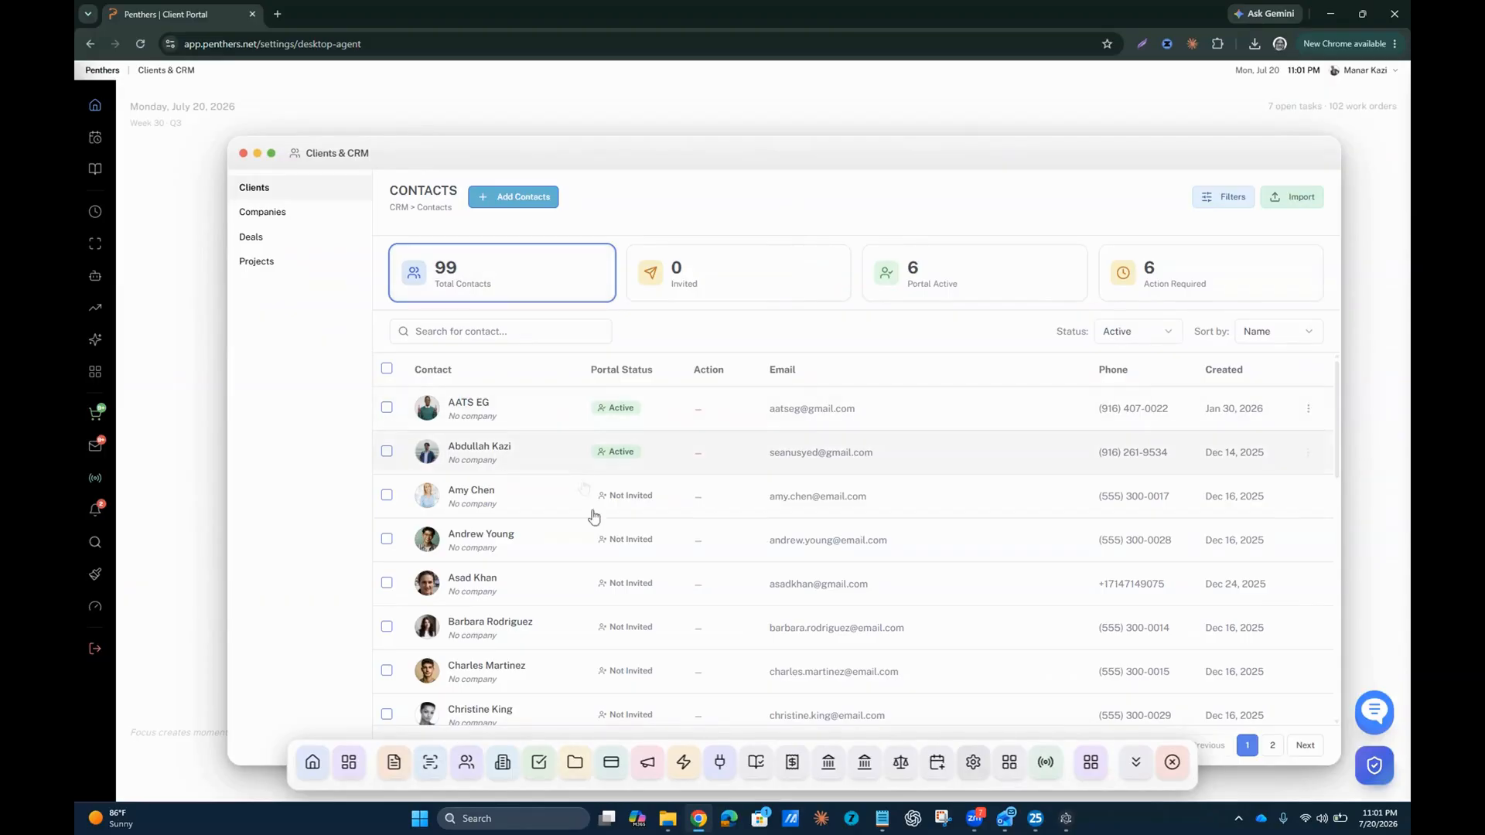
Step: Look through the contacts list for synchronized clients and open the details of the first one created Jul 20, 2026
scroll(597, 527, "down", 3)
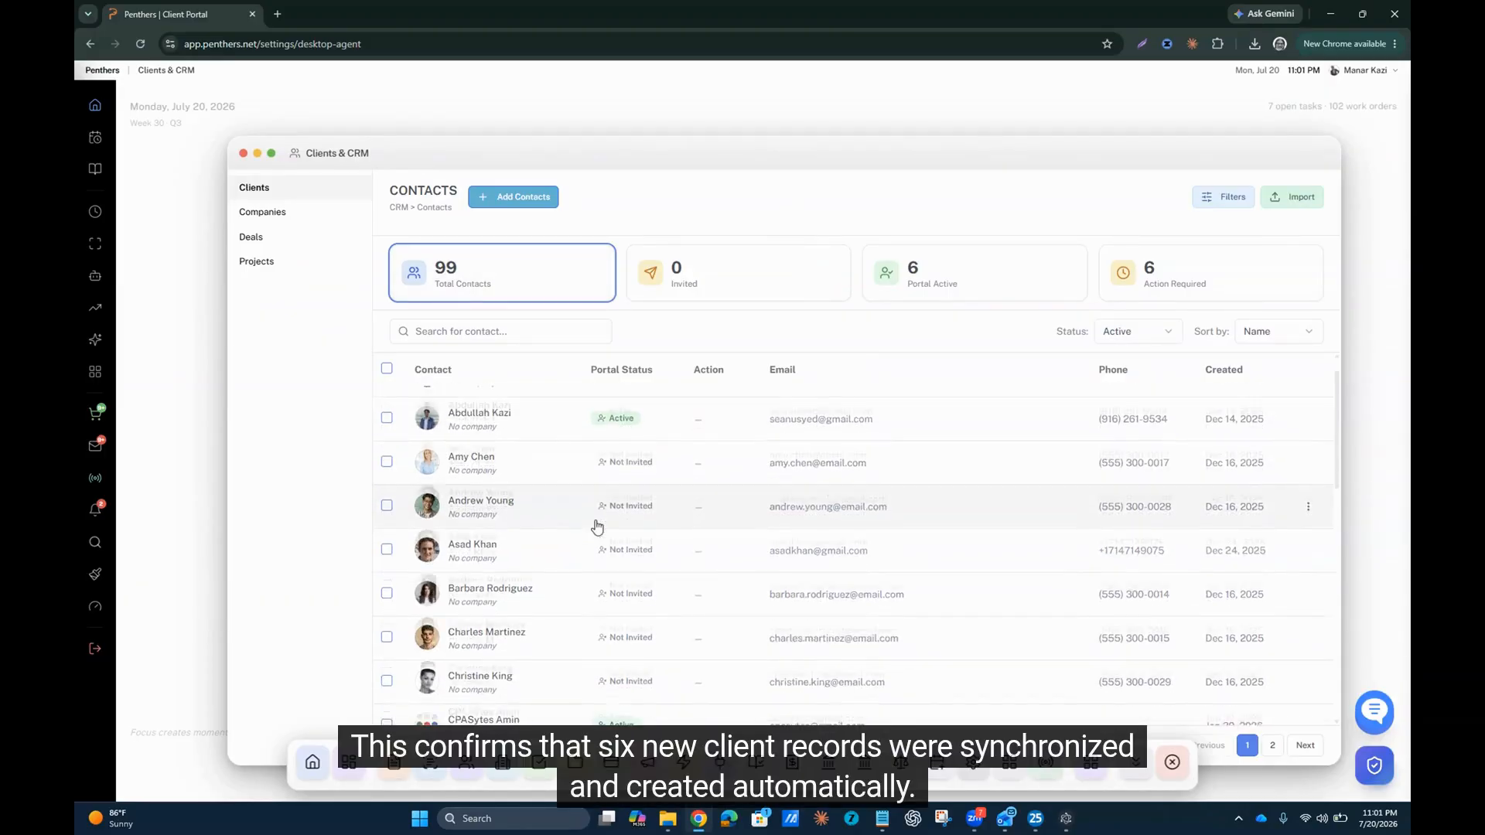
scroll(597, 527, "down", 5)
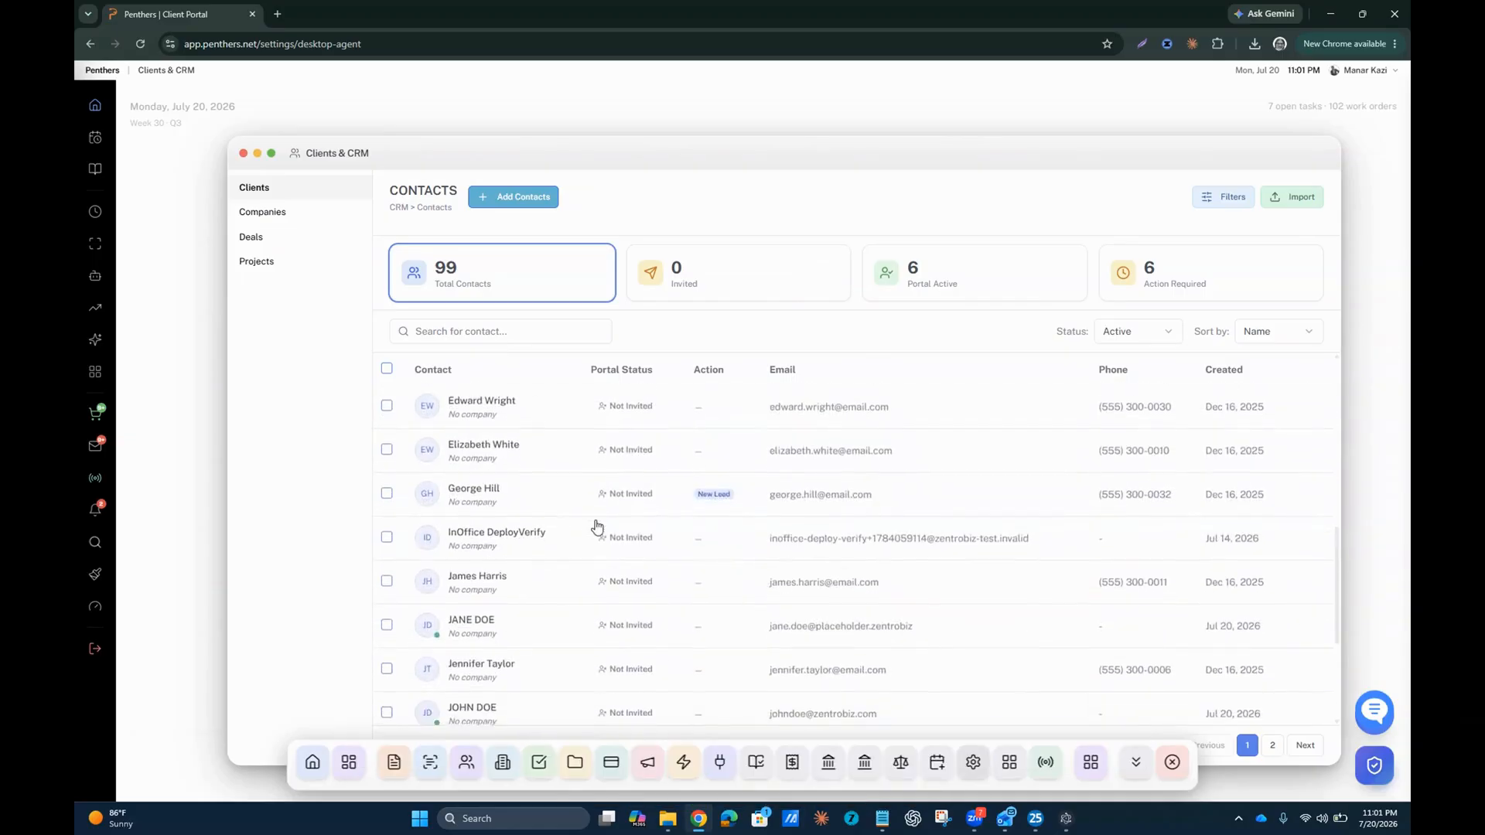
scroll(597, 527, "down", 2)
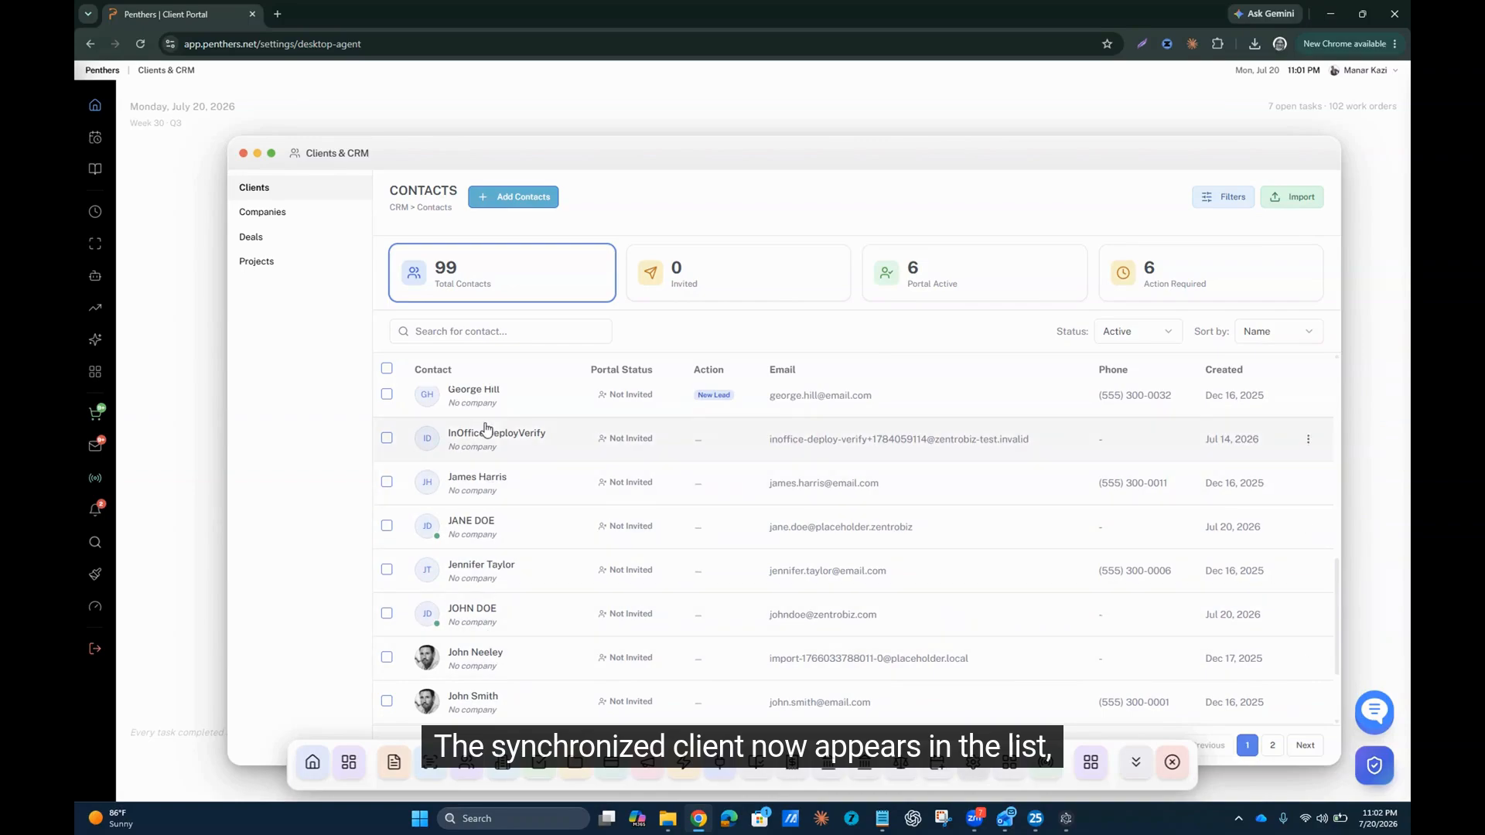
left_click(485, 481)
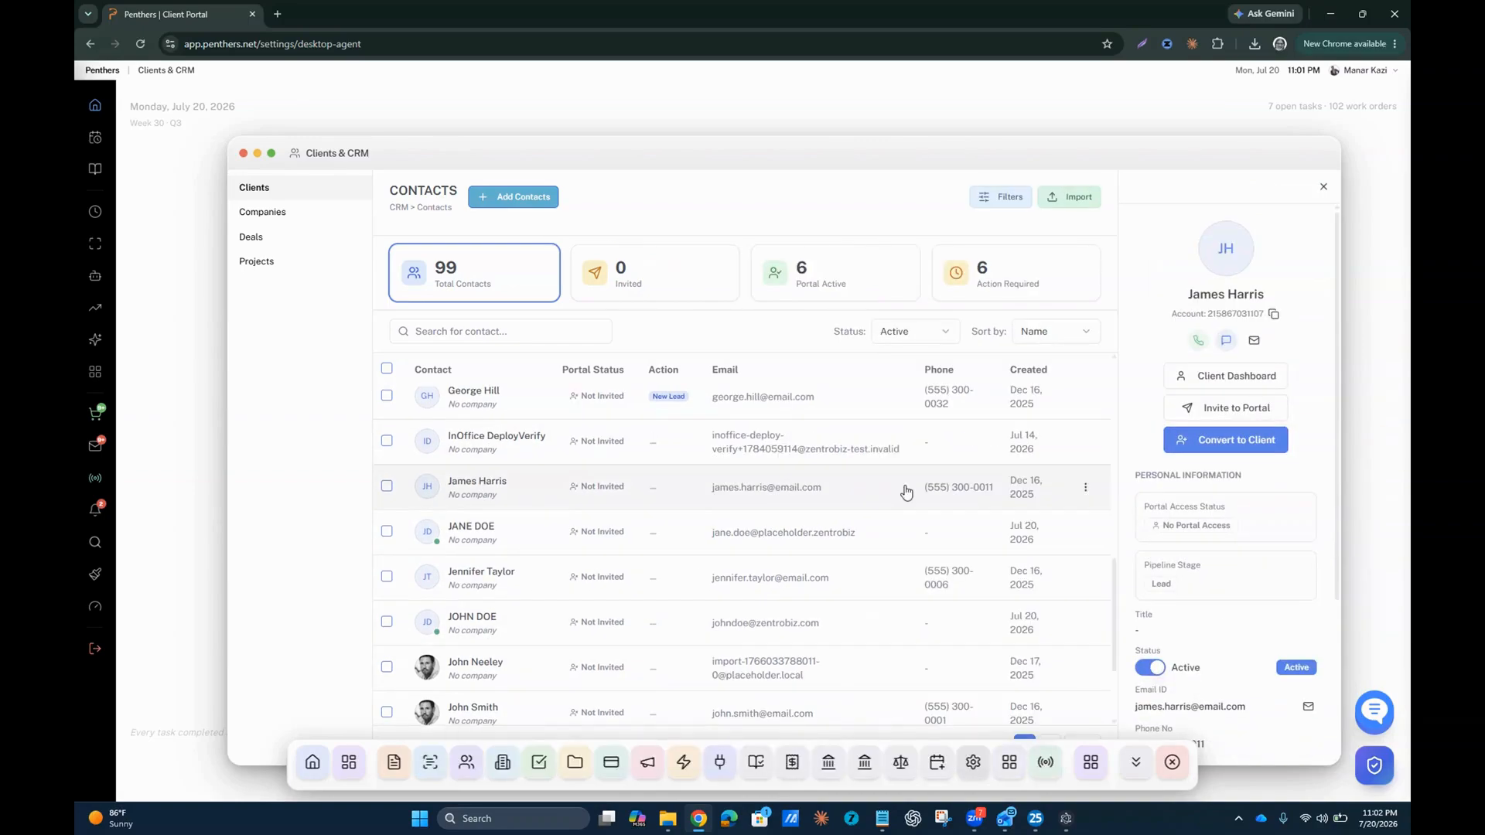
left_click(532, 442)
left_click(517, 529)
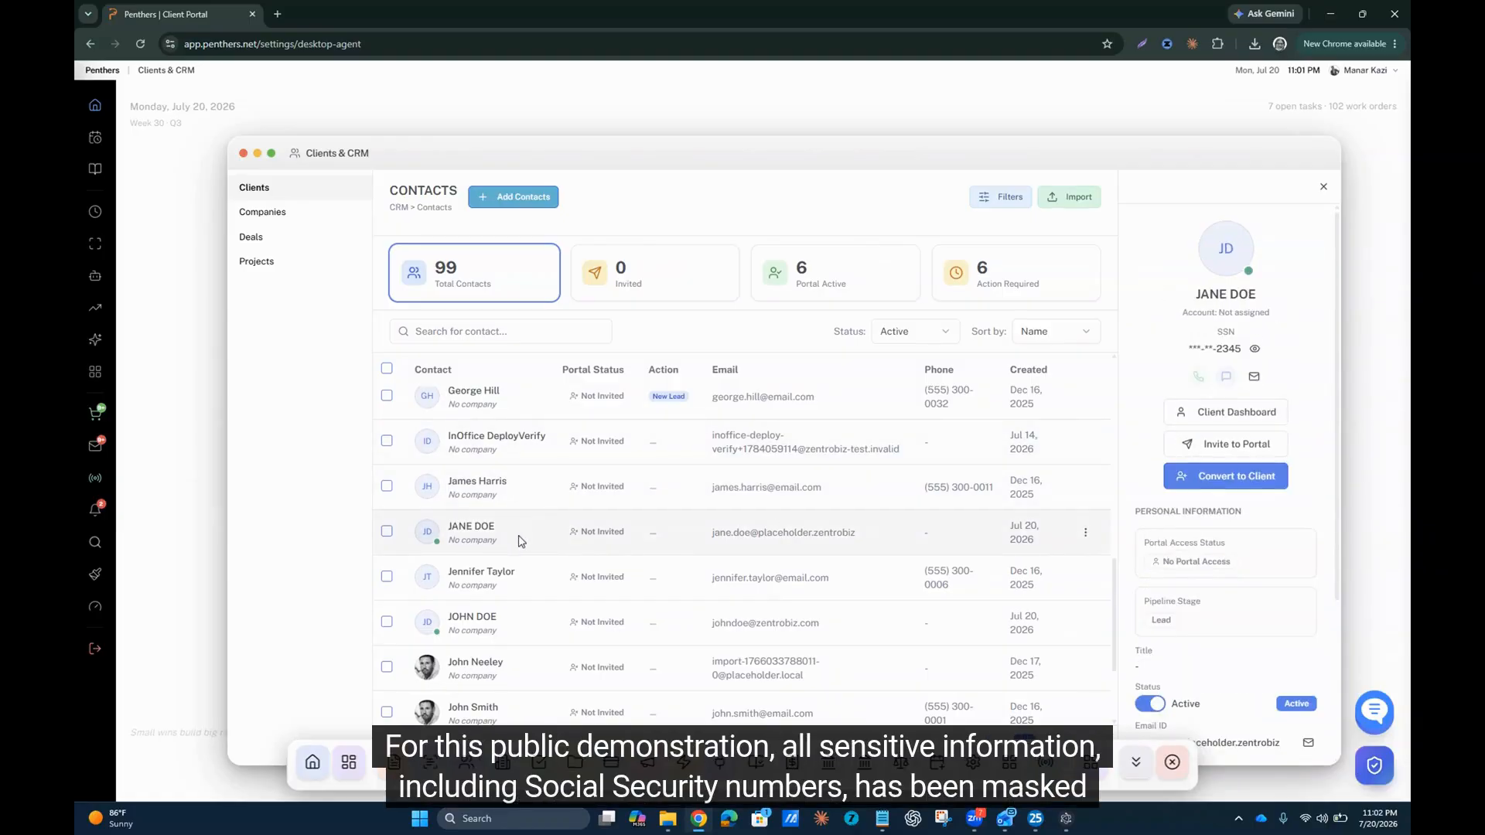
Step: Compare the details of neighbouring contacts, finishing on the second one created Jul 20, 2026, and return to the start of the contacts list
left_click(482, 592)
left_click(496, 619)
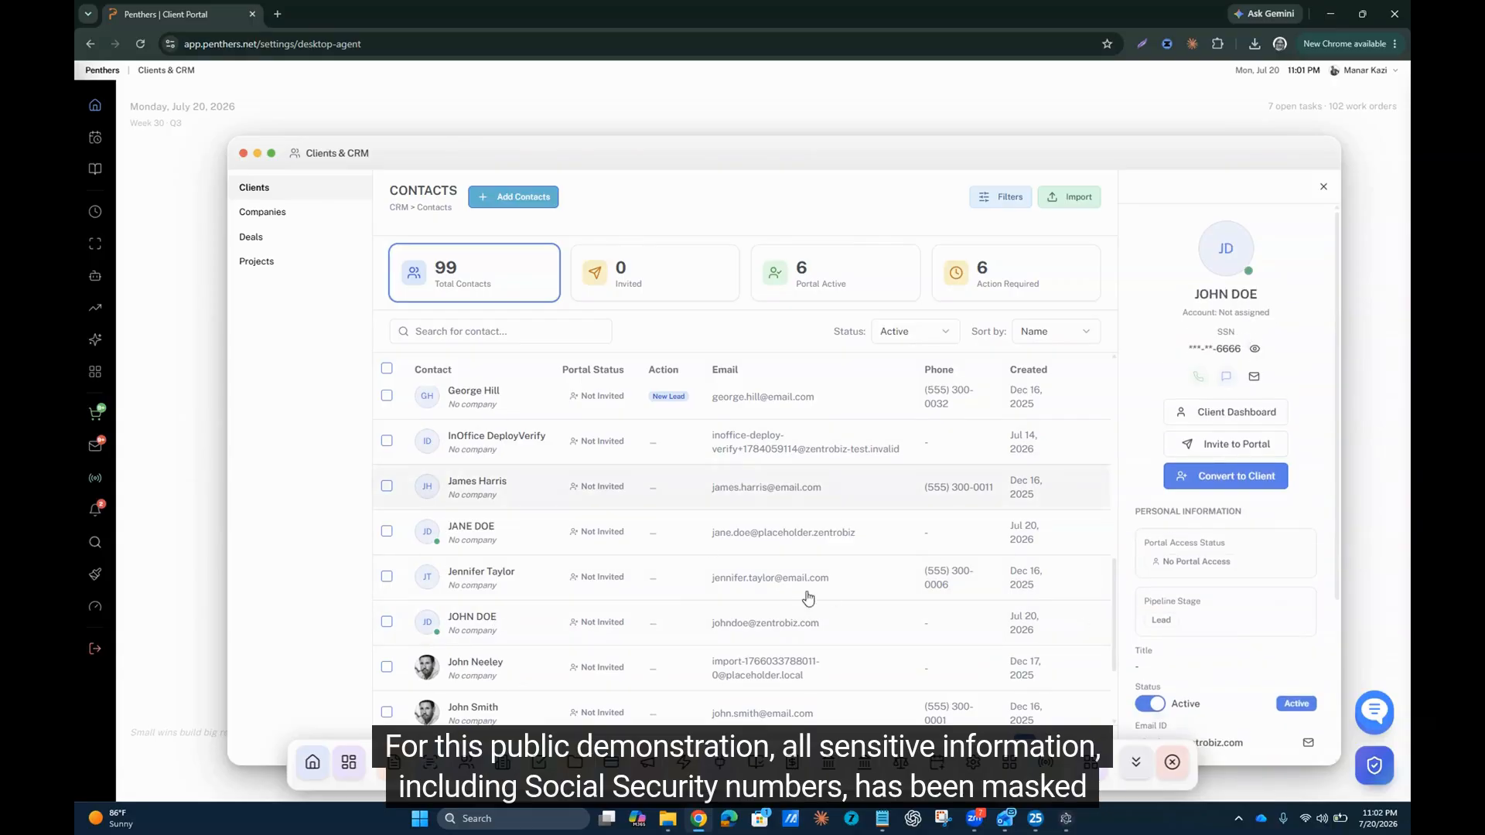
left_click(556, 664)
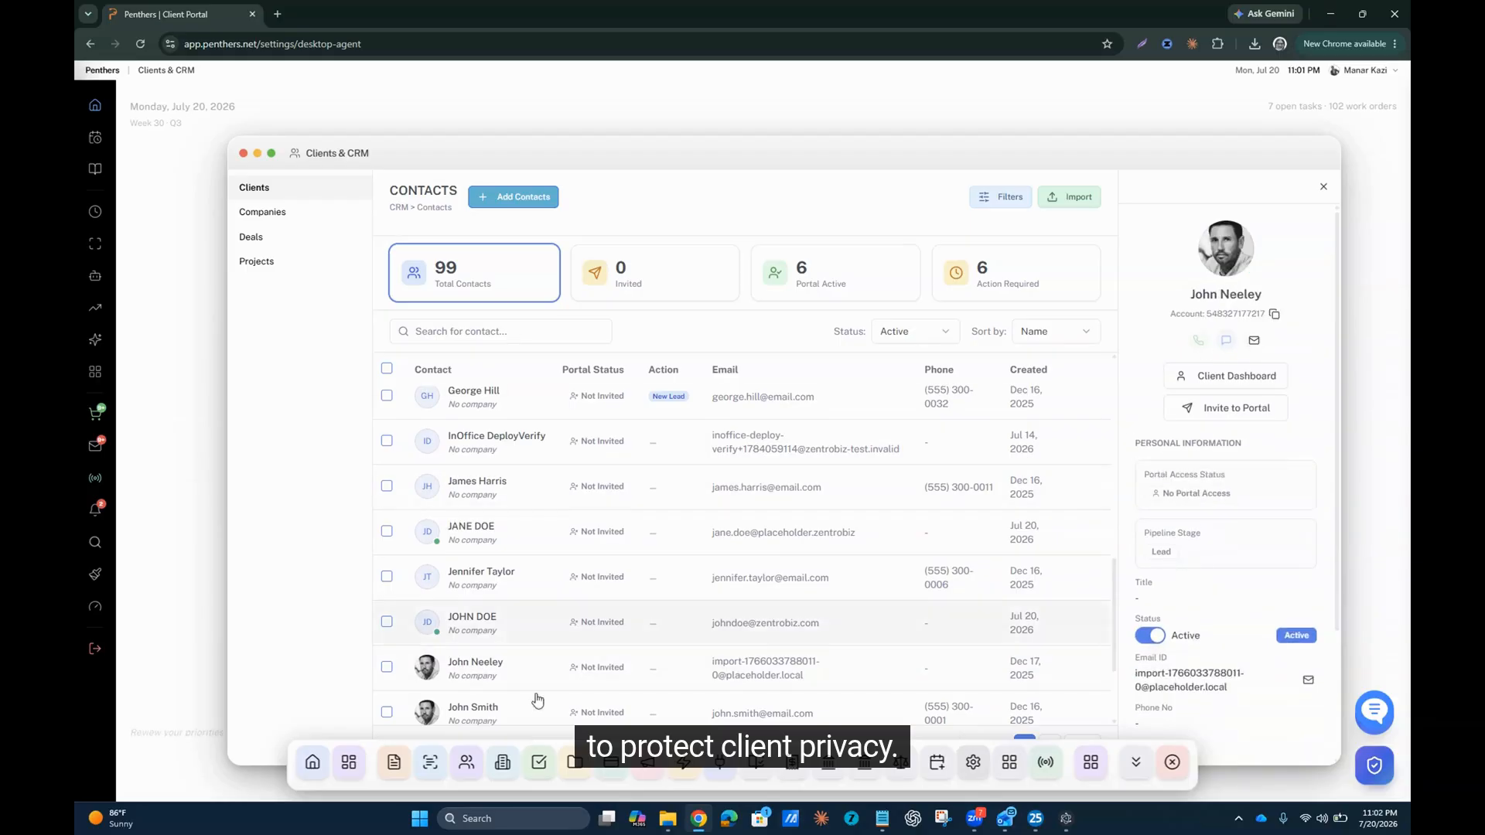
left_click(524, 714)
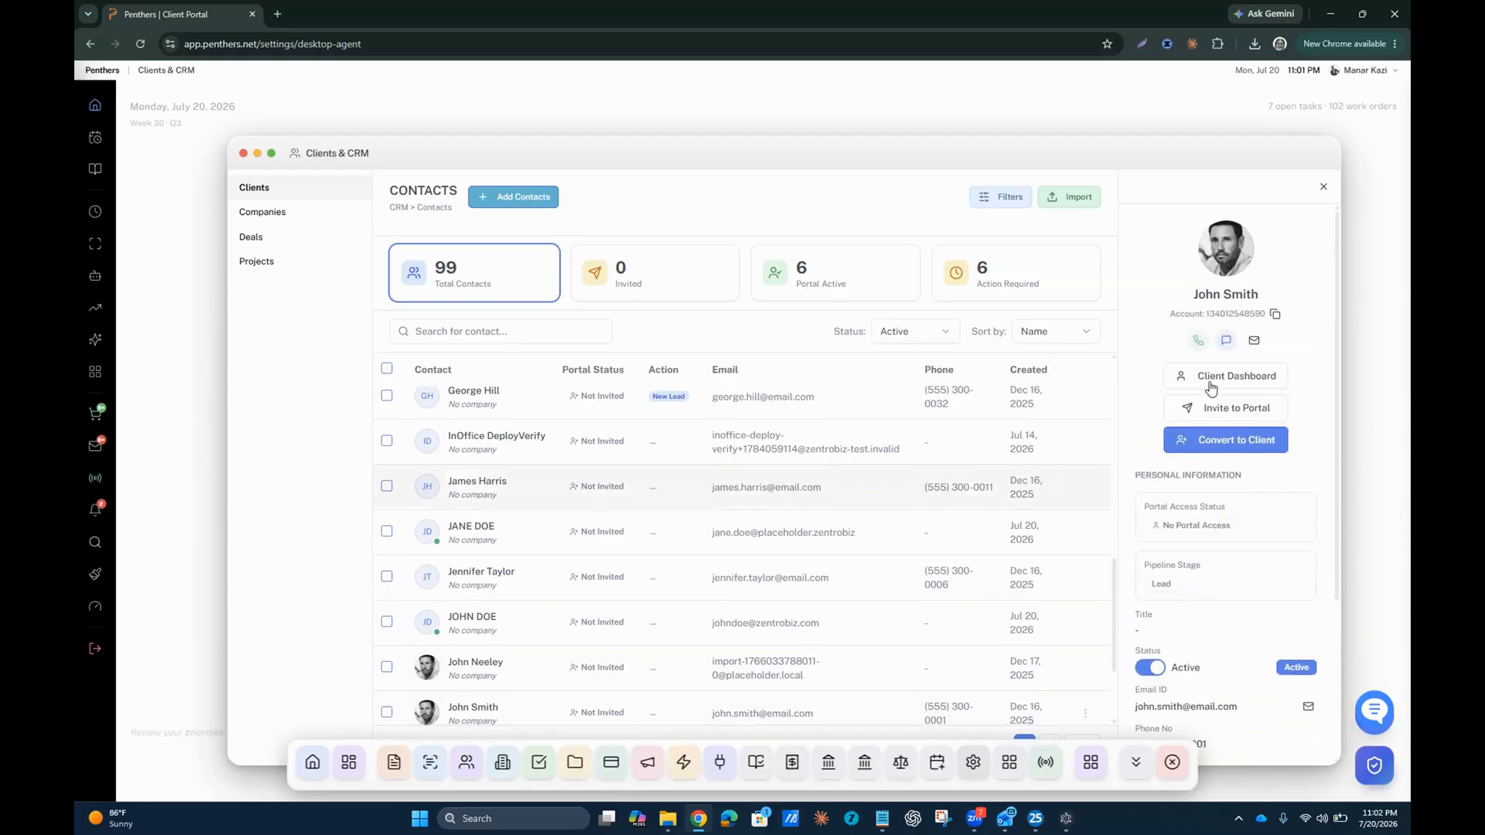
left_click(473, 618)
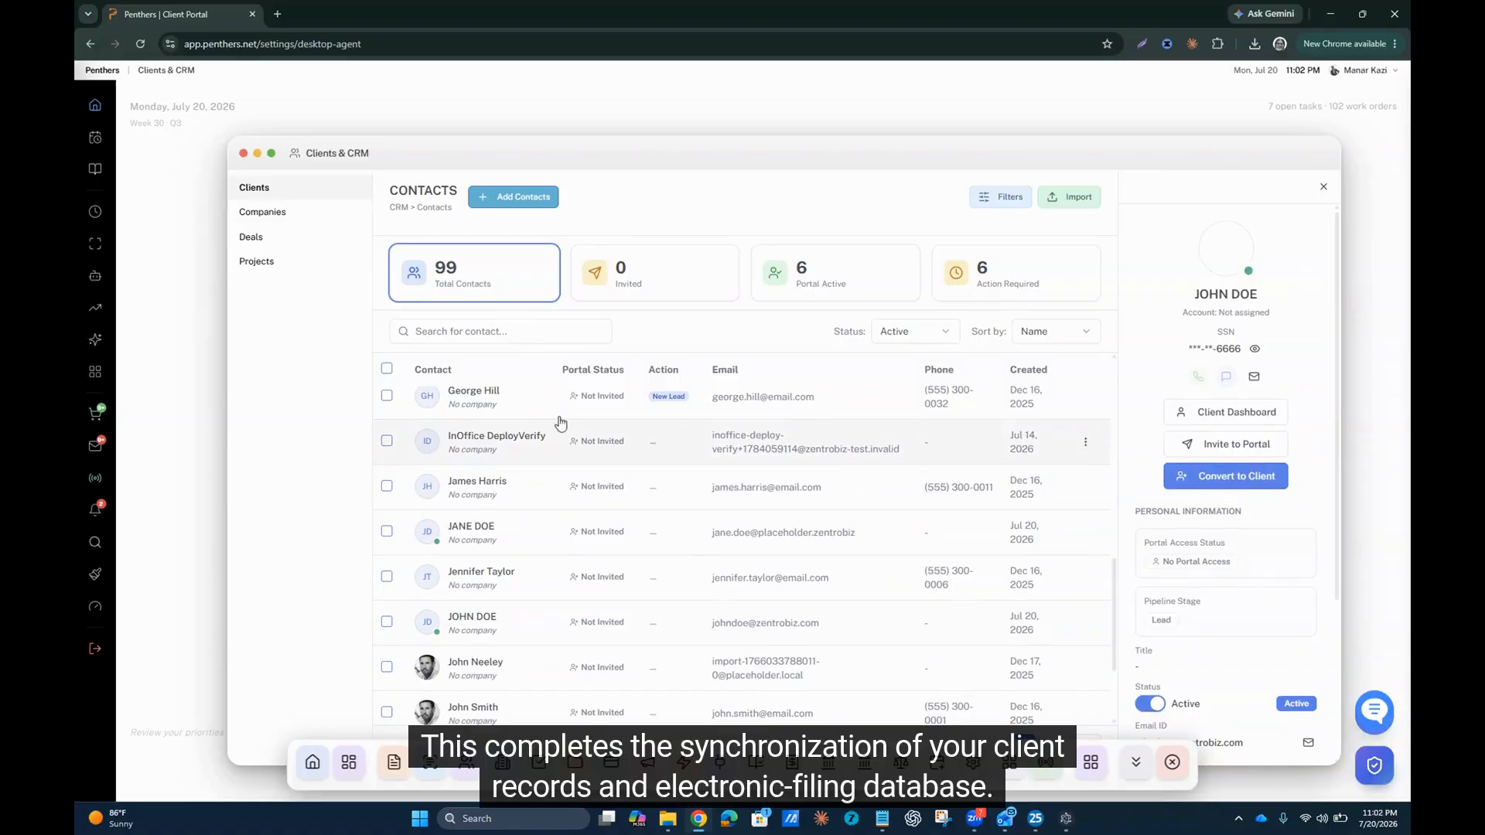
scroll(560, 421, "down", 3)
scroll(560, 423, "up", 5)
scroll(560, 422, "up", 5)
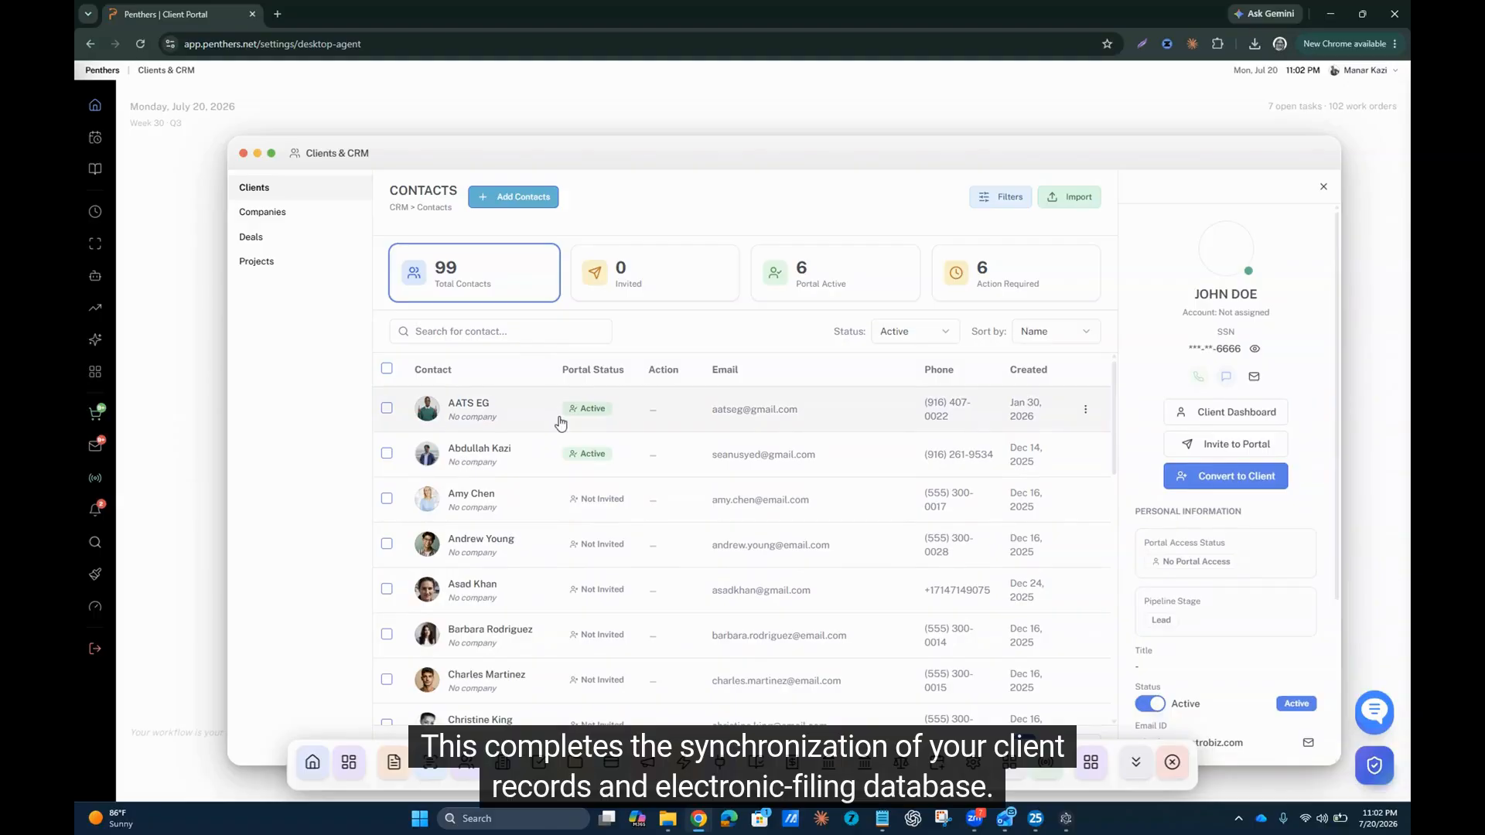
Step: Switch to Drake to check the return statuses in the Personal Client Manager, and return to the Penthers portal in Chrome
left_click(1039, 823)
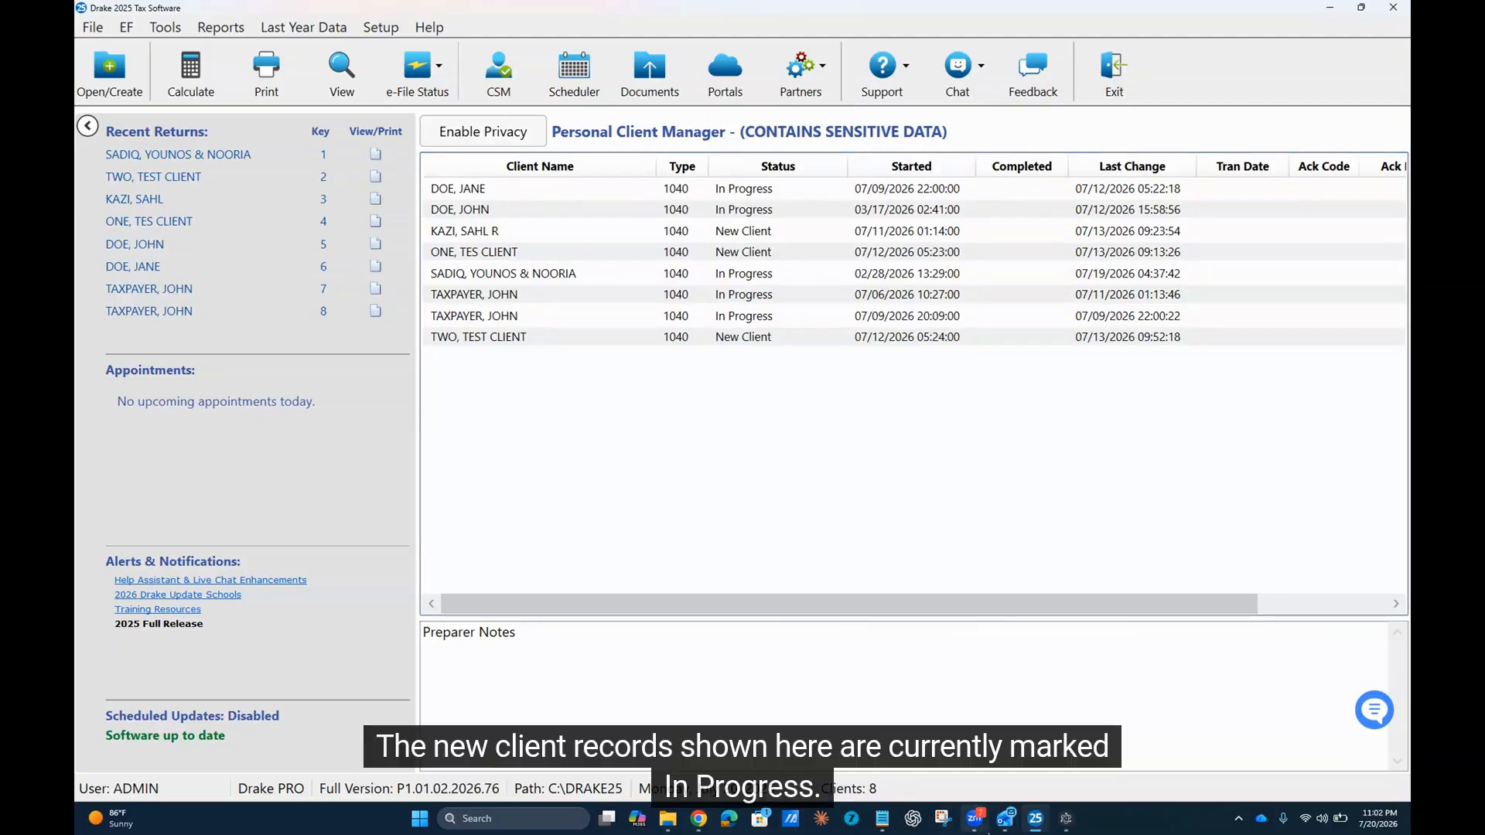
left_click(699, 819)
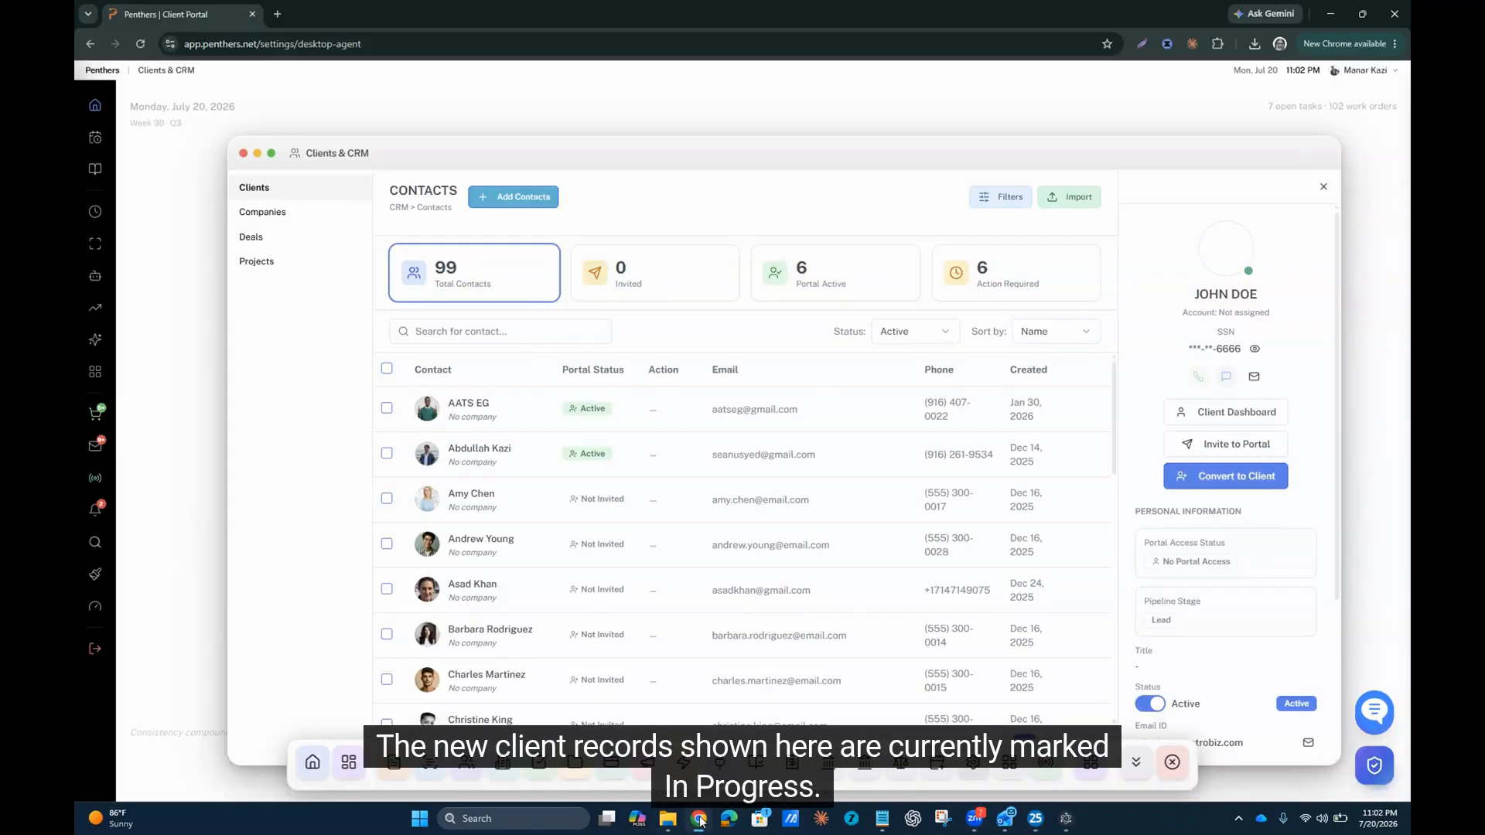
Step: Open the client dashboard of the first contact in the list and review its home page down to the E-File Status section
left_click(497, 411)
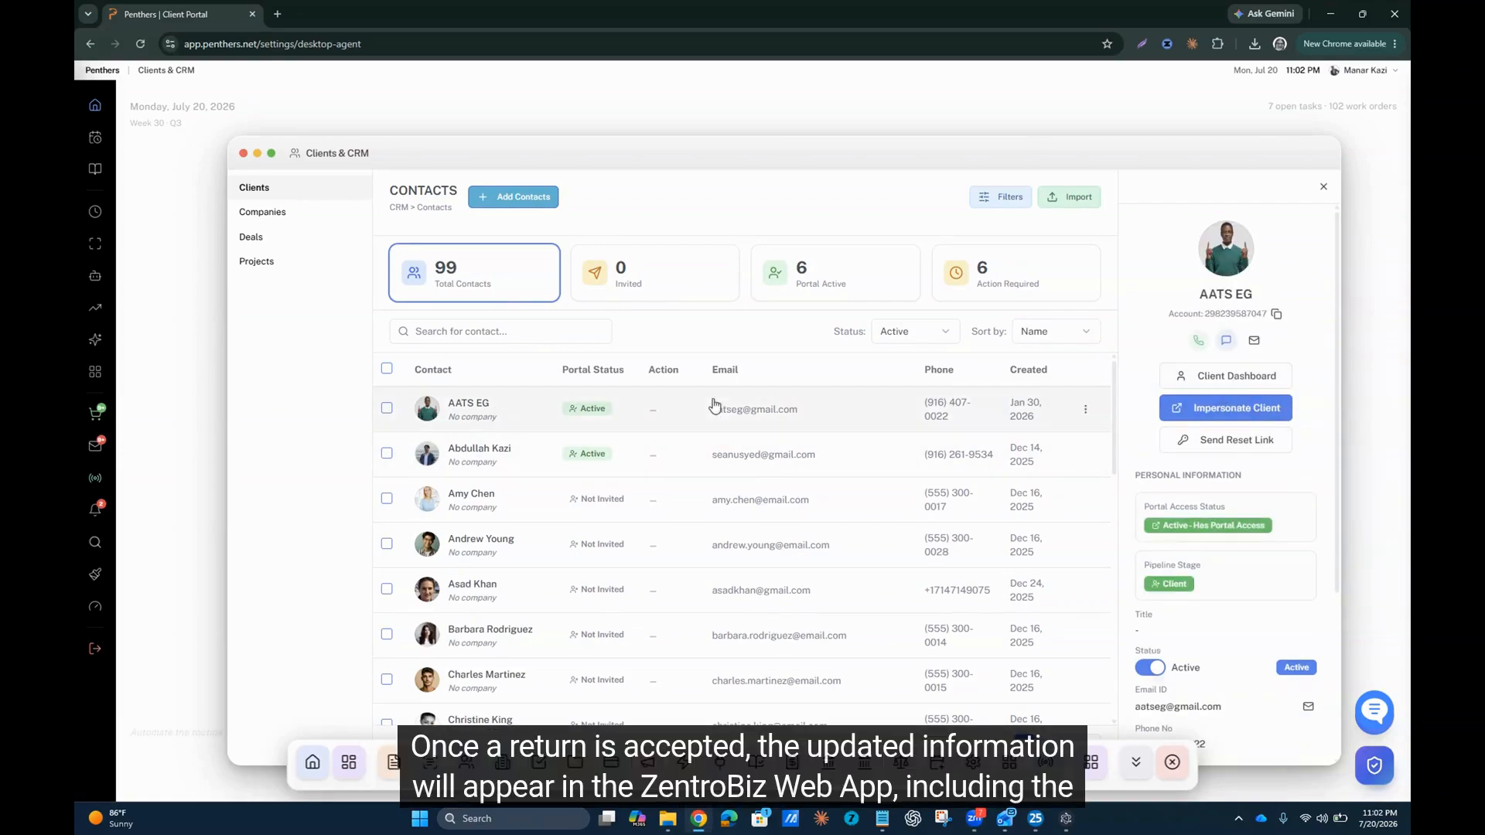
left_click(1214, 393)
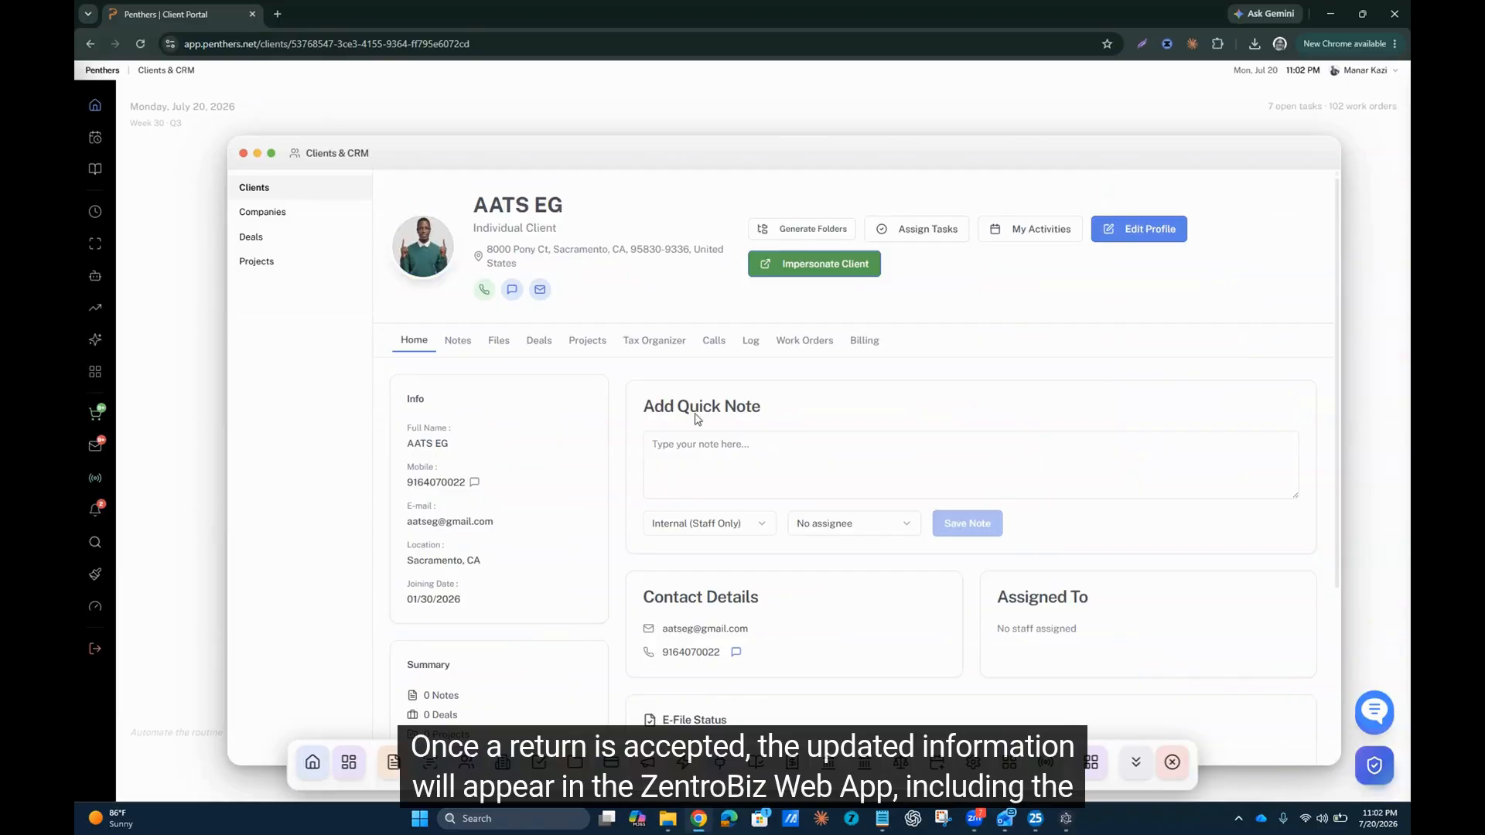
scroll(700, 422, "down", 3)
scroll(695, 419, "up", 2)
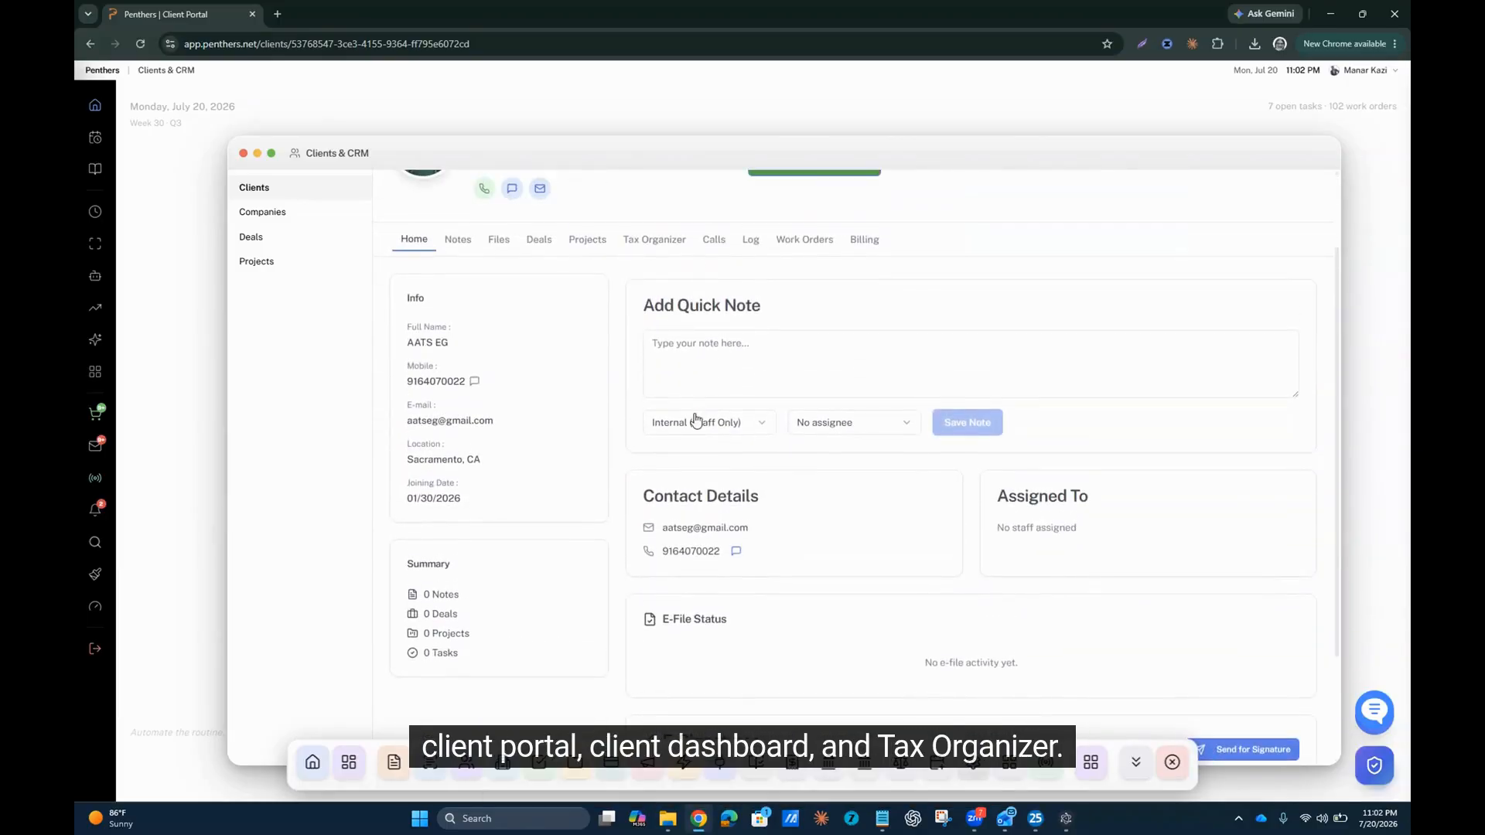
Step: Open the client's Tax Organizer and look through its filing status and taxpayer information
left_click(644, 245)
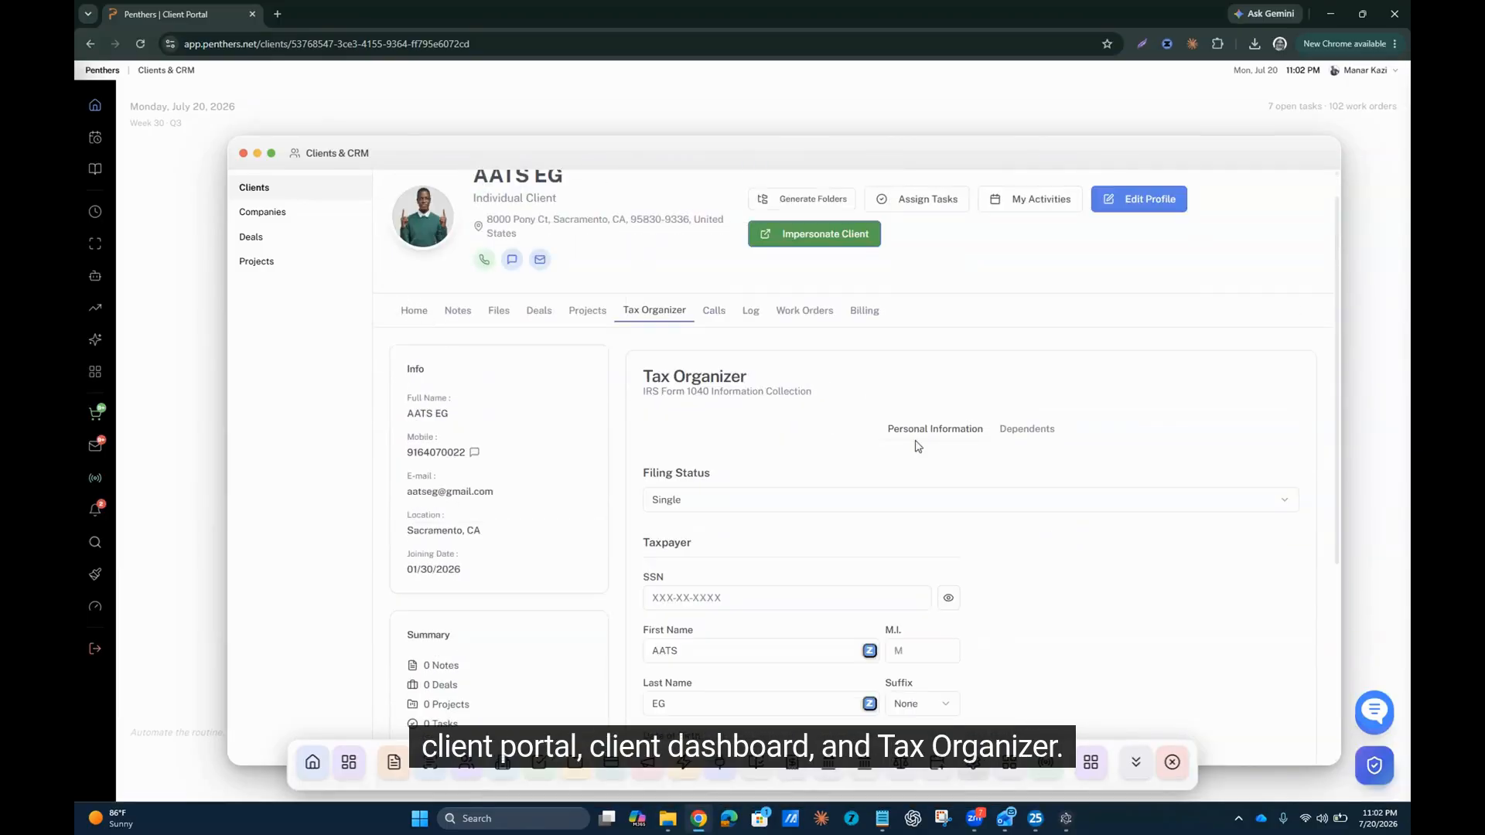
scroll(918, 446, "down", 3)
scroll(917, 446, "up", 4)
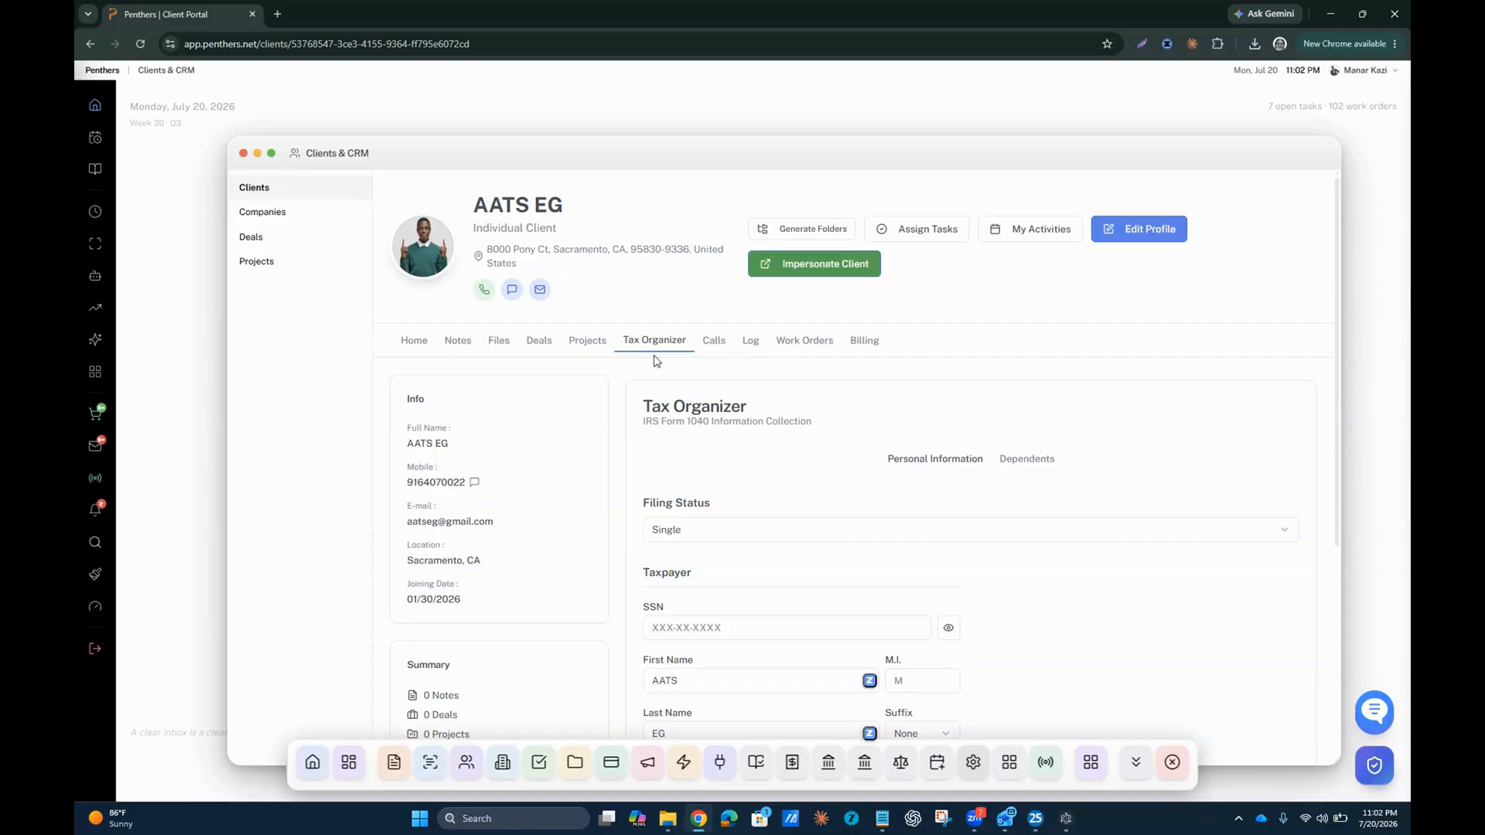
Step: Close the Clients & CRM and Settings & Admin windows in the portal
left_click(242, 154)
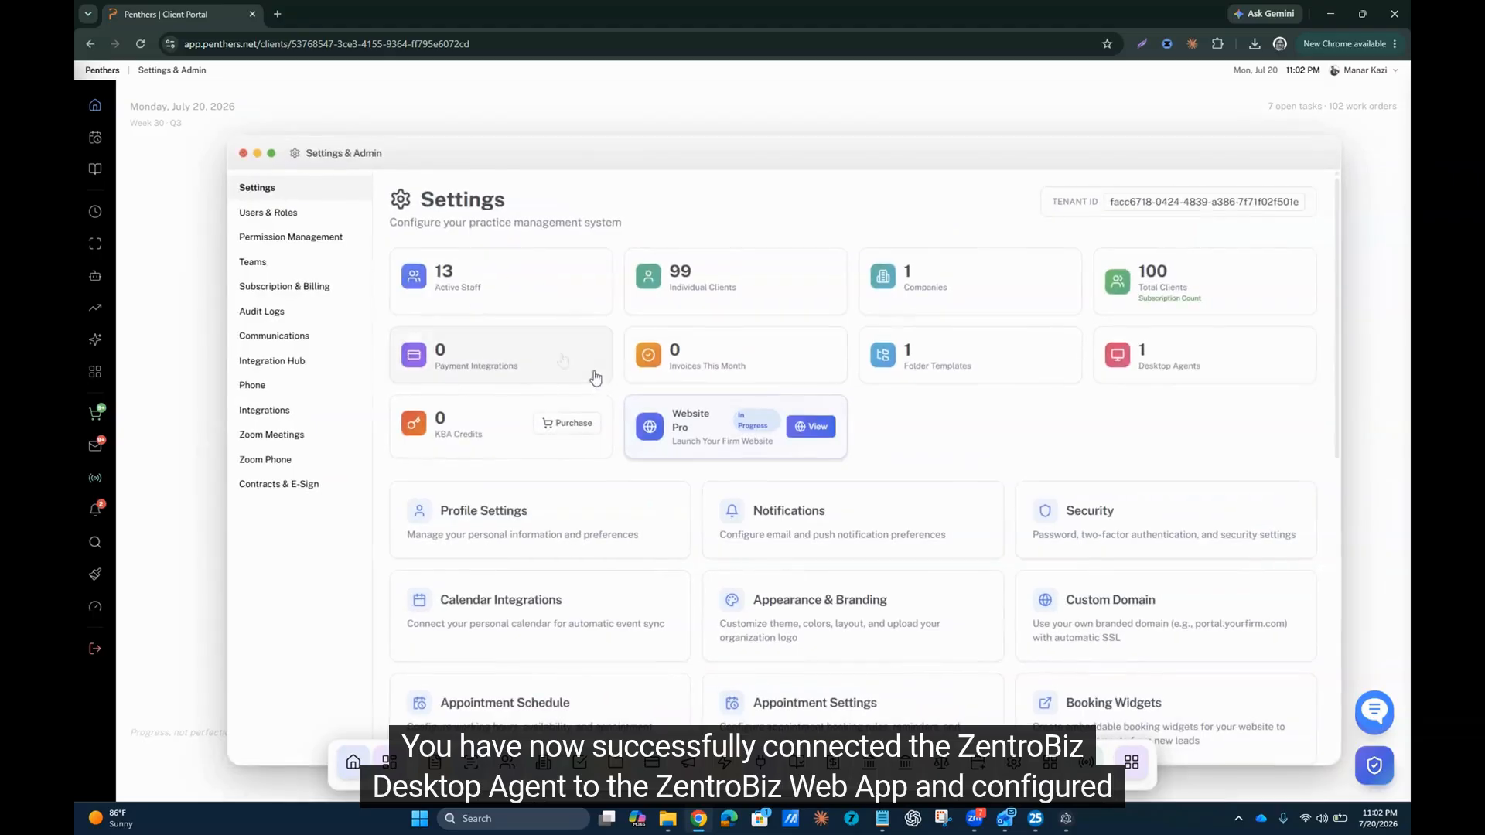
left_click(243, 155)
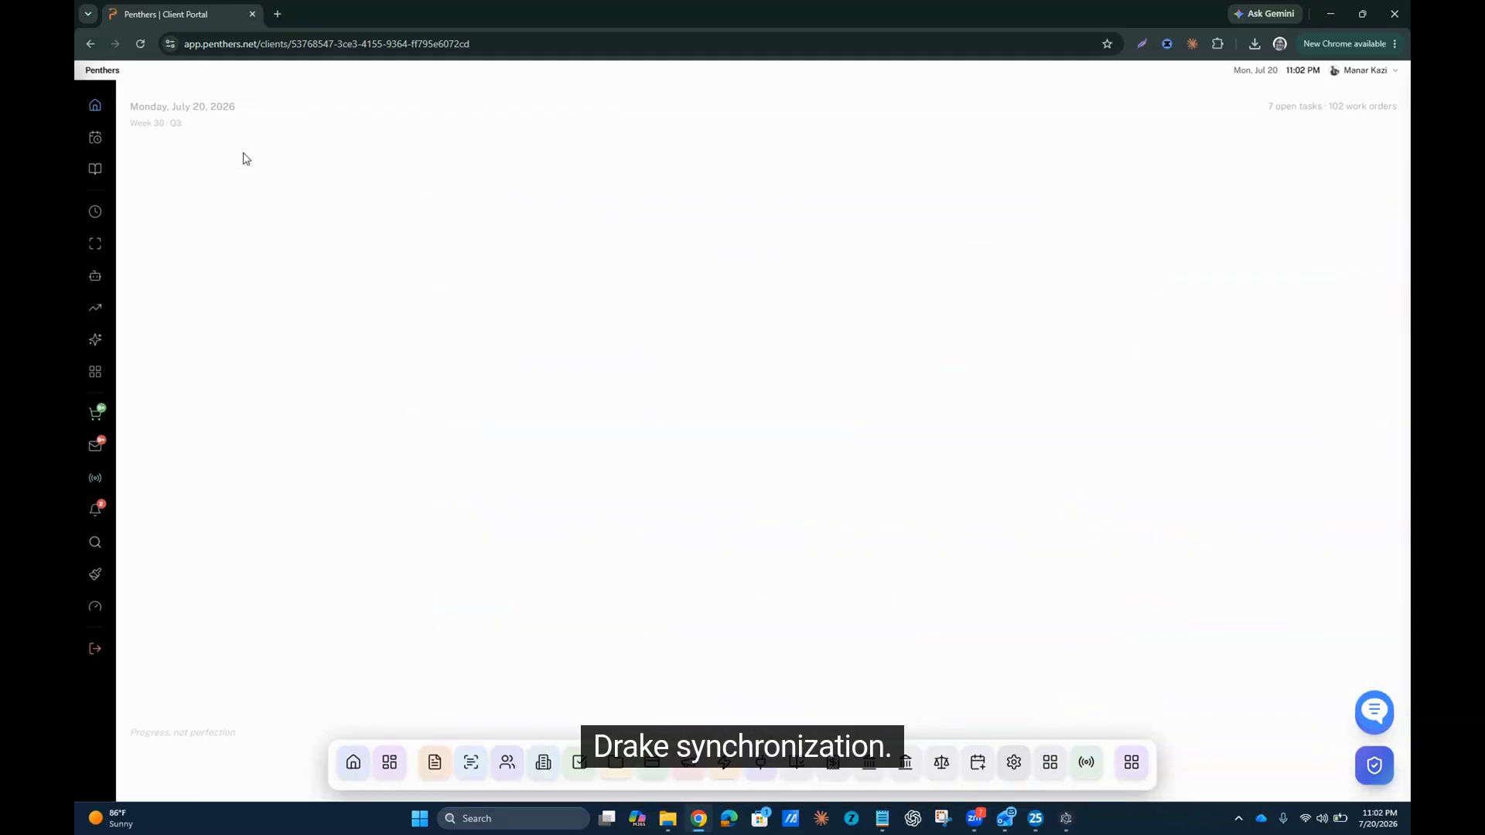